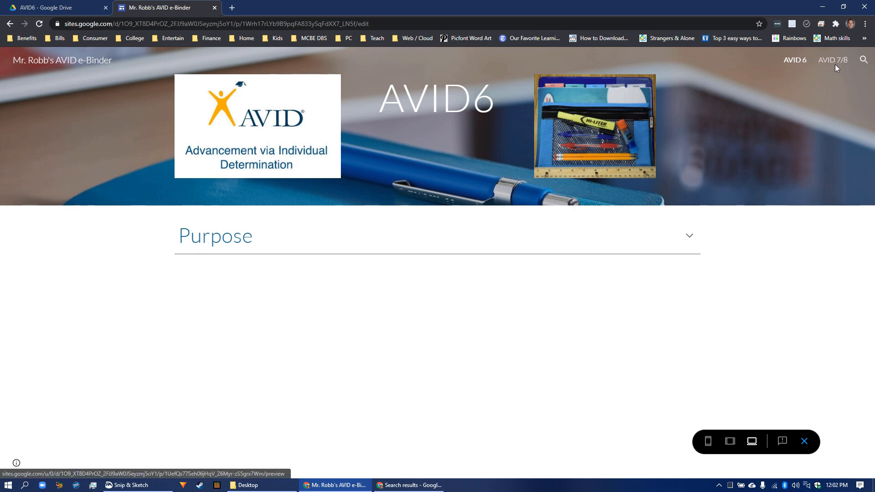
Step: Expand the Purpose section on the AVID6 page and read through its bulleted list of e-Binder purposes
left_click(434, 246)
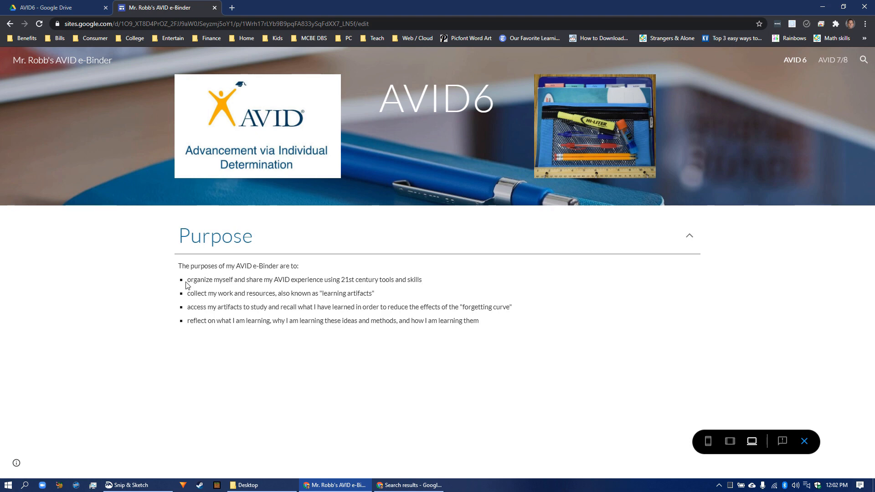
left_click_drag(188, 285, 214, 285)
left_click_drag(274, 283, 426, 283)
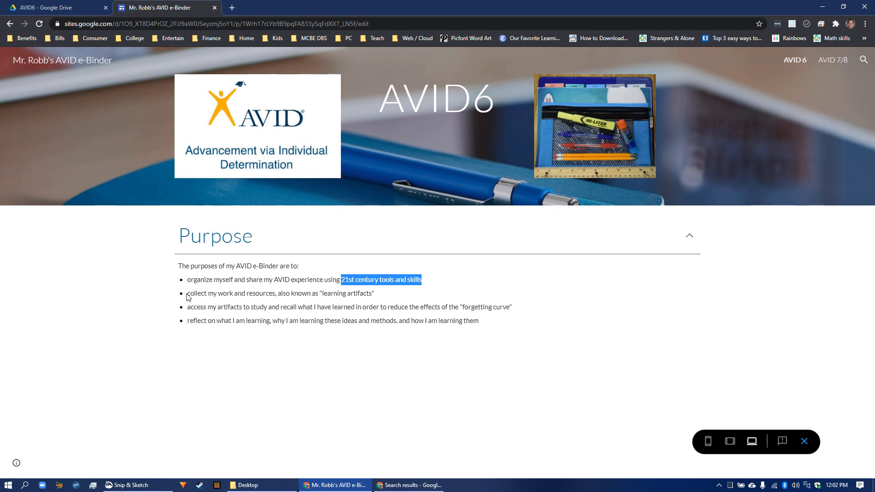
left_click_drag(188, 294, 376, 300)
left_click(377, 300)
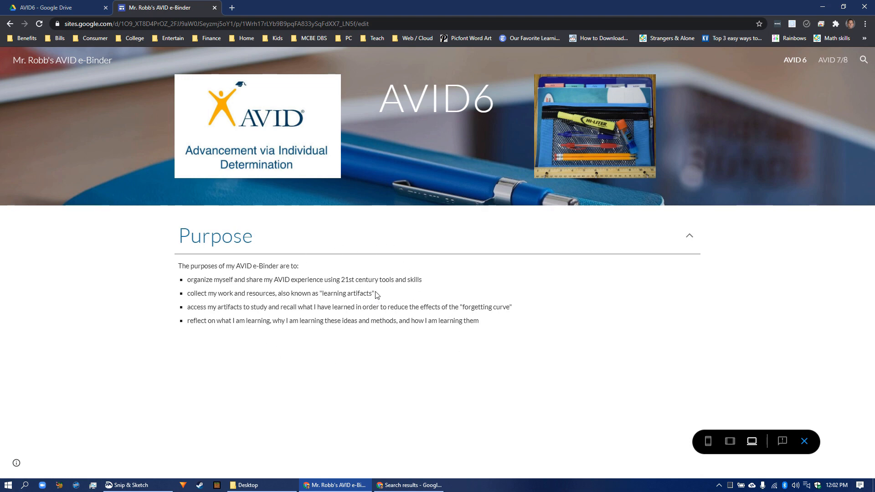
left_click_drag(375, 296, 322, 297)
left_click(385, 296)
left_click_drag(190, 310, 252, 313)
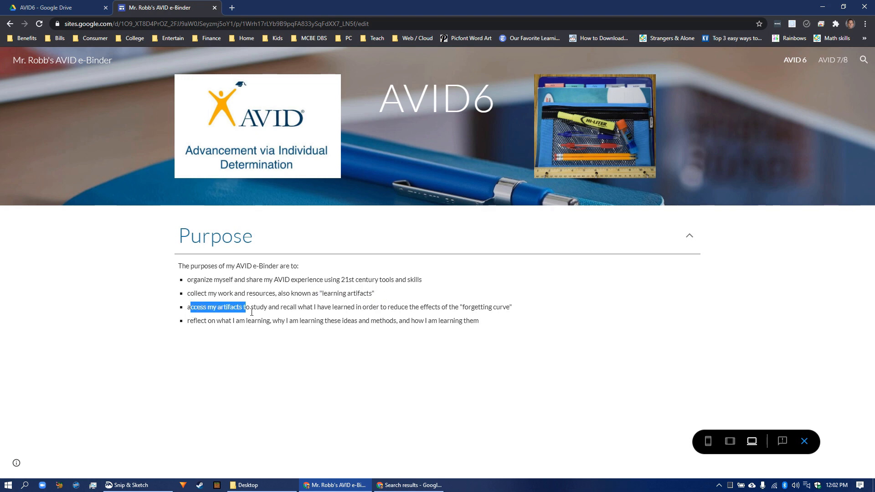
left_click(278, 312)
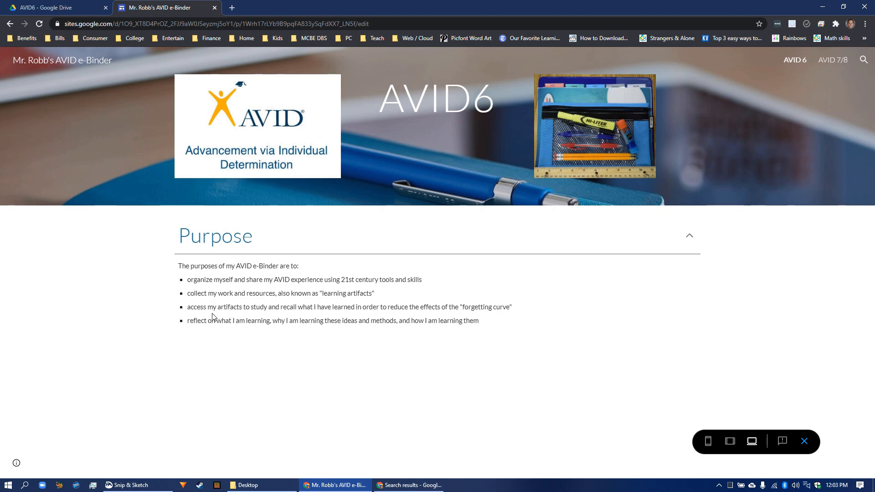
left_click_drag(217, 307, 299, 312)
left_click(250, 312)
left_click(315, 314)
left_click(460, 310)
left_click_drag(466, 311, 511, 308)
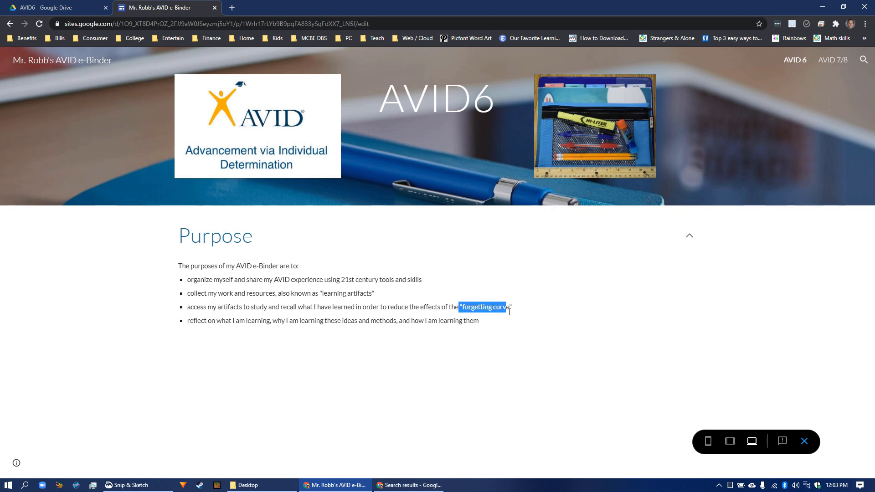
left_click(509, 325)
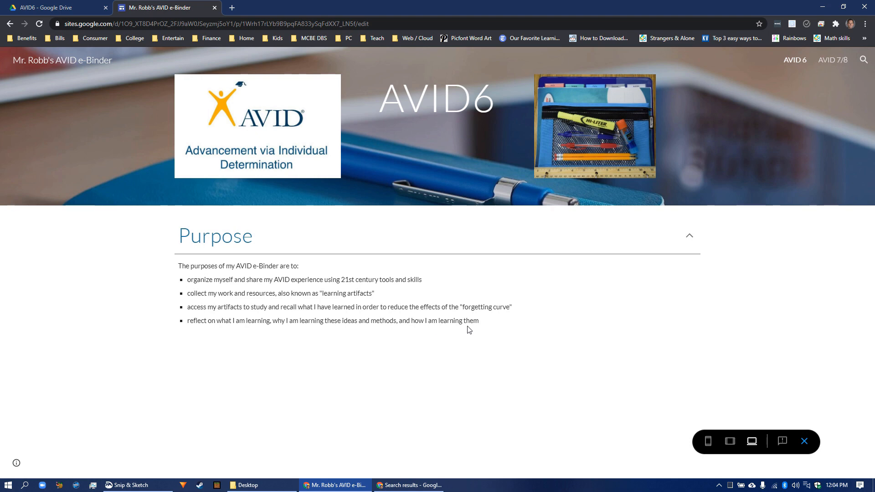
left_click_drag(340, 280, 441, 275)
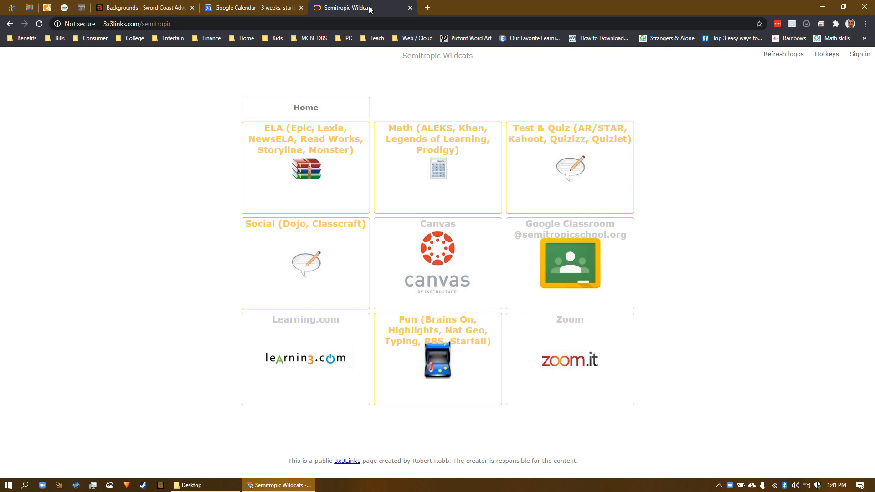
Step: Go to google.com and open Google Drive from the Google apps
left_click(378, 28)
type("google.com")
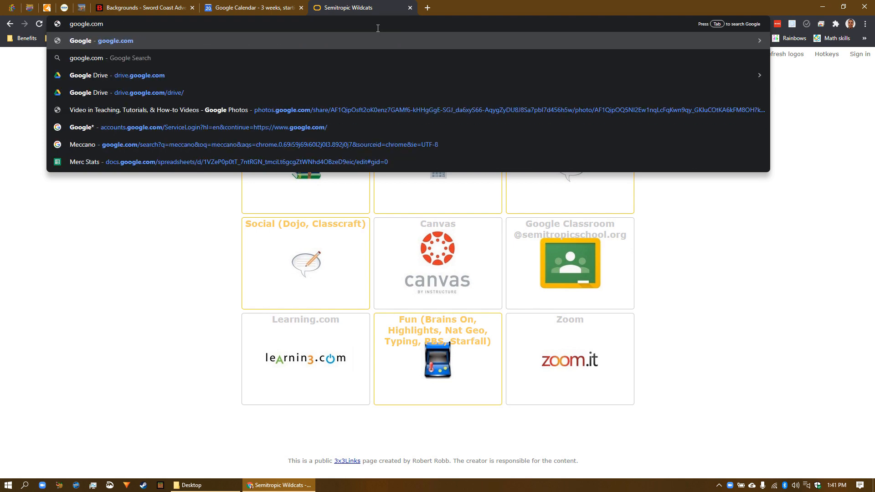
key("Return")
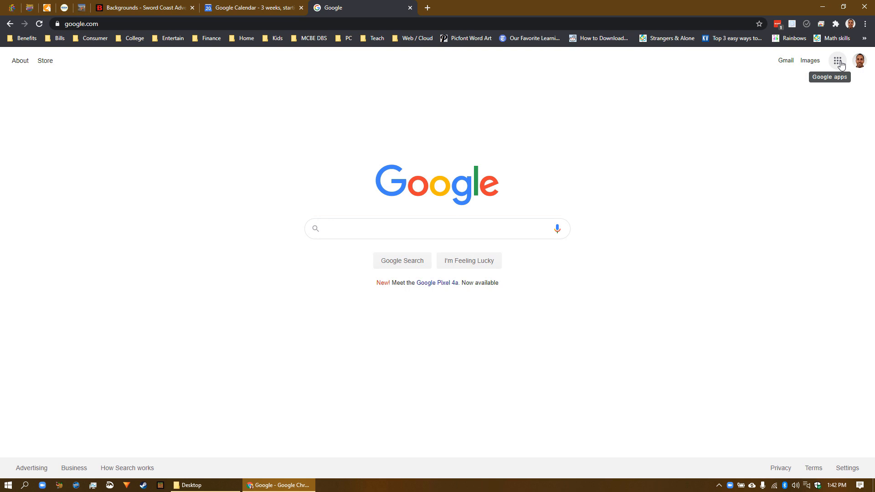
left_click(841, 65)
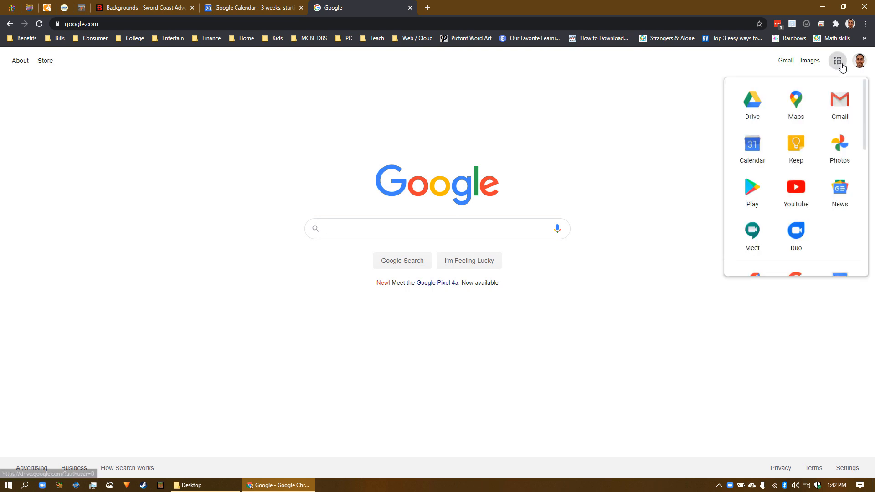
left_click(753, 112)
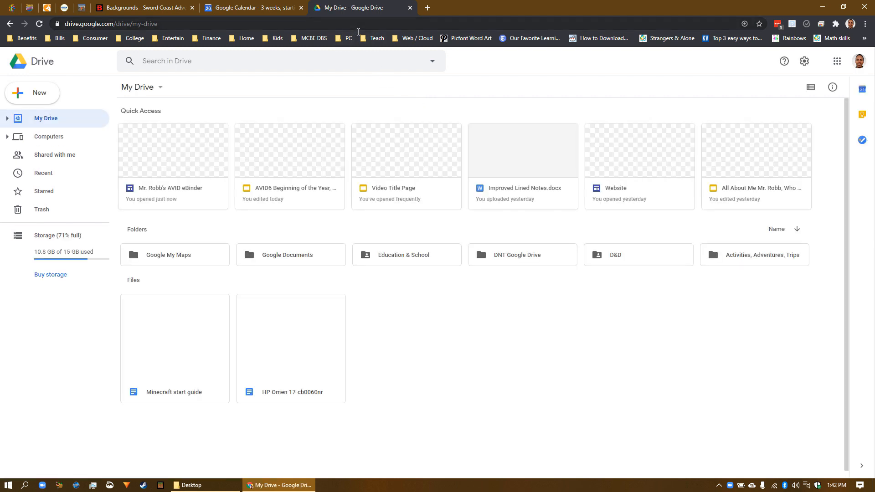
Step: Load Google Drive directly from its web address, drive.google.com
left_click(343, 27)
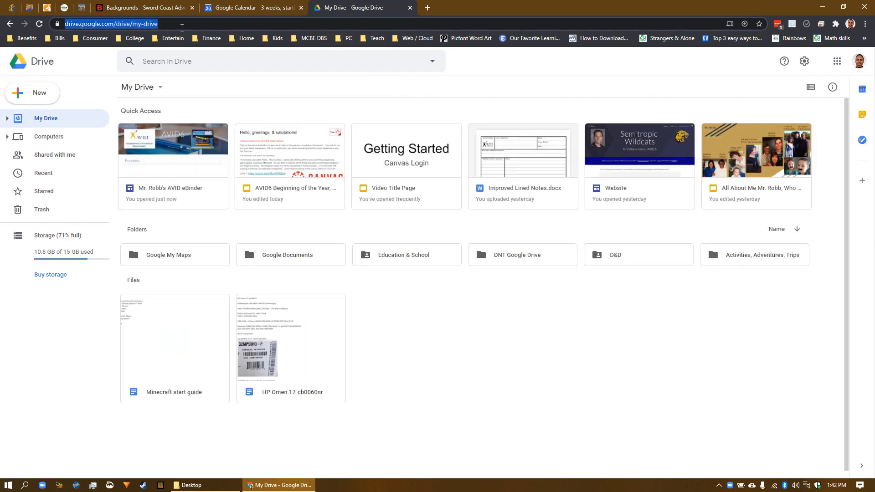
type("drive")
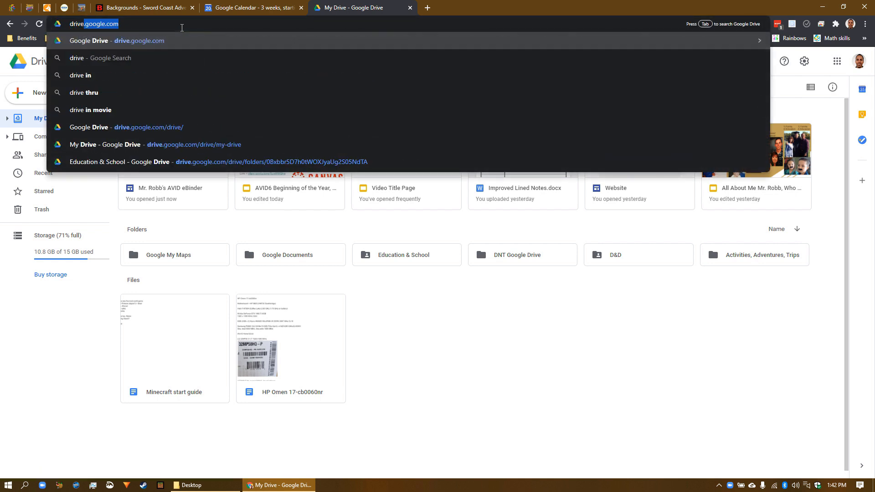
type(".goo")
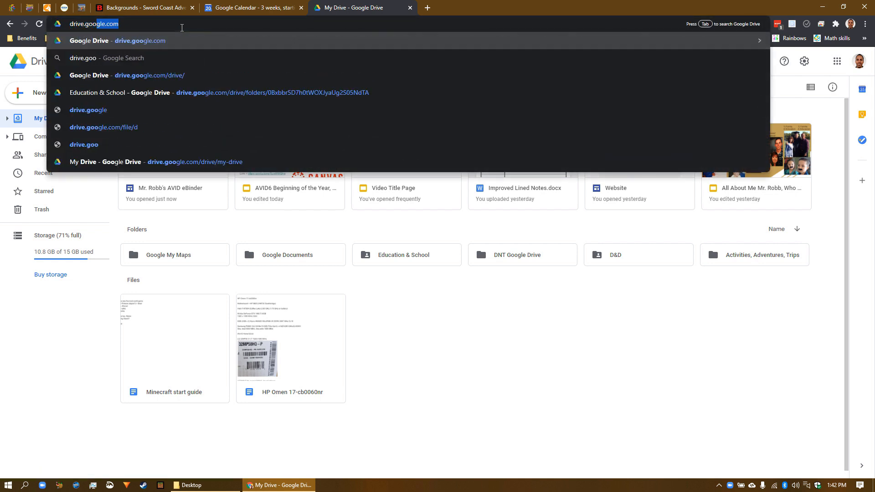
type("gle")
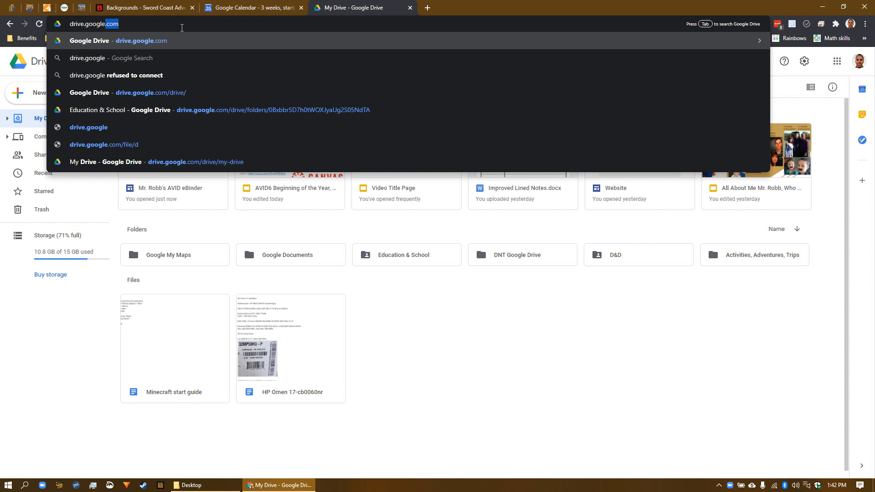
key("Return")
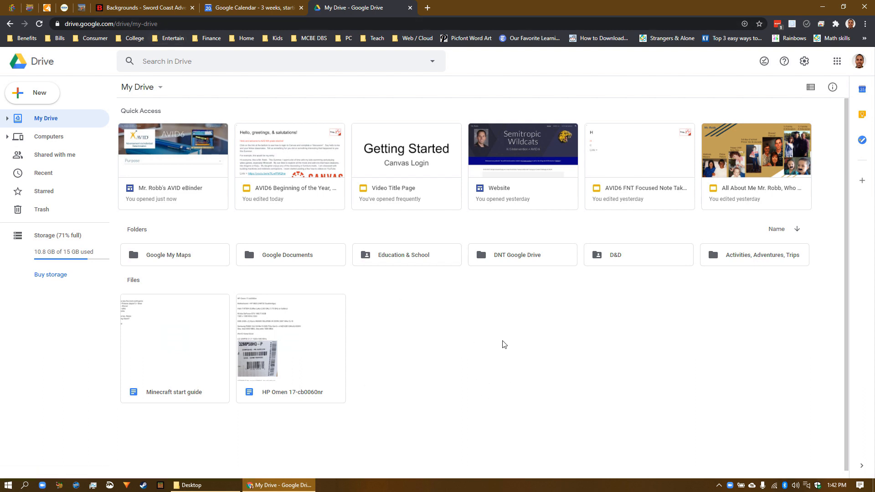
Step: Create a new Google Sites website from My Drive
right_click(480, 355)
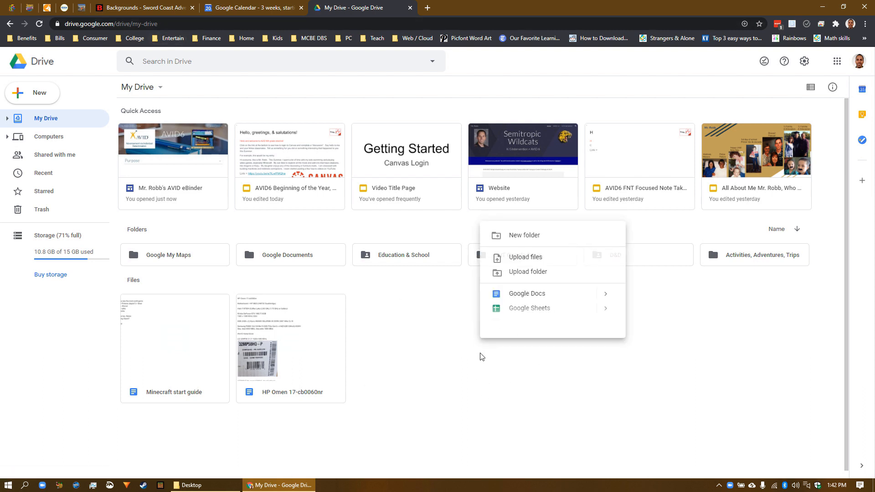
mouse_move(521, 344)
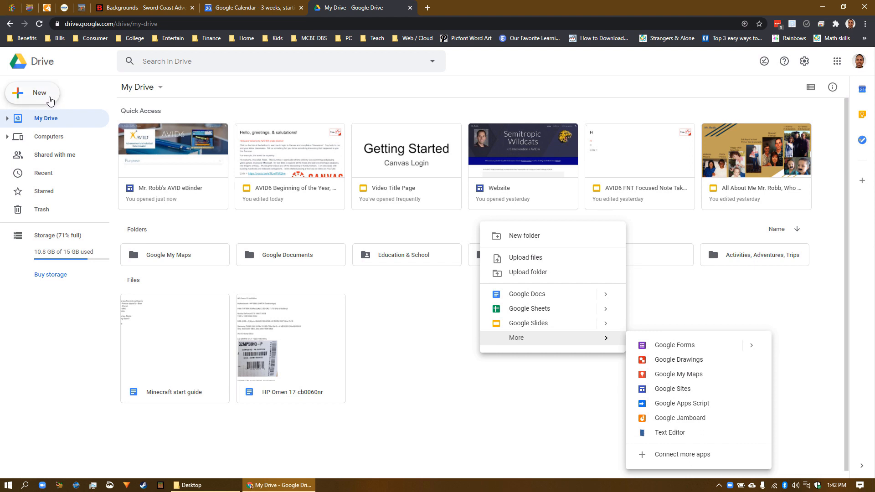
left_click(49, 98)
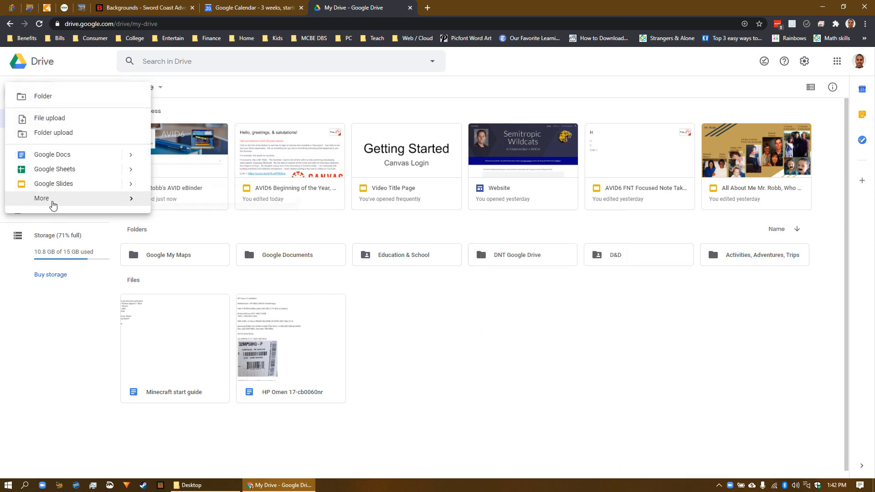
mouse_move(55, 202)
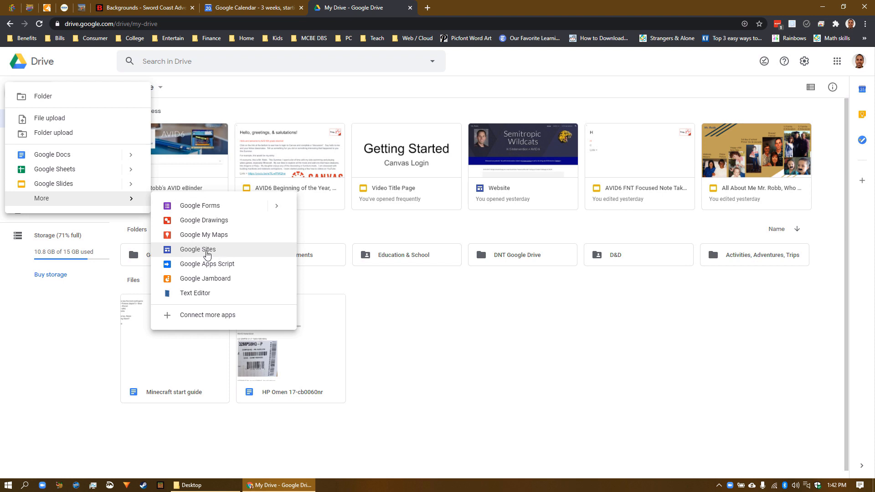
left_click(207, 253)
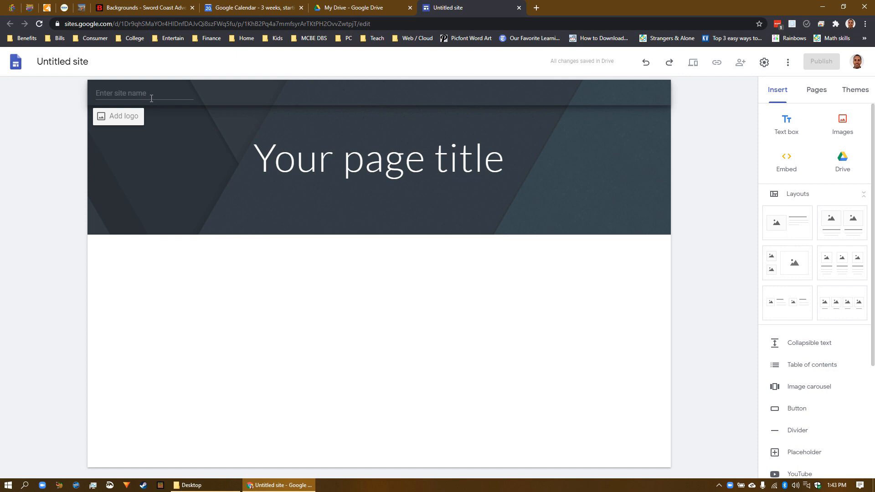
Step: Replace the untitled site's document name with "First's AVID eBinder"
left_click(96, 65)
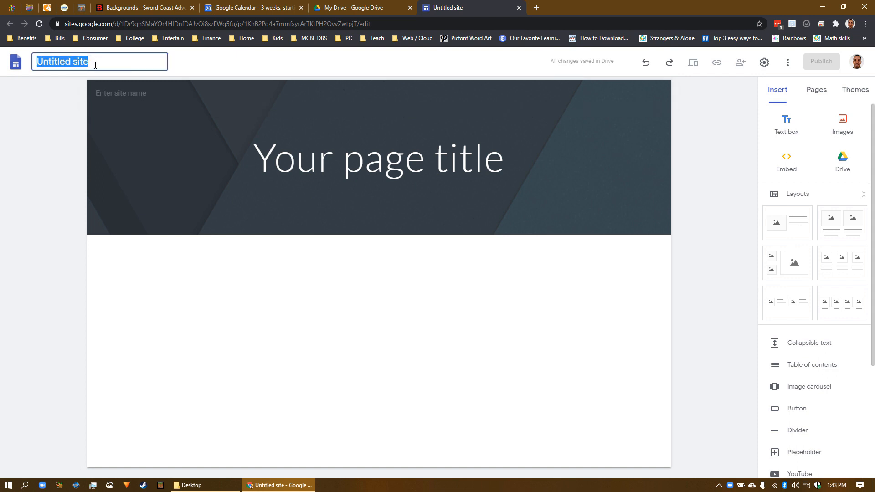
type("First")
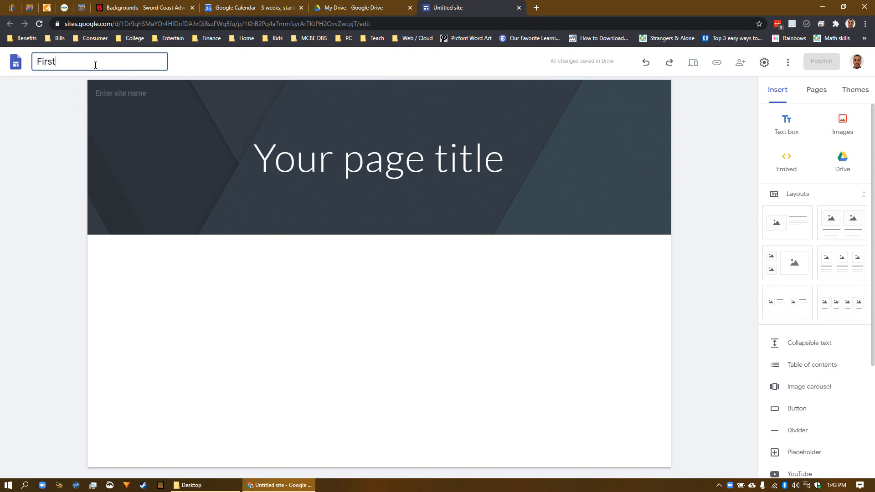
type("'s AVID eBinder")
Step: Try several sample names in place of "First" in the site's document name, clearing each one again
left_click_drag(56, 66, 41, 68)
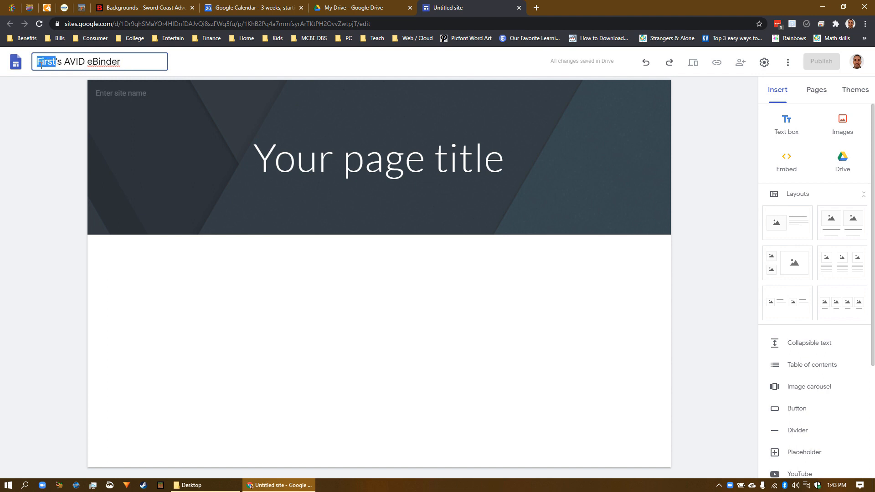
type("Robert")
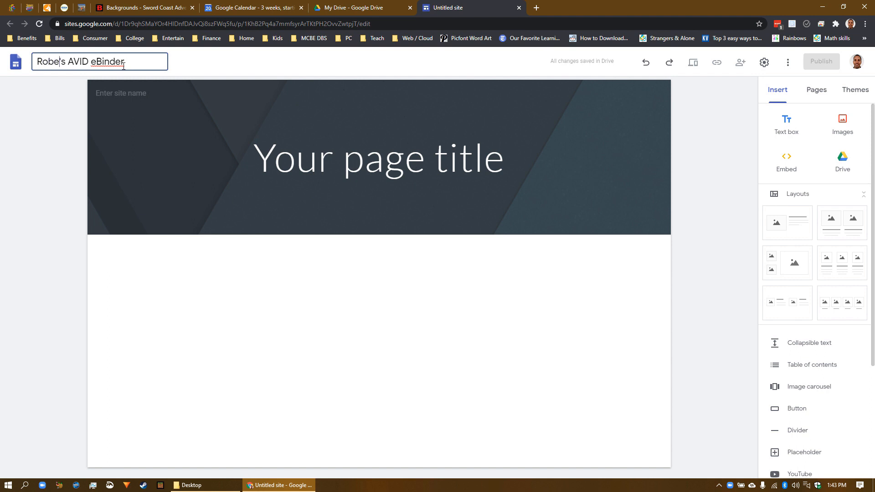
key("BackSpace")
key("BackSpace")
key("BackSpace")
key("BackSpace")
key("BackSpace")
key("BackSpace")
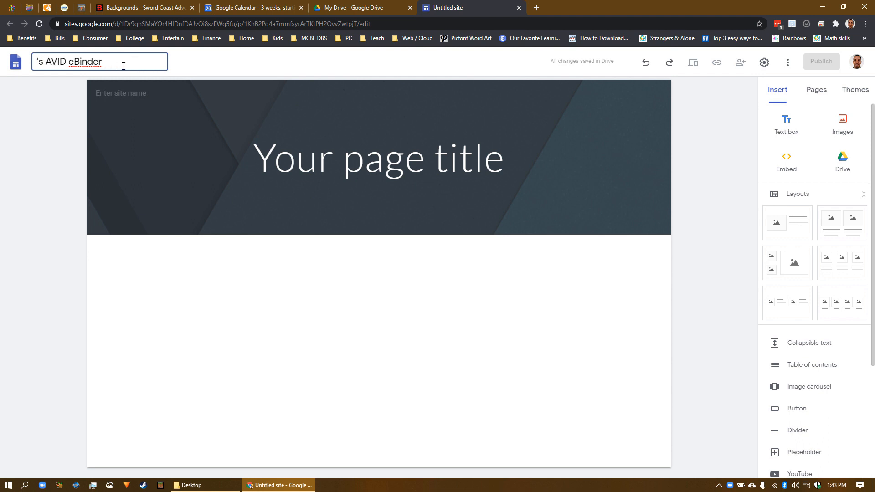
type("Joey")
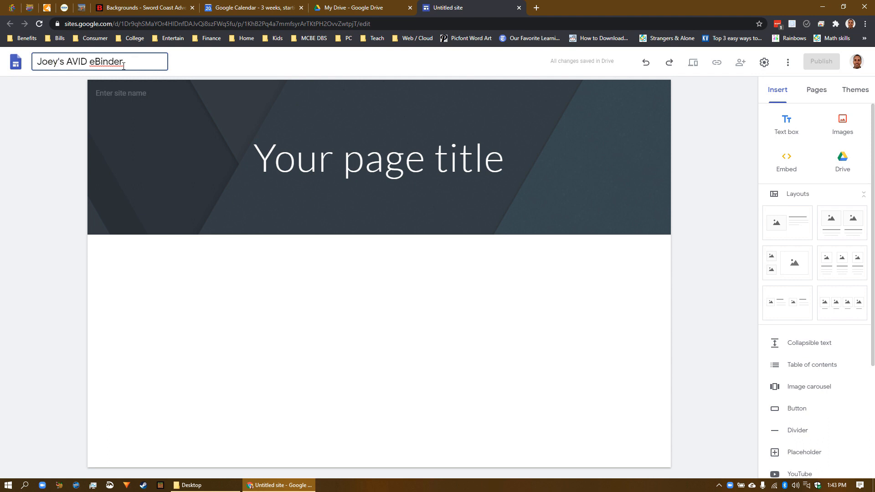
key("BackSpace")
key("BackSpace")
key("BackSpace")
key("BackSpace")
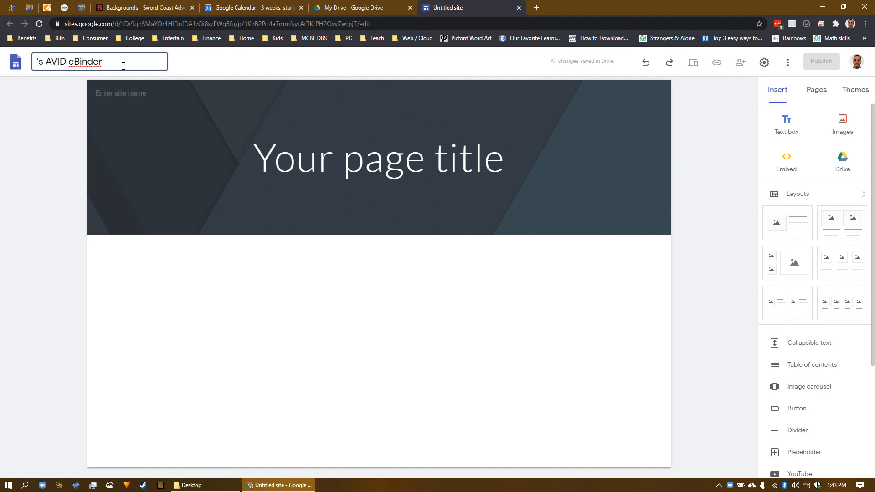
type("Taco")
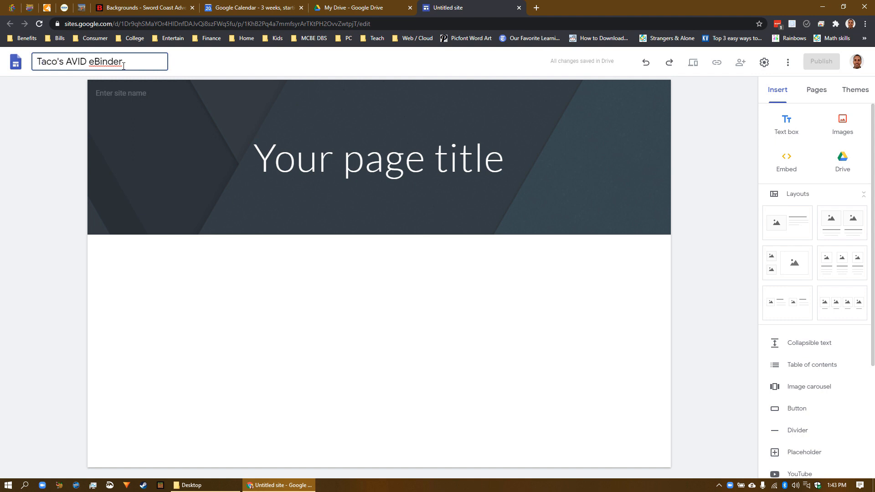
key("BackSpace")
key("BackSpace")
key("BackSpace")
key("BackSpace")
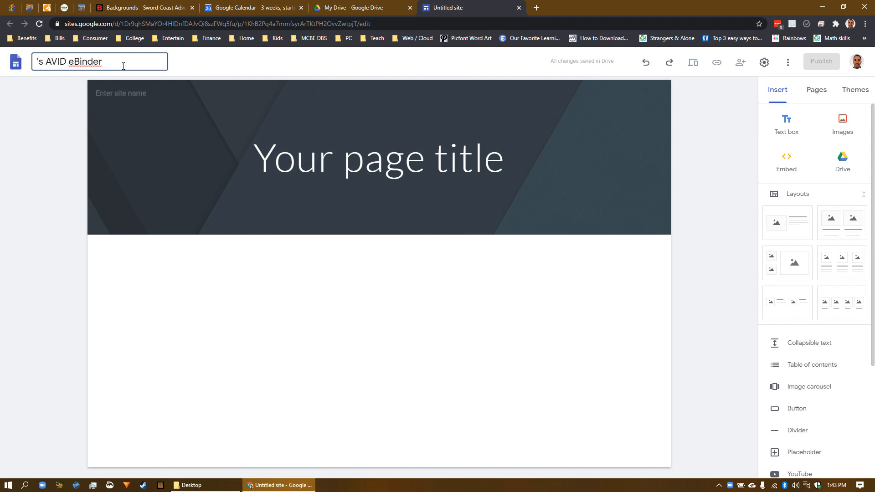
Step: Put "First" back at the start of the document name and apply "First's AVID eBinder" to the site
type("First")
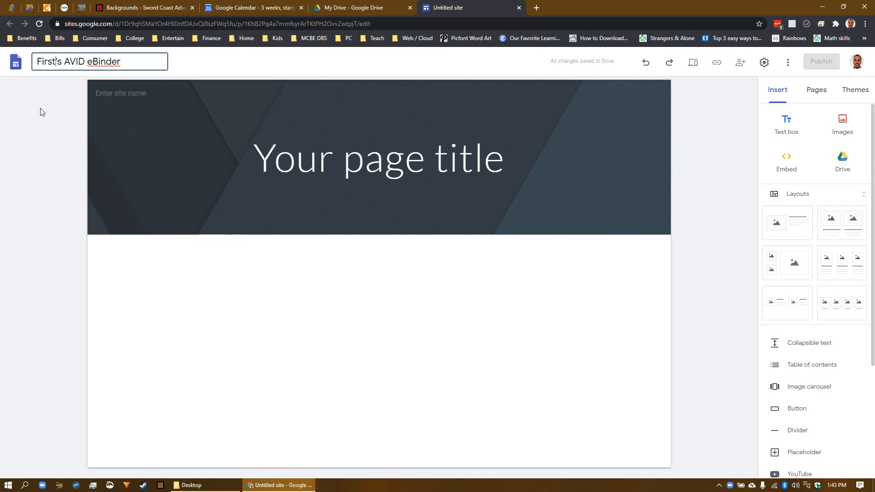
left_click(27, 135)
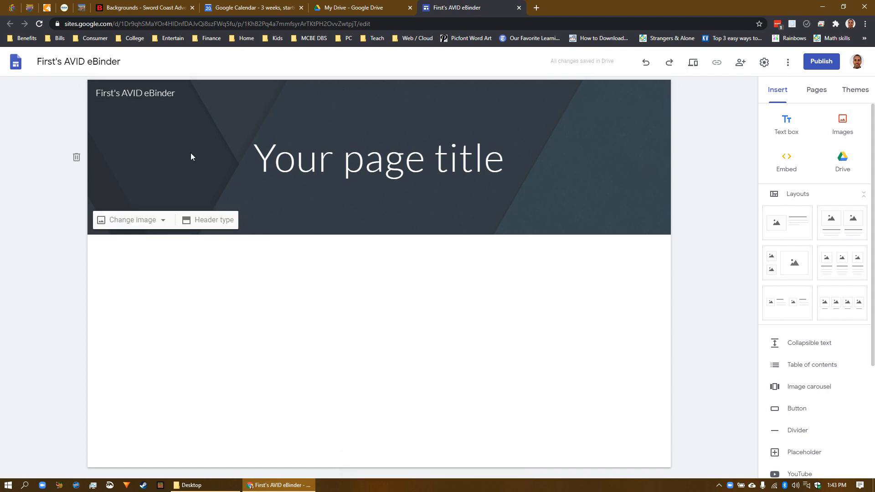
Step: Replace the header's placeholder page title with "AVID 6"
left_click(382, 166)
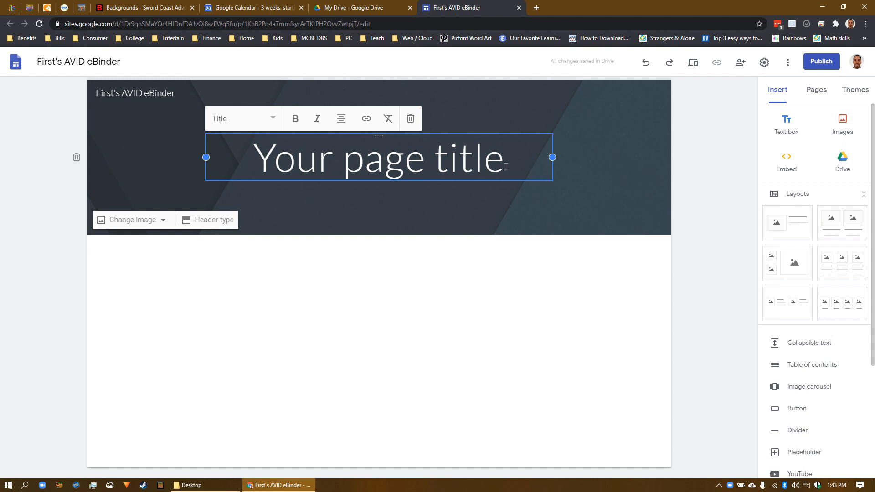
left_click_drag(506, 167, 261, 169)
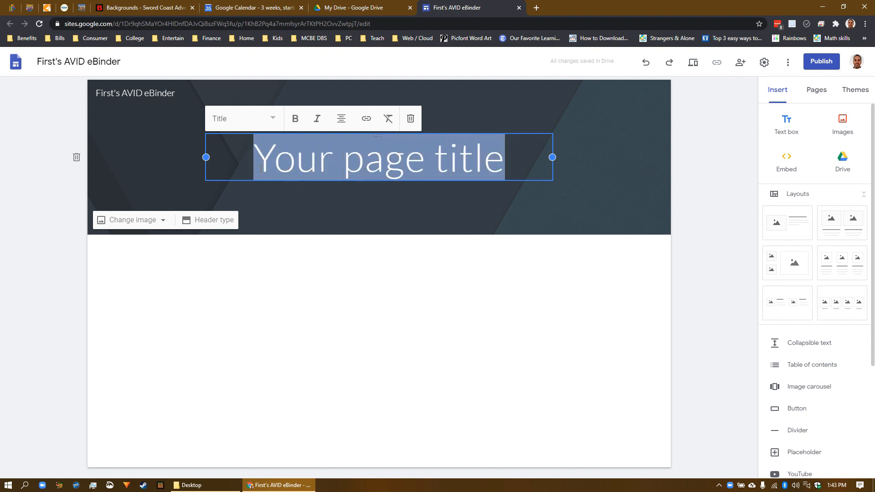
left_click(405, 167)
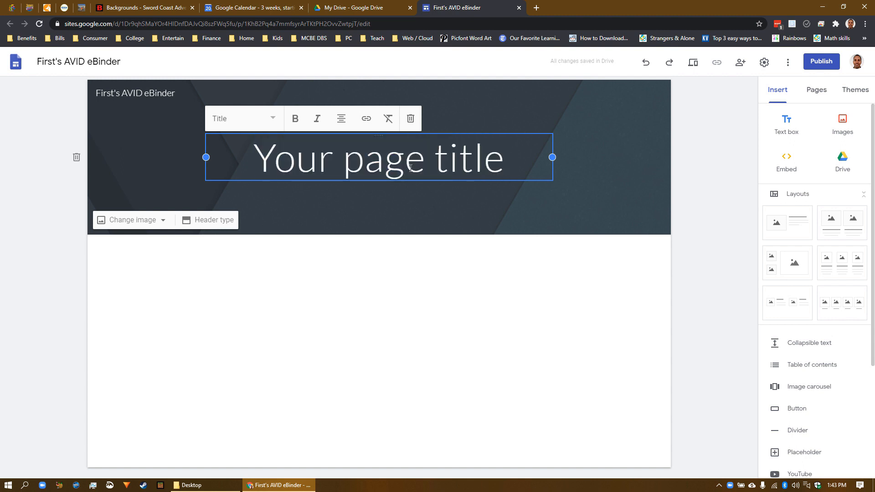
key("BackSpace")
key("BackSpace")
key("Delete")
key("Delete")
key("Delete")
key("Delete")
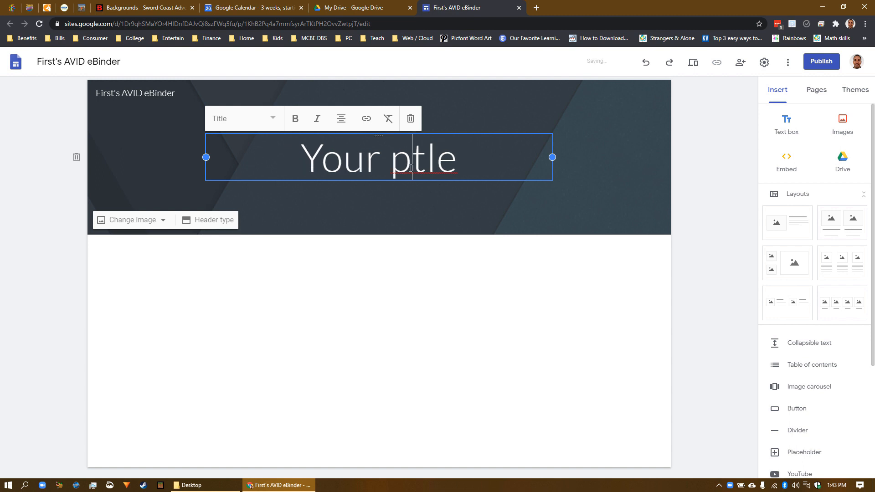
left_click_drag(469, 165, 391, 166)
key("BackSpace")
key("BackSpace")
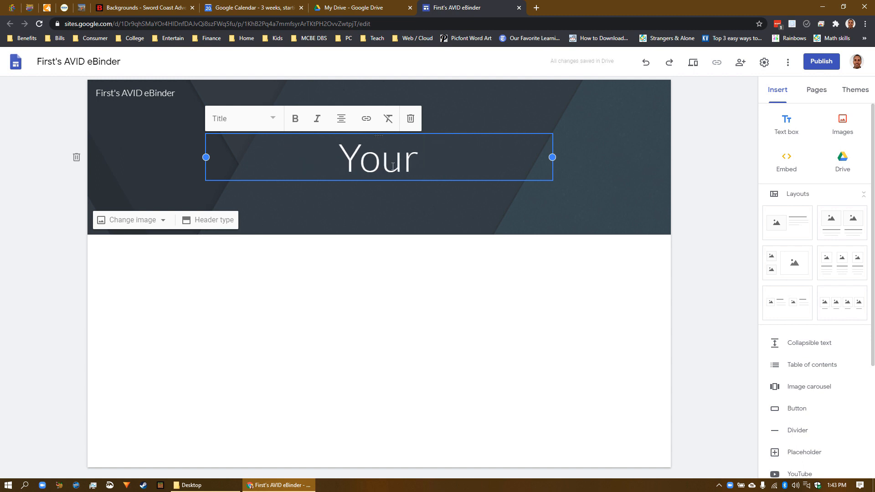
double_click(392, 166)
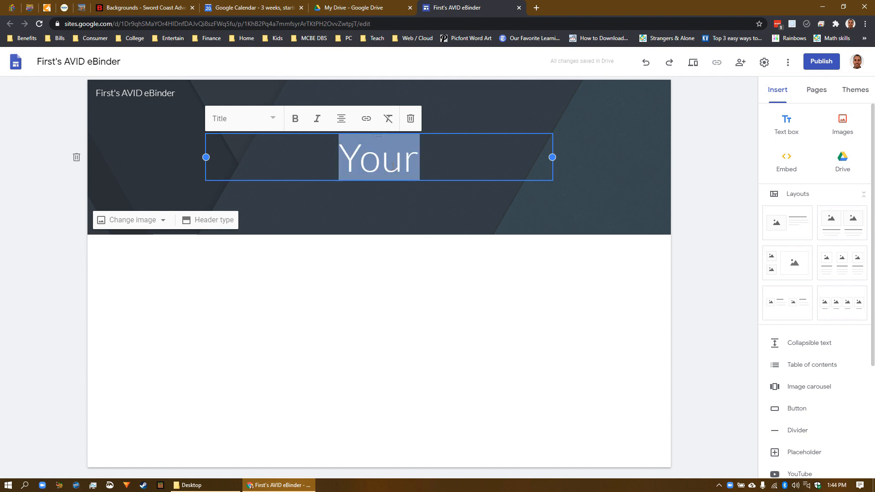
key("BackSpace")
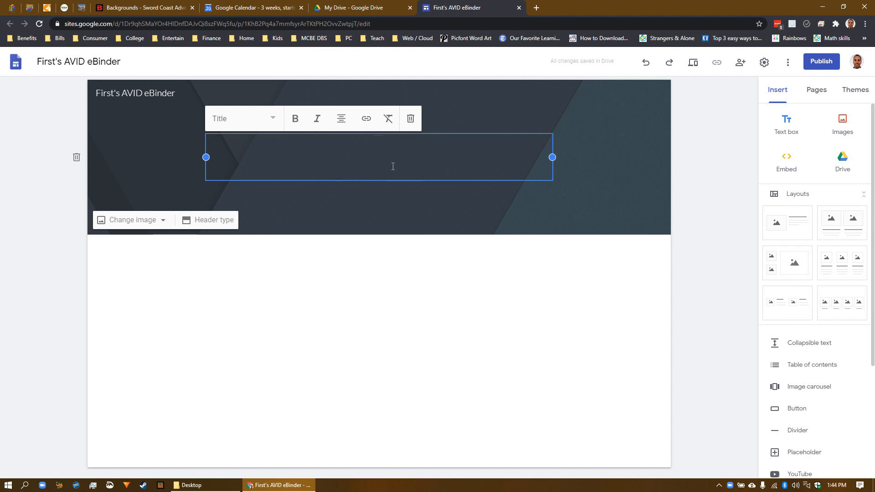
type("AV")
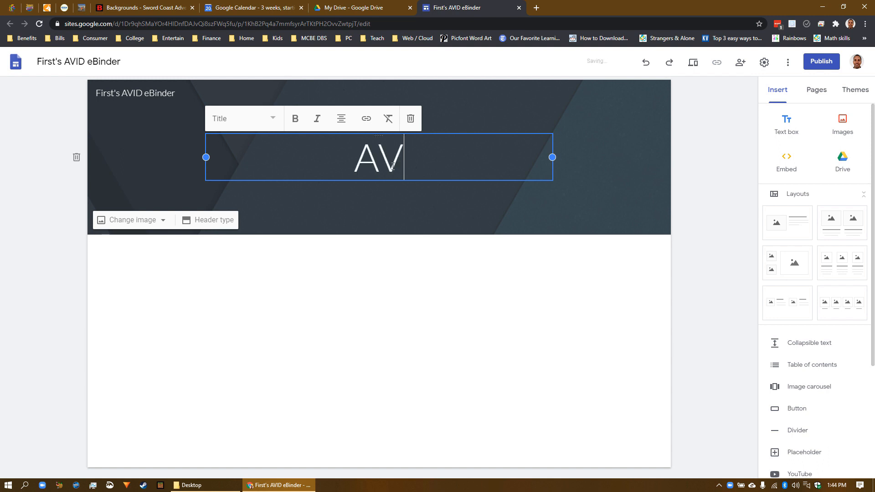
type("ID 6")
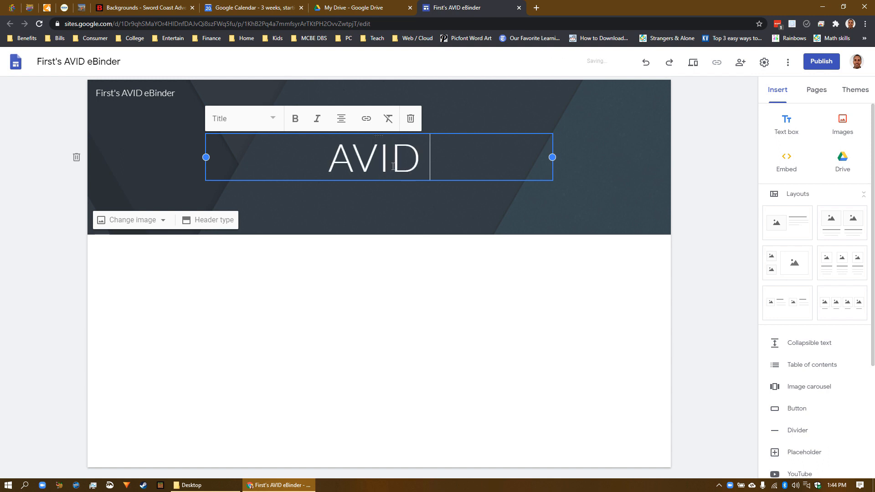
left_click(474, 115)
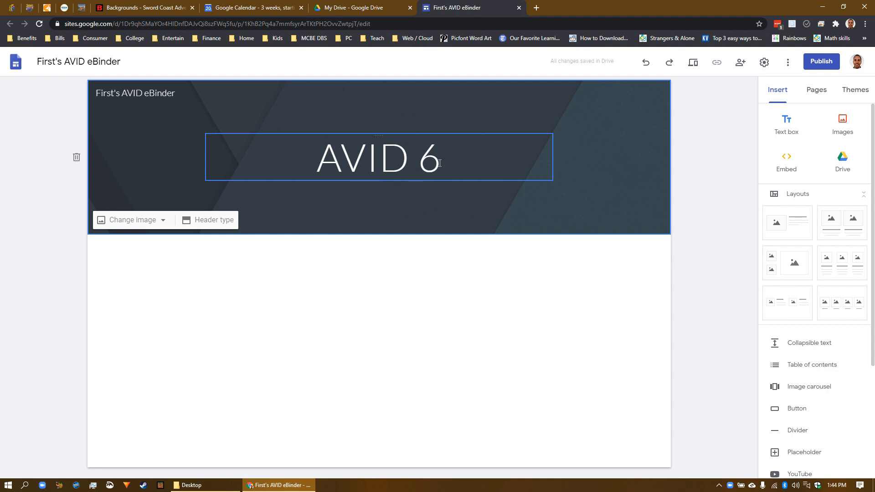
Step: Add a new page named "AVID 7/8" to the site, leaving its custom path empty
left_click(821, 94)
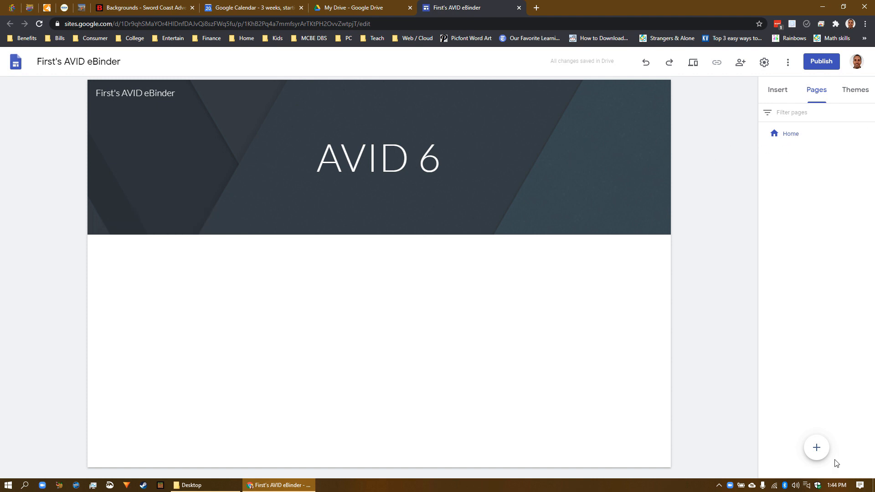
mouse_move(818, 453)
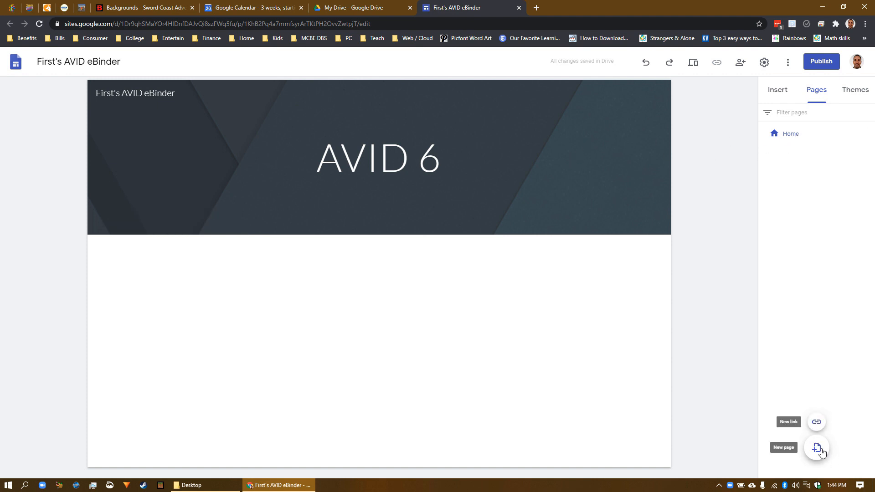
left_click(816, 448)
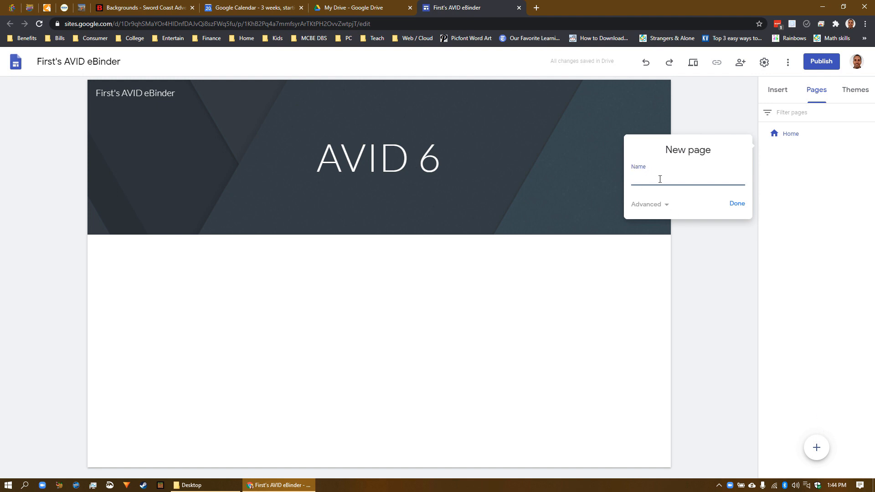
type("AVID 7/8")
left_click(667, 209)
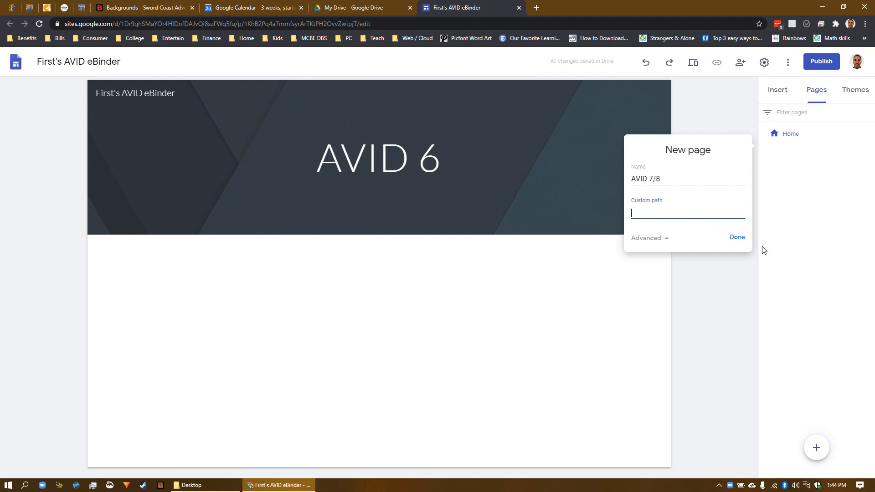
left_click(738, 238)
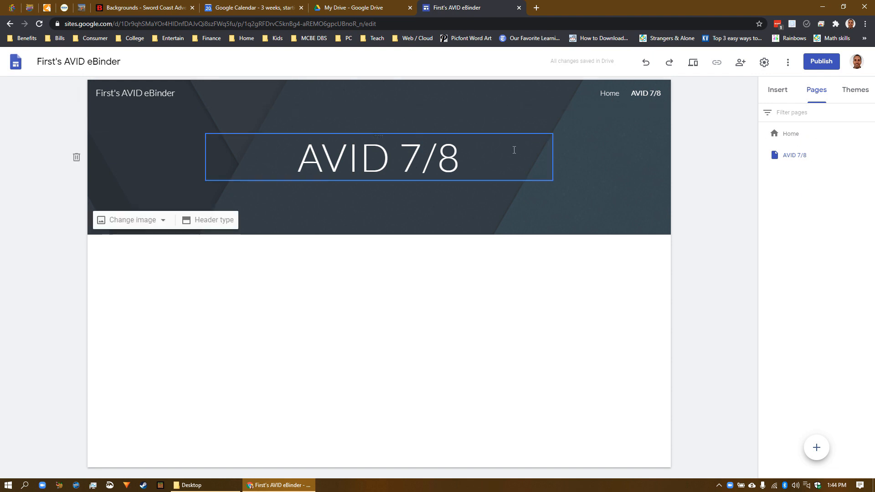
Step: Rename the site's Home page to "AVID 6" in its page properties
left_click(610, 94)
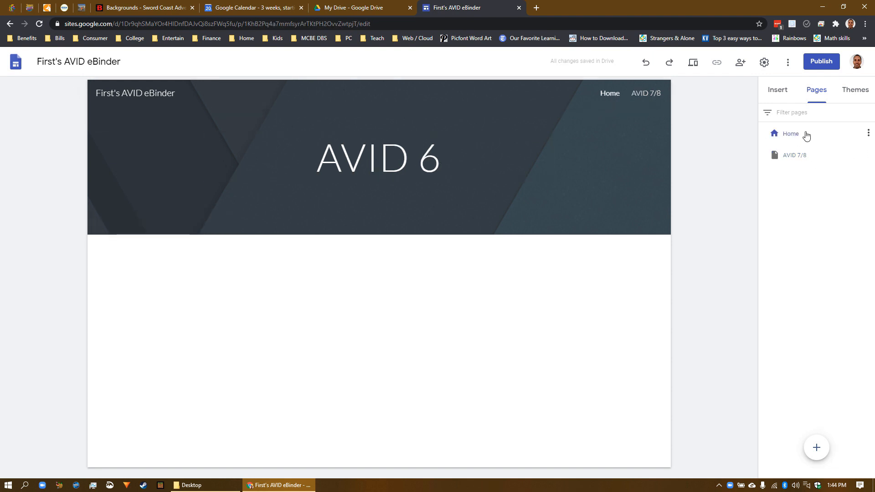
left_click(869, 134)
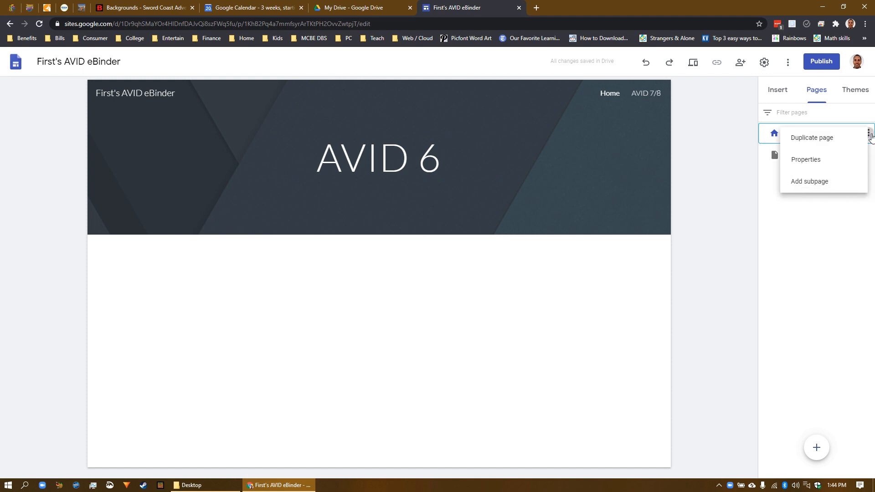
left_click(806, 160)
double_click(632, 169)
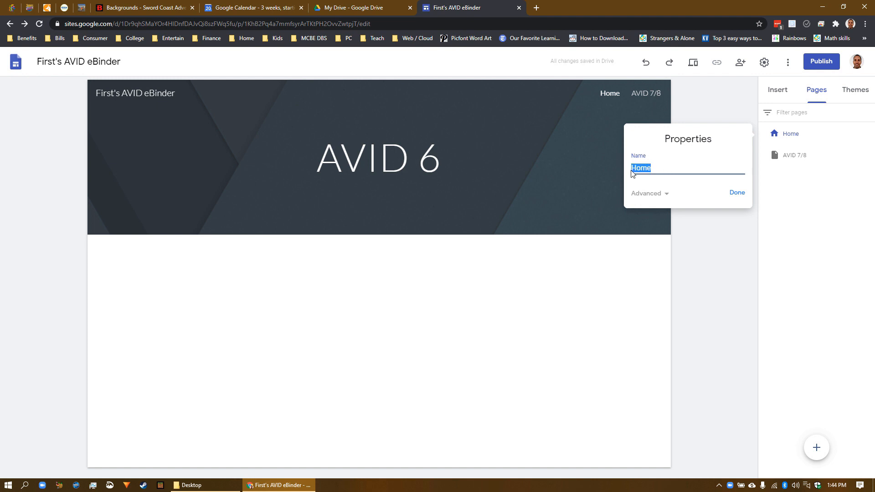
type("AVID 6")
left_click(738, 194)
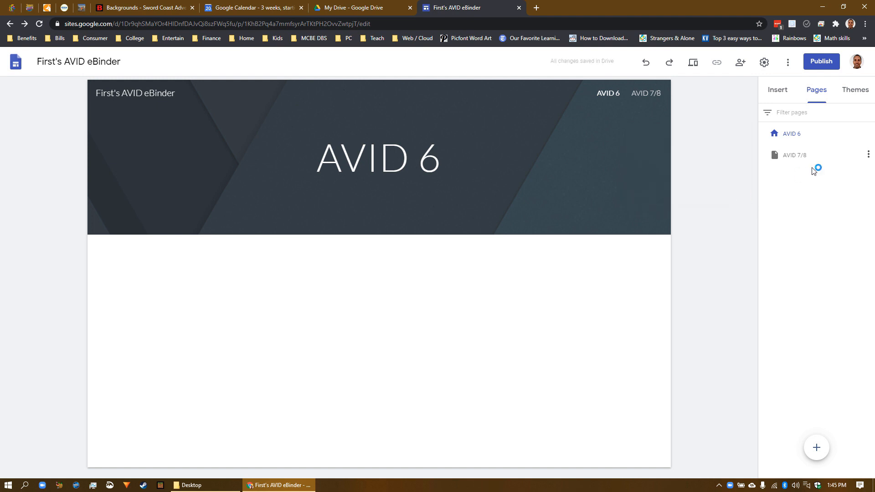
Step: Switch between the AVID 6 and AVID 7/8 pages to compare them, ending on AVID 6
left_click(793, 138)
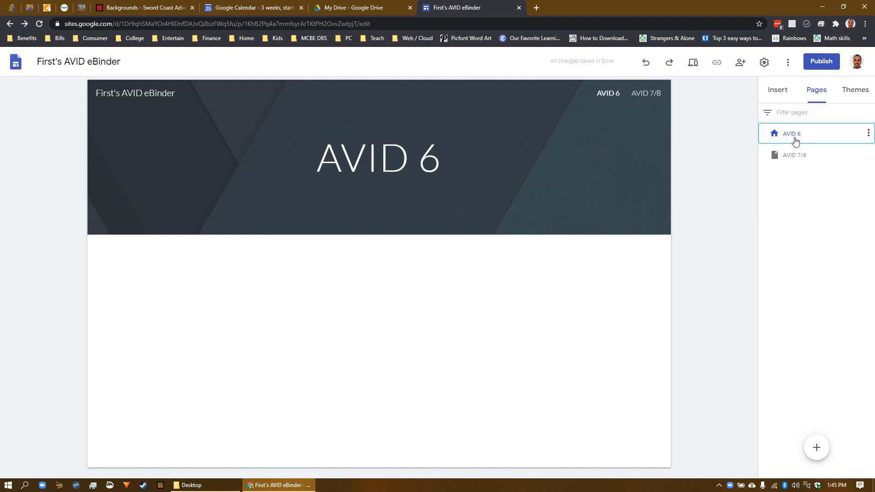
left_click(794, 158)
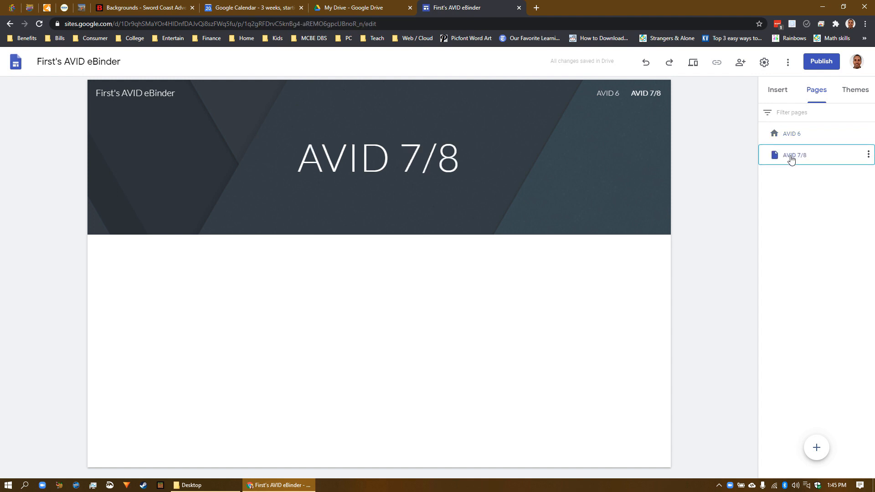
left_click(794, 136)
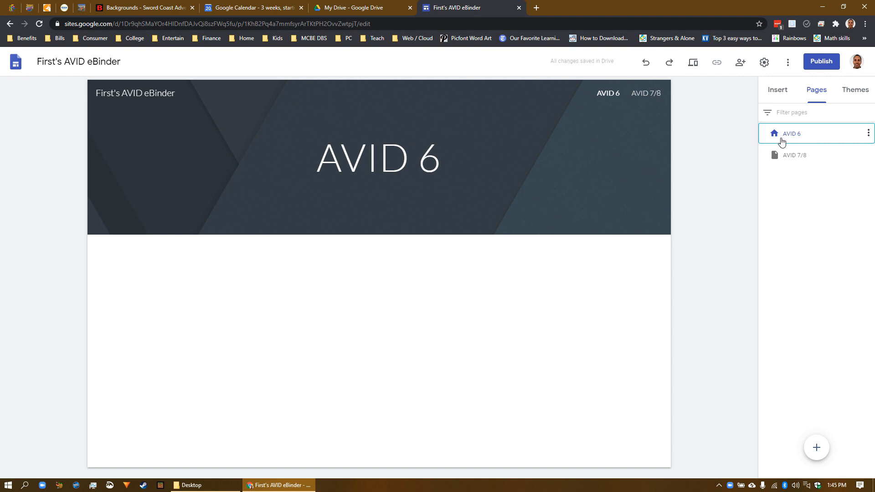
Step: Try the Cover, Large banner and Title only header types on the AVID 6 page and return to Banner
mouse_move(506, 186)
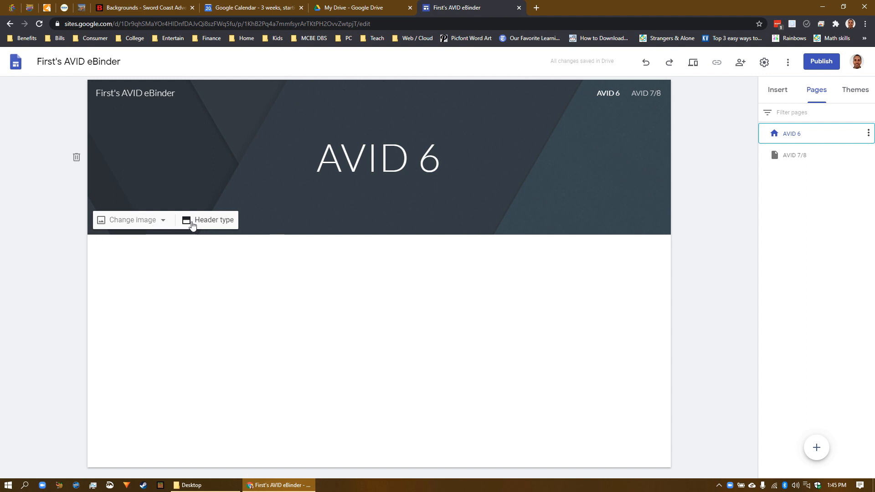
left_click(220, 223)
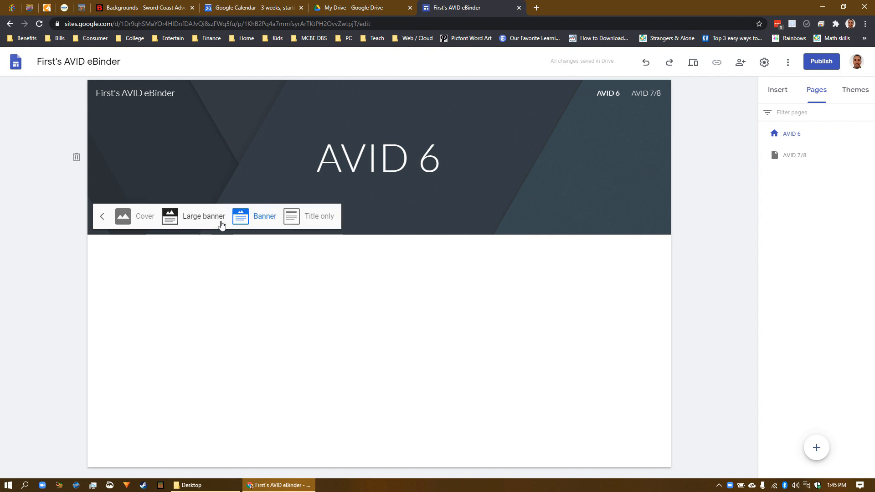
left_click(123, 218)
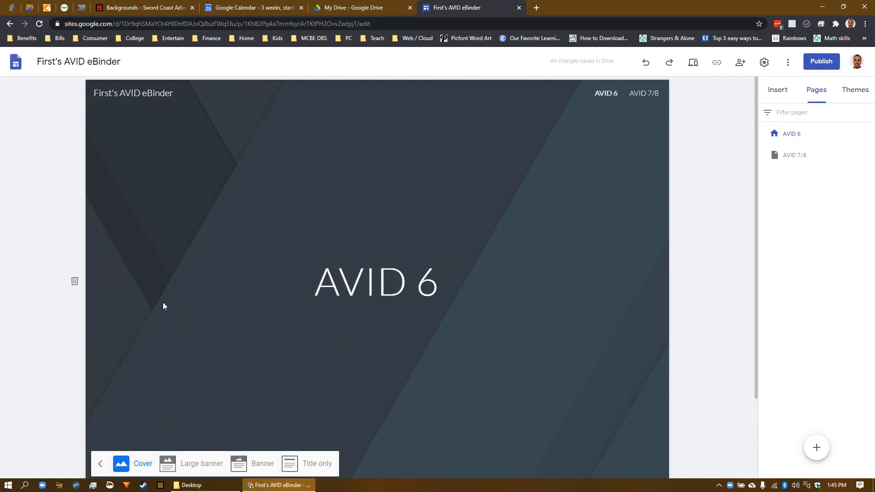
left_click(170, 462)
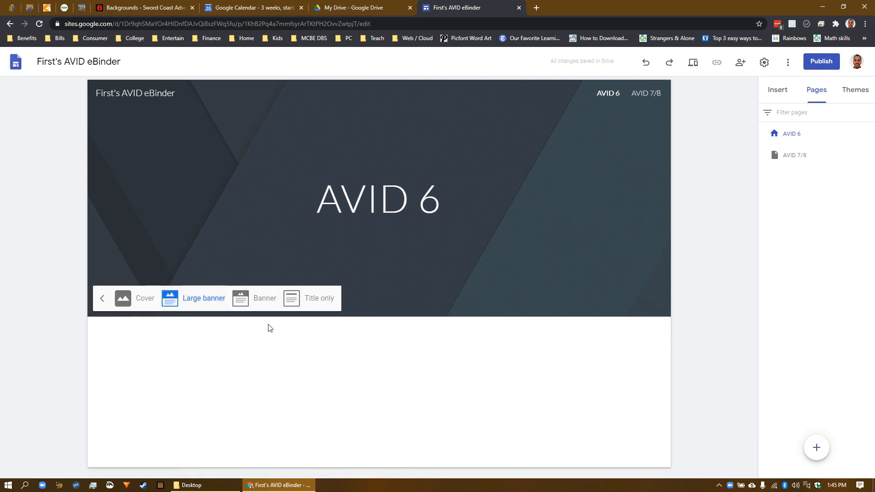
left_click(259, 304)
left_click(292, 222)
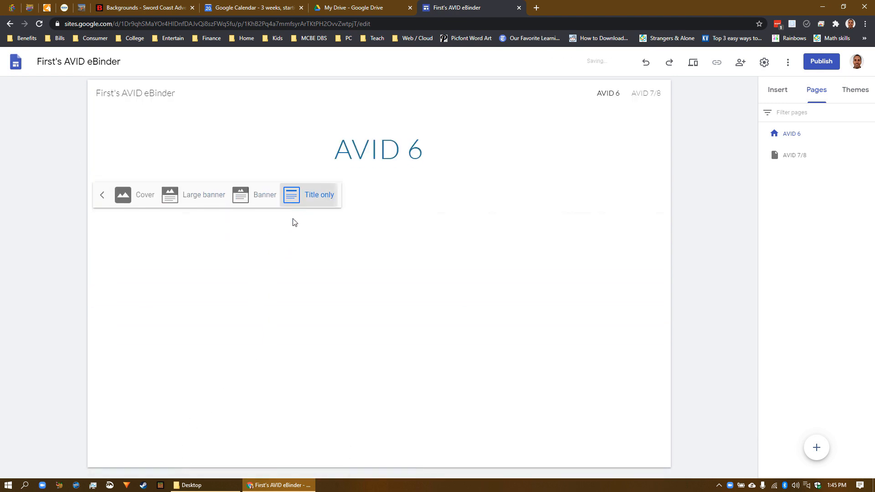
left_click(250, 148)
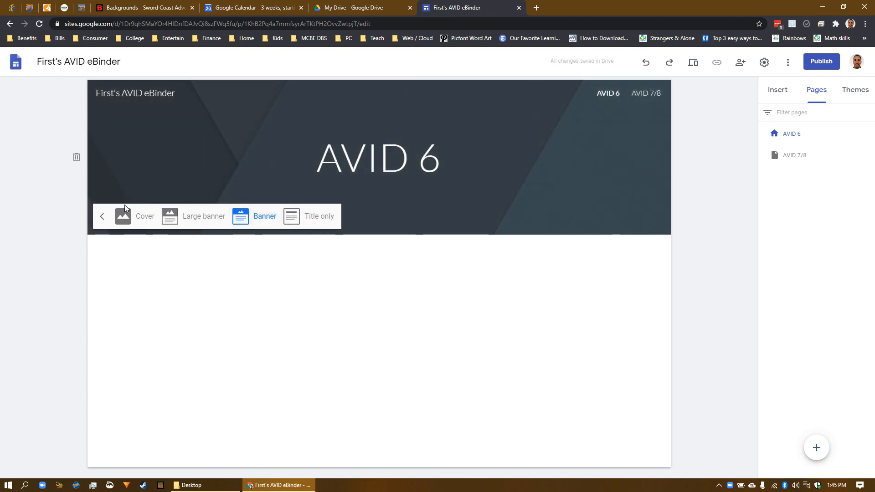
left_click(104, 217)
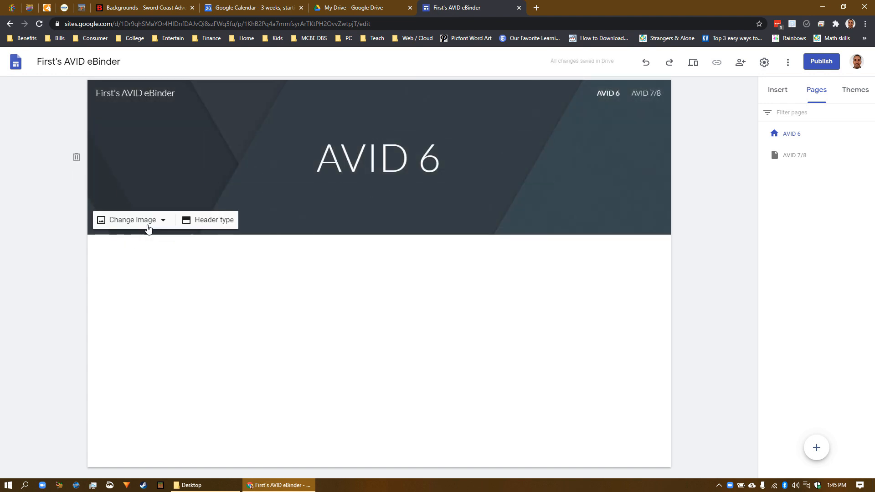
Step: Search for "avid logo" images for the AVID 6 page header and look through the results
left_click(136, 221)
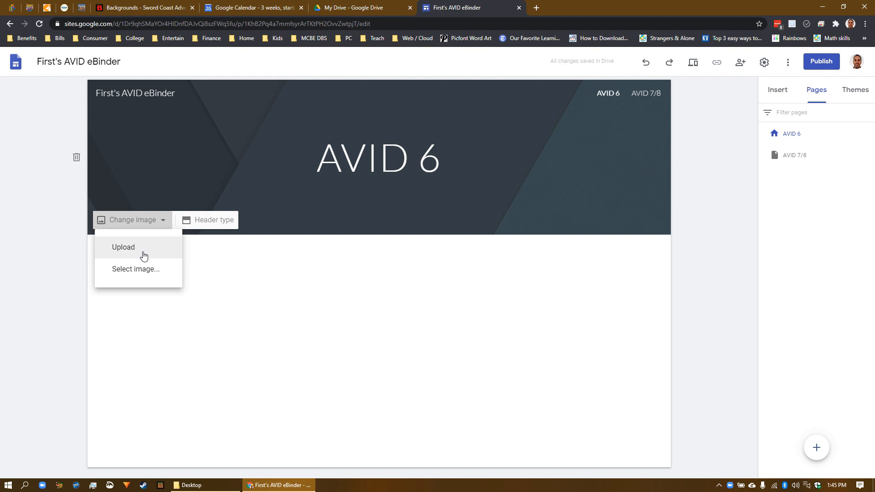
left_click(156, 270)
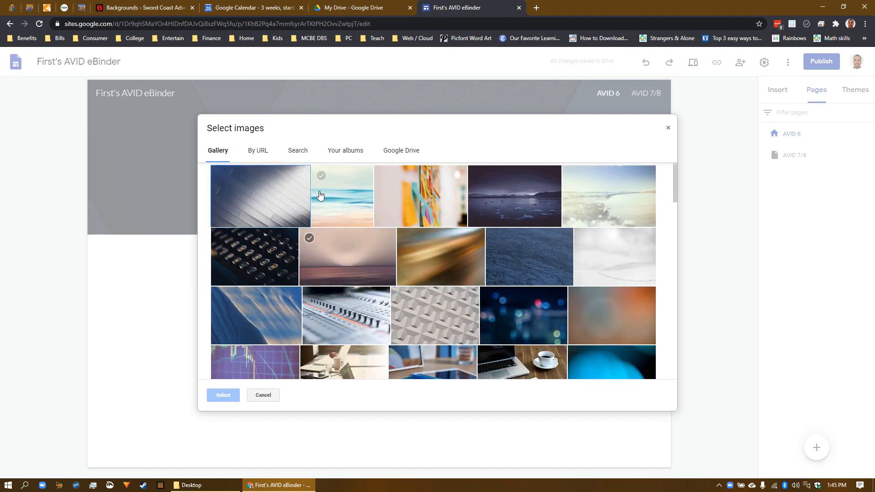
left_click(301, 151)
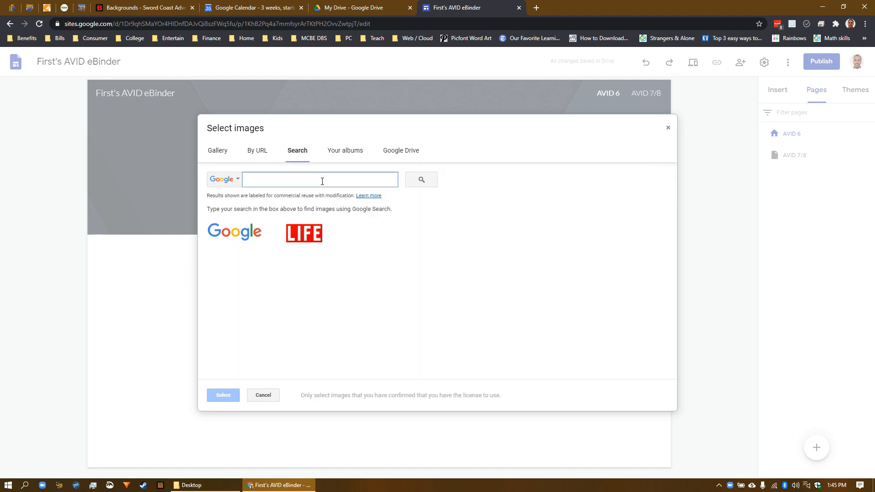
type("avid logo")
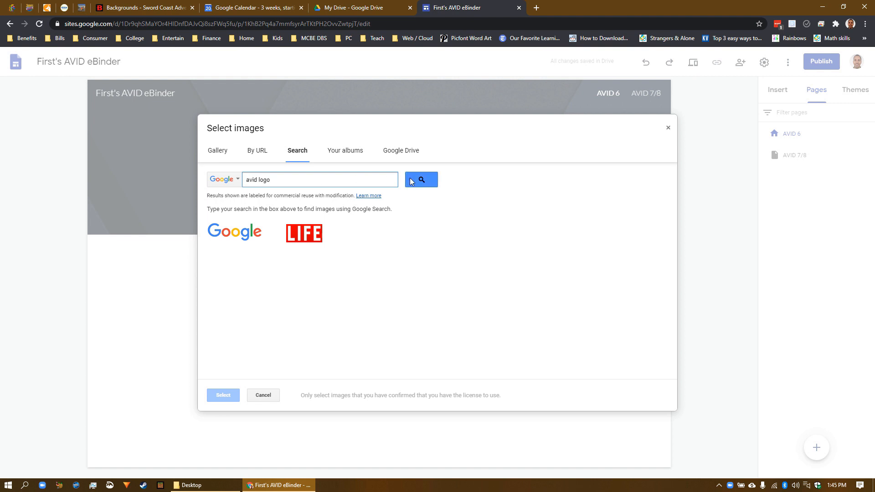
left_click(411, 181)
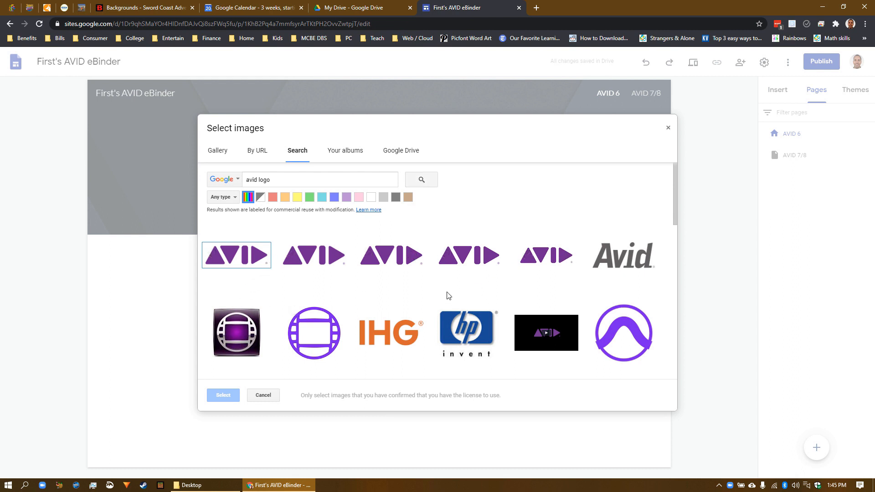
scroll(446, 294, "down", 3)
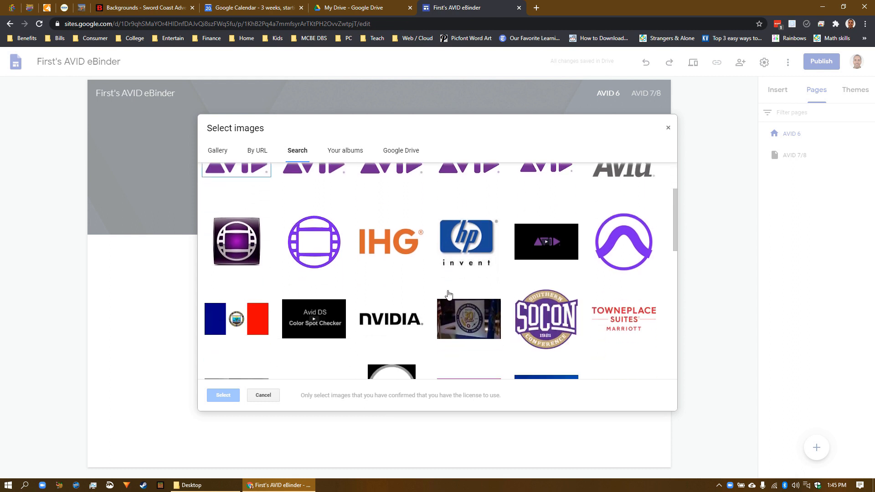
scroll(447, 294, "up", 3)
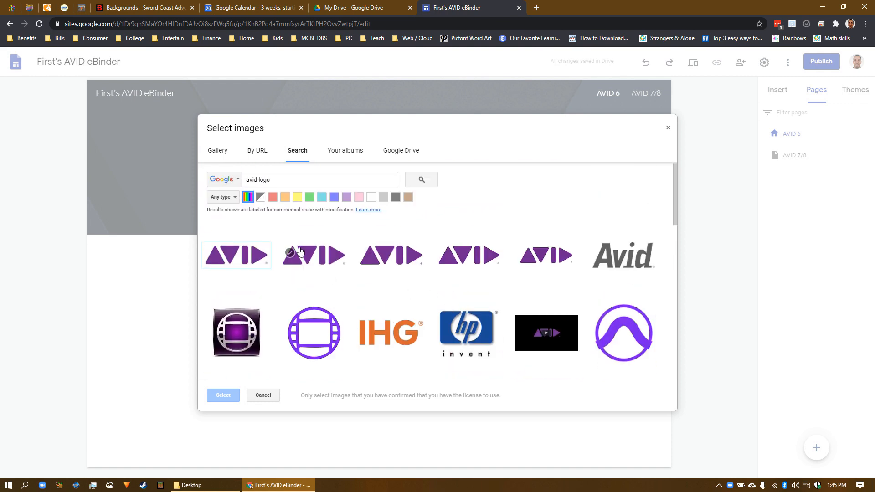
left_click(210, 215)
scroll(425, 290, "down", 1)
scroll(465, 285, "up", 1)
Step: Search Google Images for "avid logo" in a new browser tab and copy the image address of the "Advancement via Individual Determination" logo
left_click(537, 9)
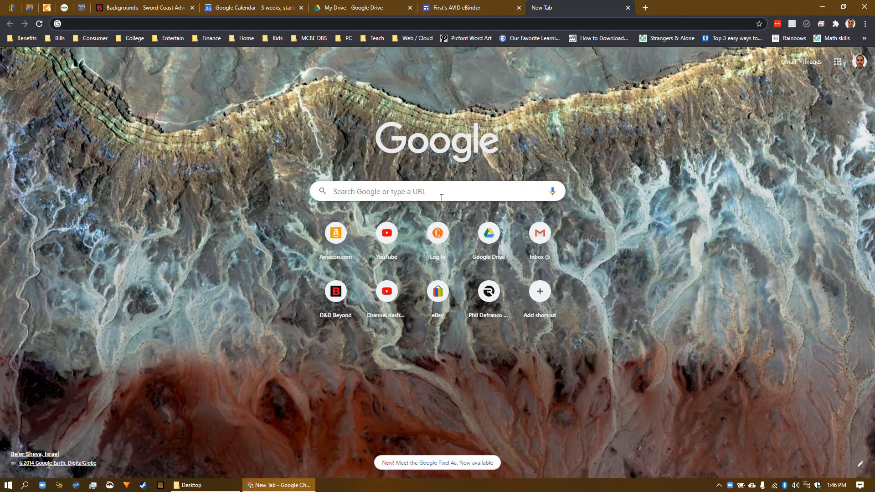
left_click(441, 197)
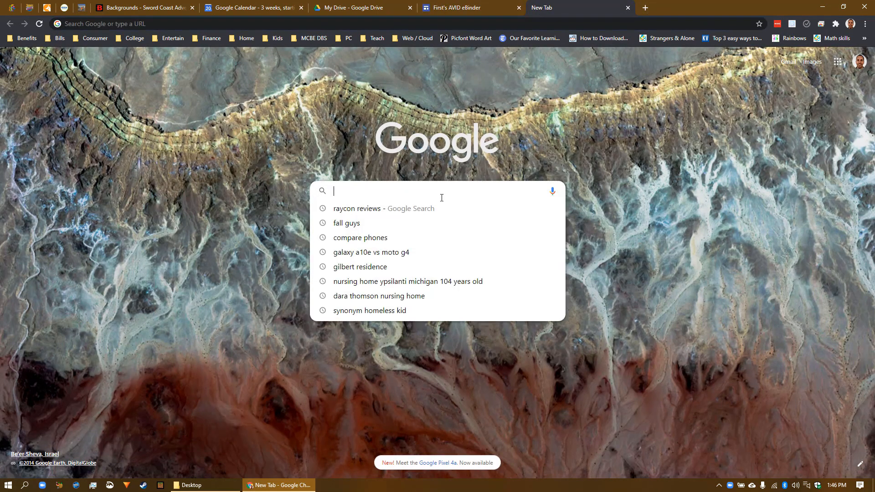
type("avid logo")
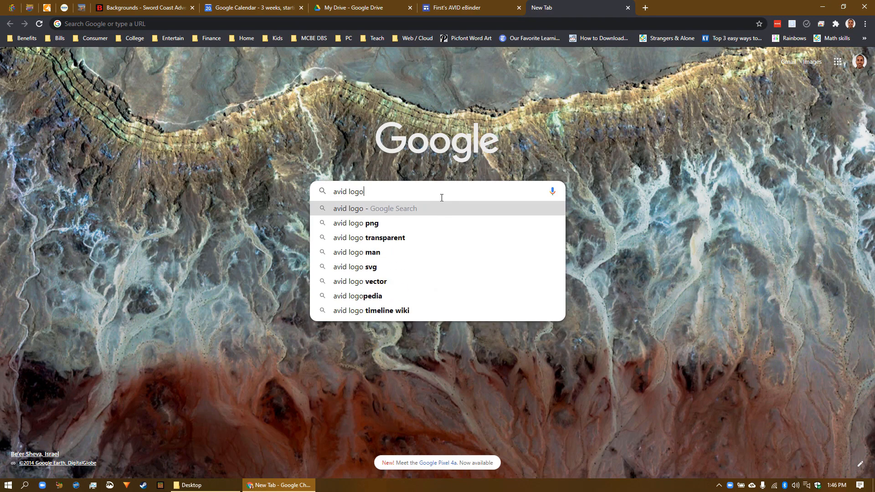
key("Return")
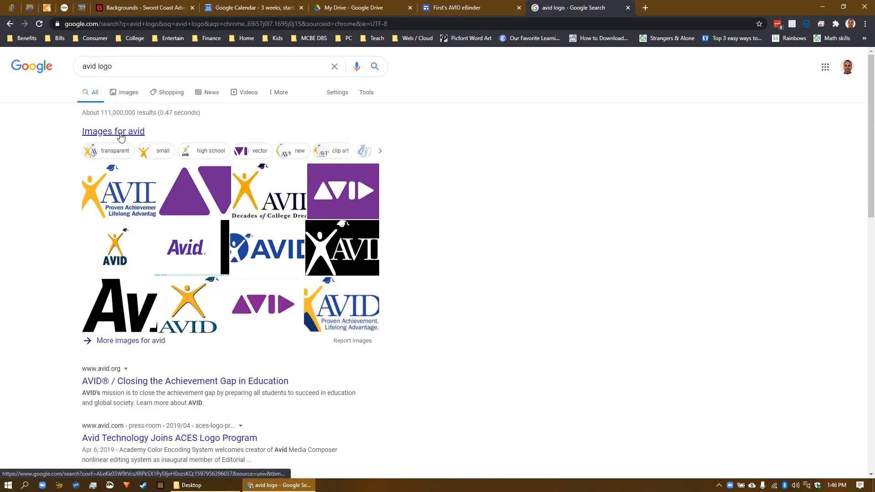
left_click(120, 134)
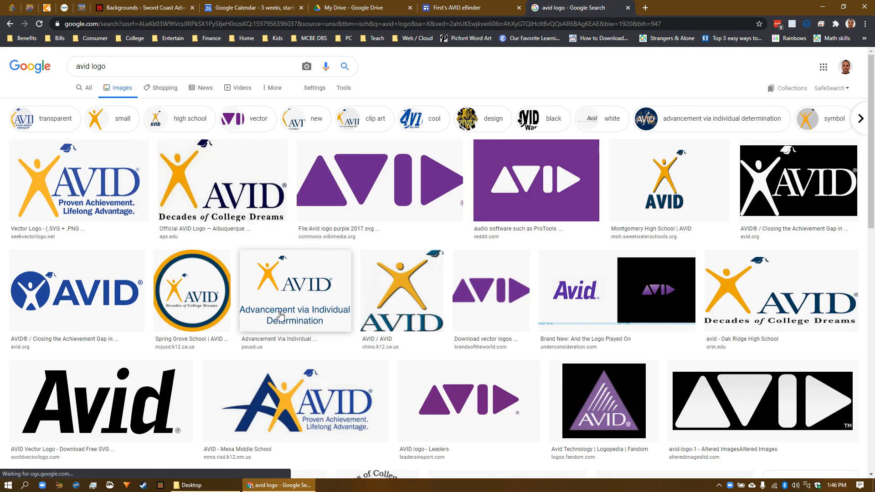
left_click(306, 288)
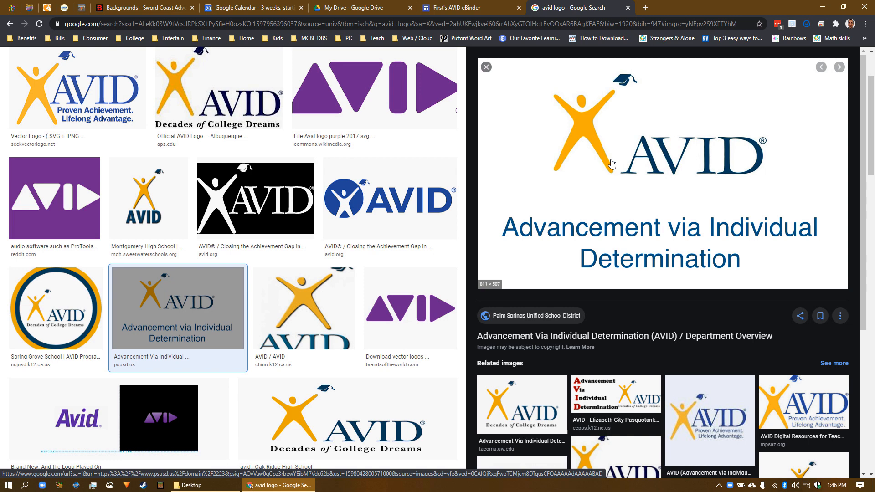
right_click(653, 189)
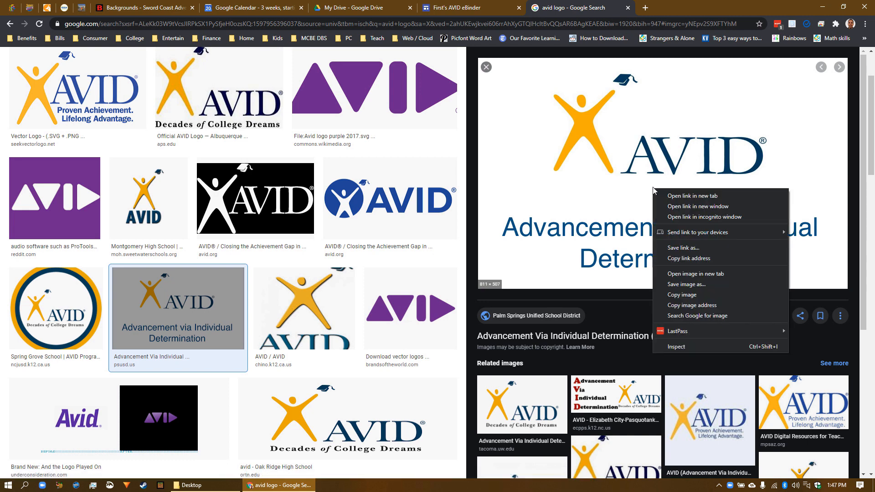
left_click(721, 306)
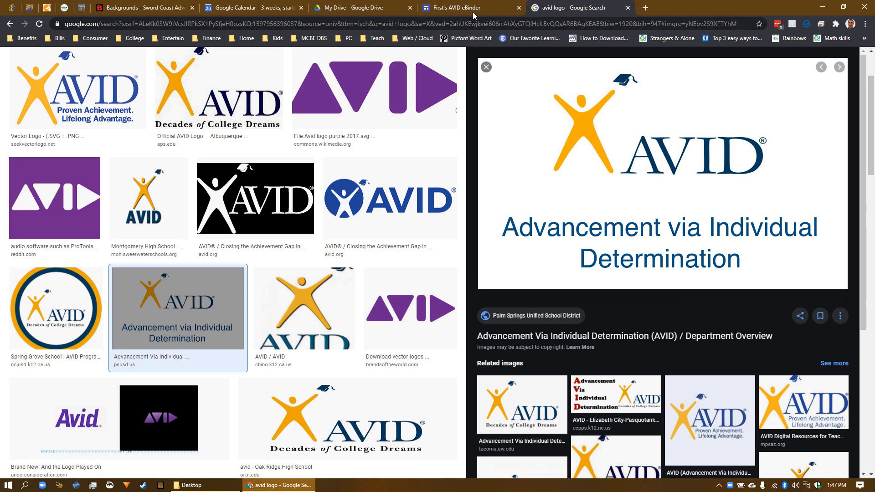
Step: Return to the site and set the AVID 6 header image from the copied AVID logo URL
left_click(484, 9)
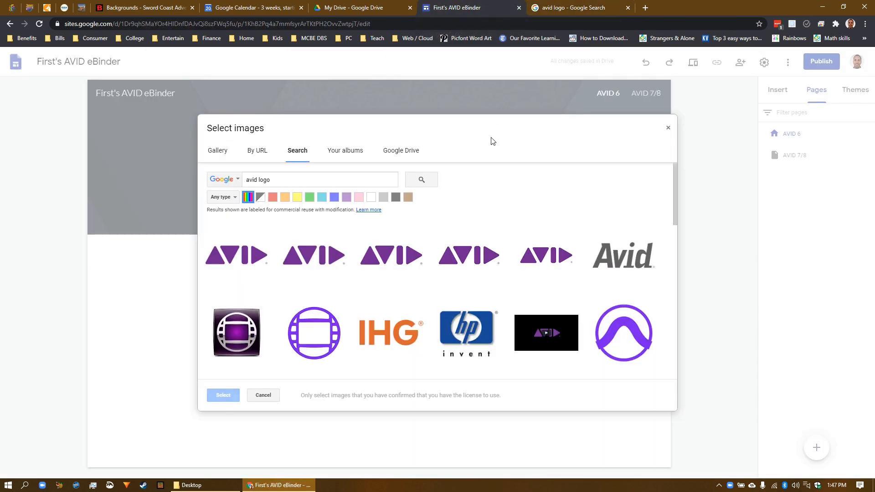
left_click(264, 156)
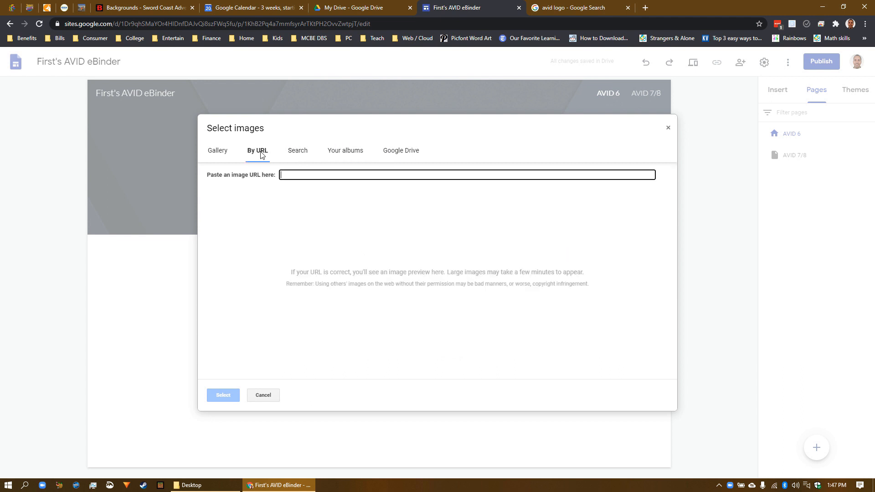
right_click(300, 177)
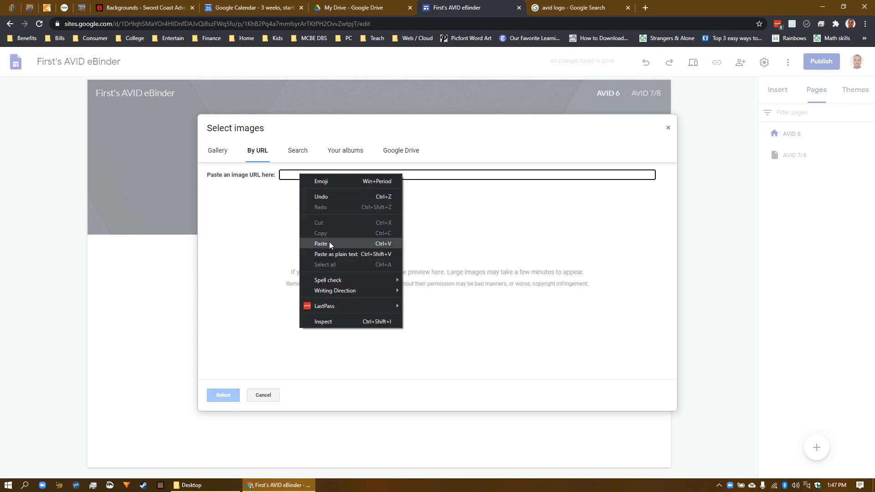
left_click(293, 179)
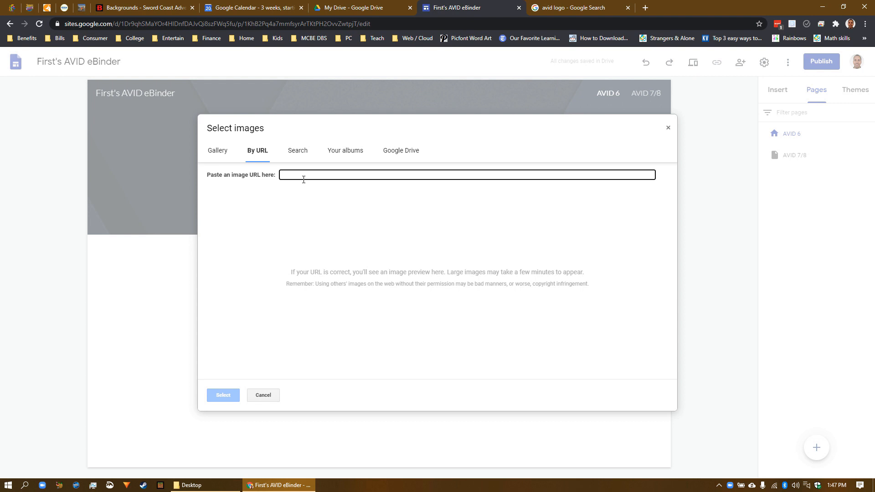
key("ctrl+v")
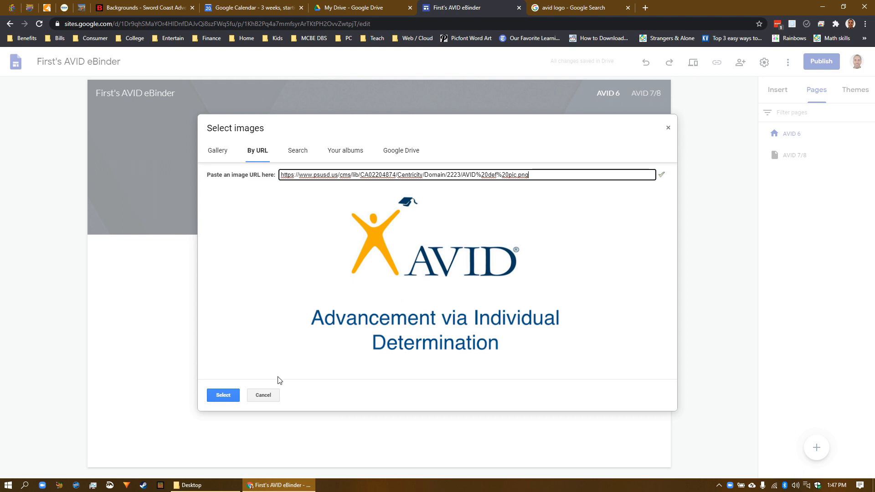
left_click(222, 396)
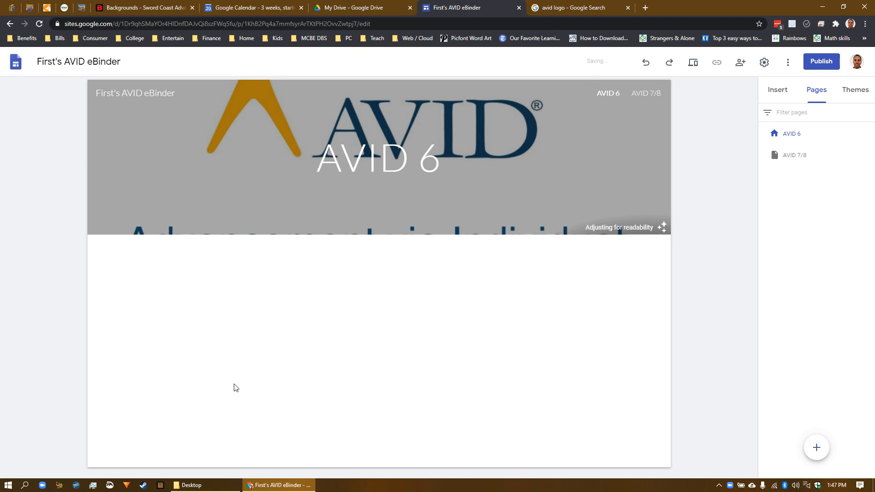
Step: Replace the AVID 6 header image with the gallery photo of a blue notebook, pen and tablet
mouse_move(259, 185)
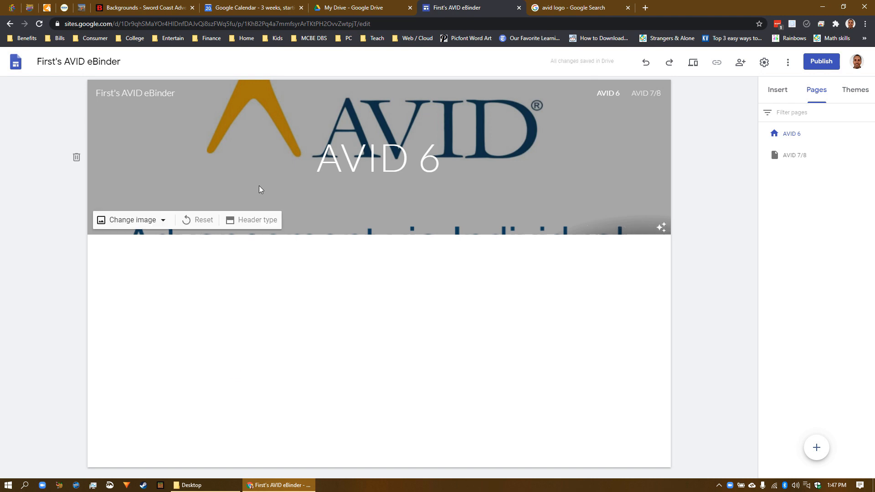
left_click(152, 222)
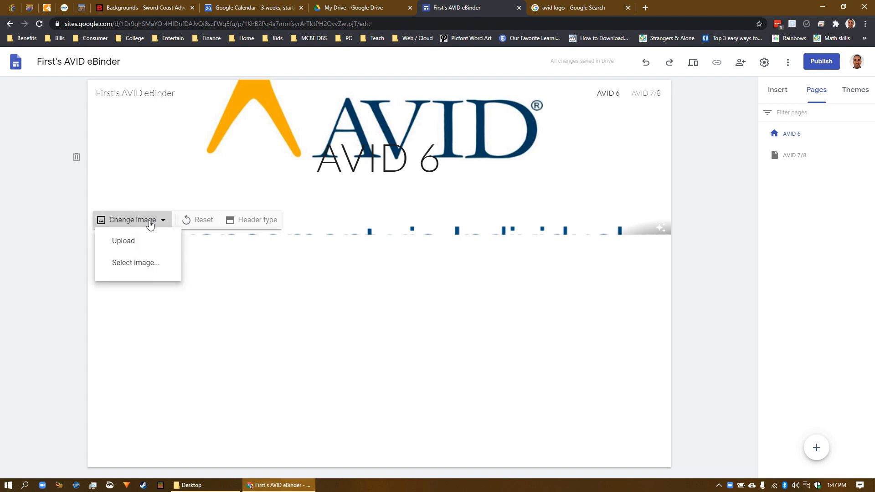
left_click(146, 272)
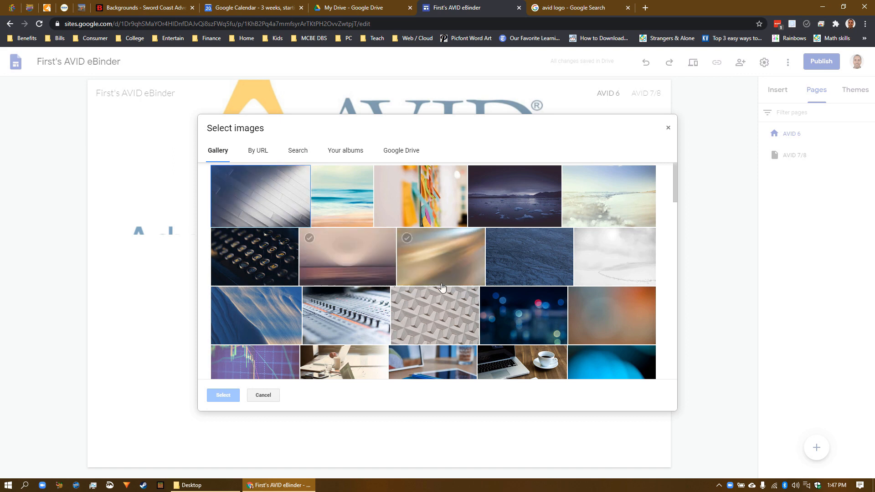
scroll(439, 286, "down", 2)
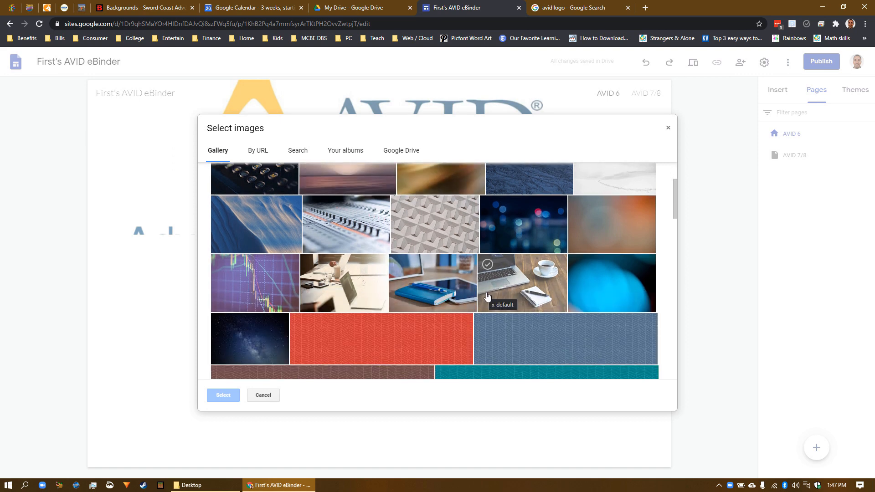
left_click(438, 295)
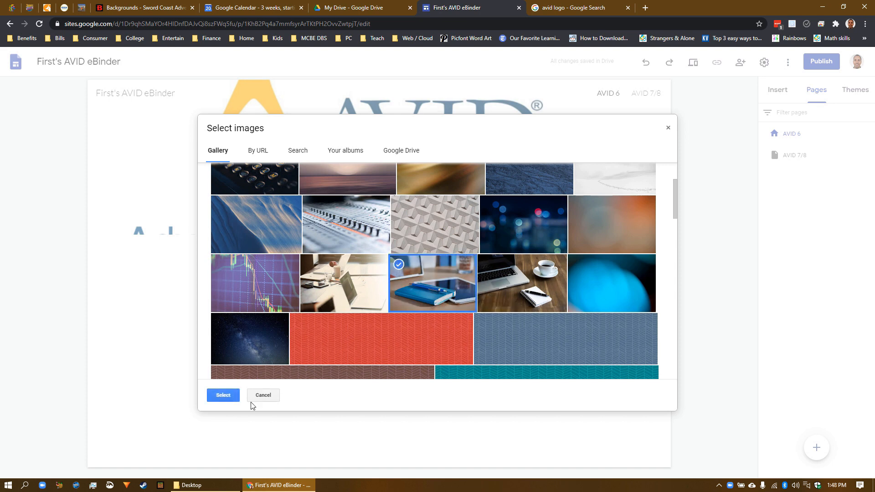
left_click(223, 396)
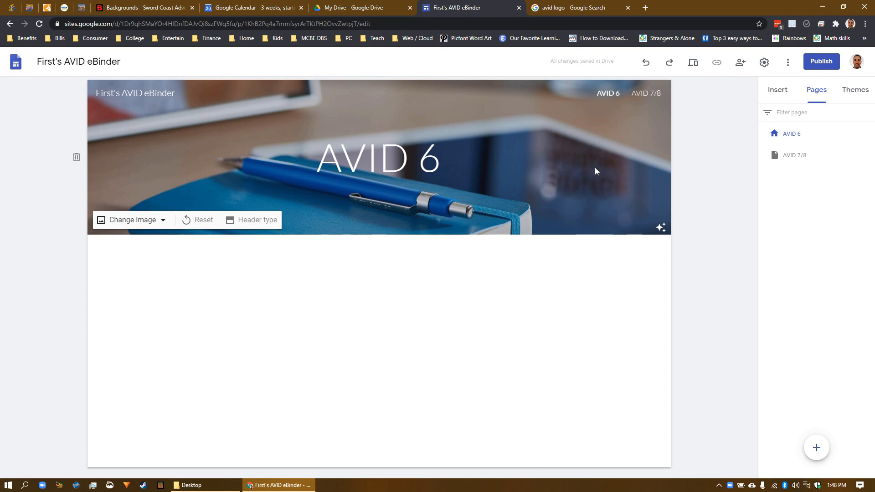
Step: Start inserting an image on the AVID 6 page and search Google images for "avid logo"
left_click(778, 90)
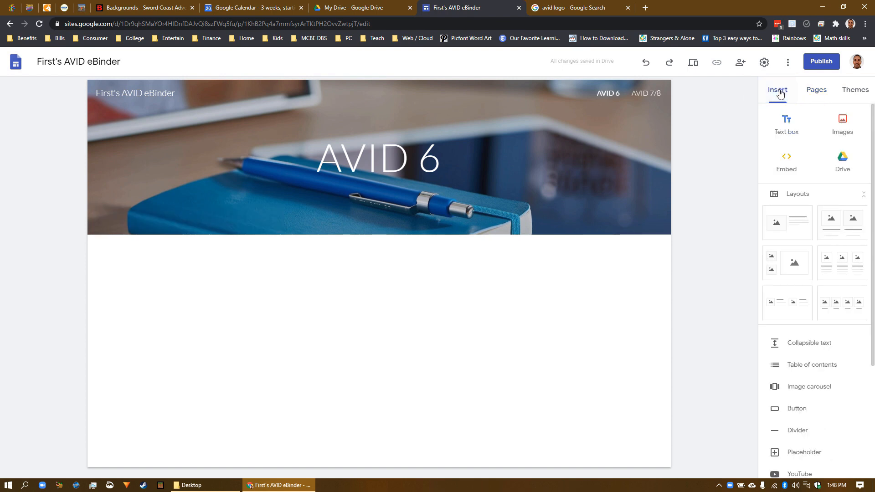
left_click(846, 122)
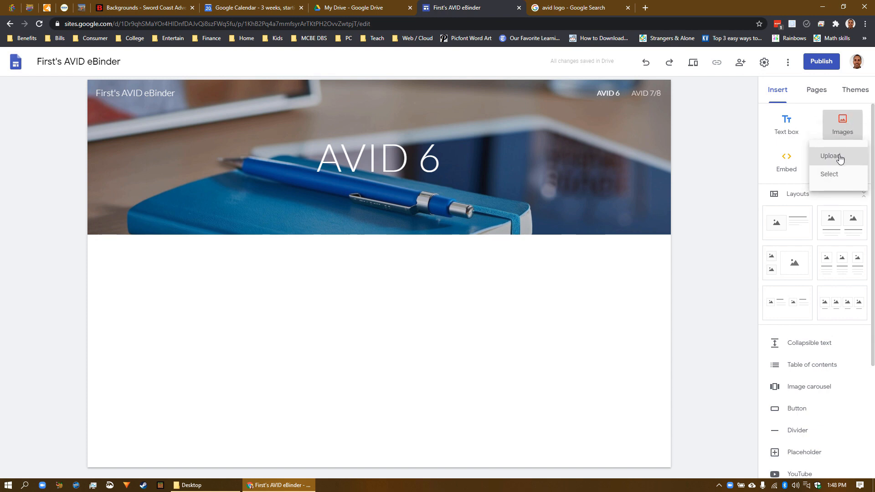
left_click(839, 178)
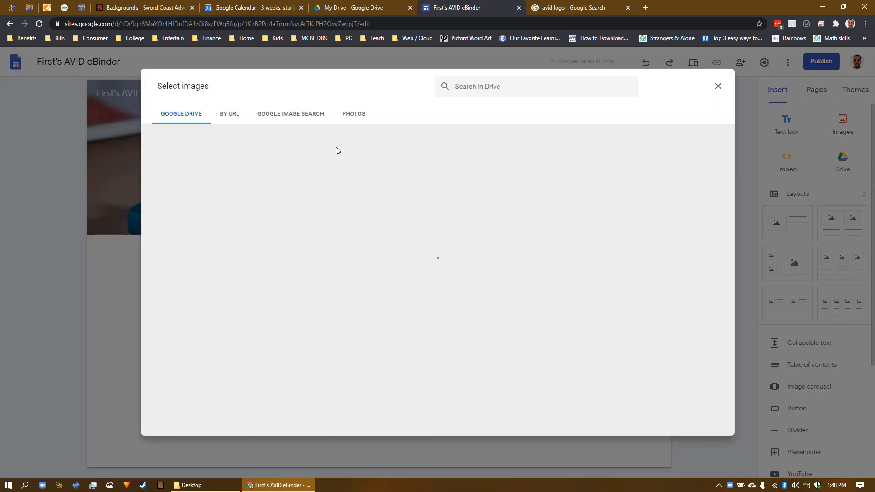
left_click(290, 117)
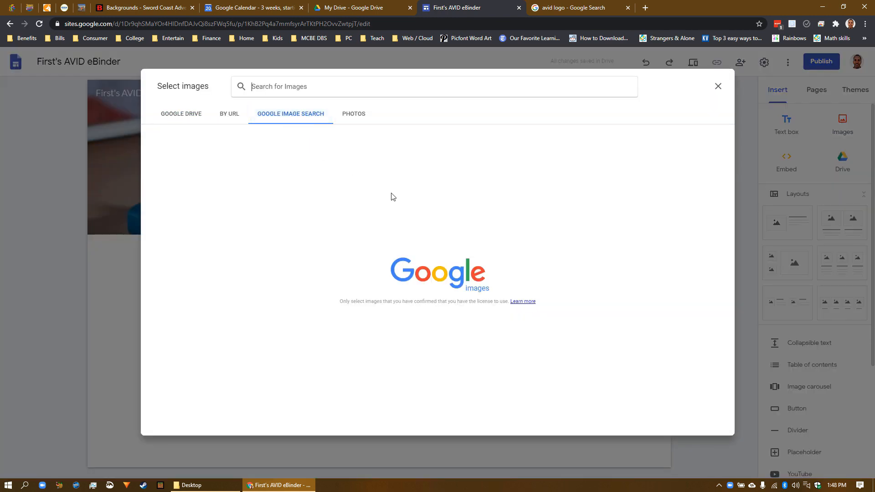
type("avid logo")
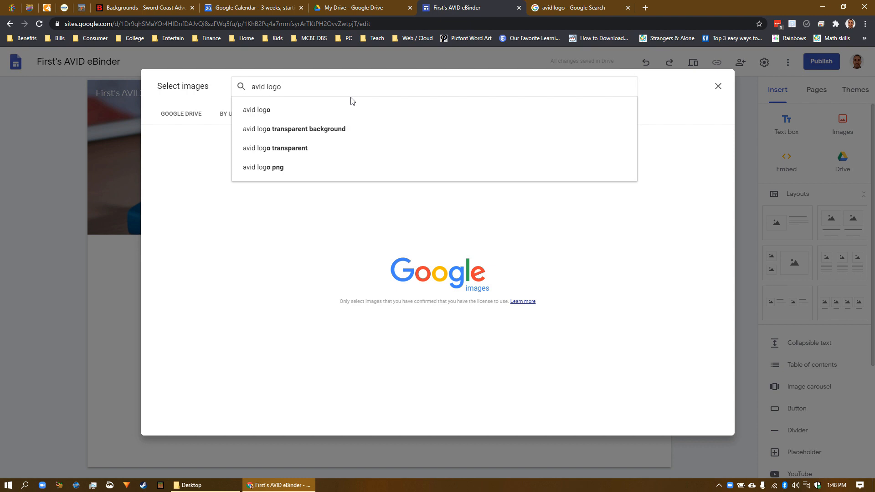
key("Return")
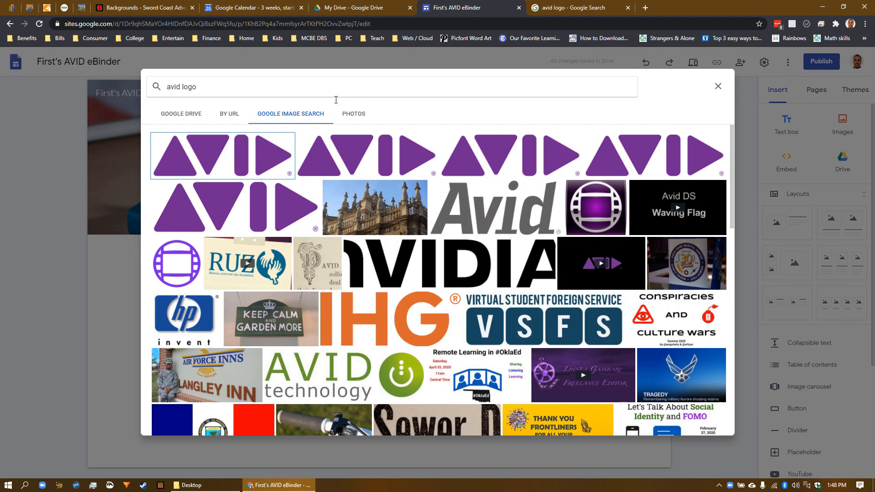
Step: Insert the "Advancement via Individual Determination" logo on the AVID 6 page from its copied image URL
left_click(229, 114)
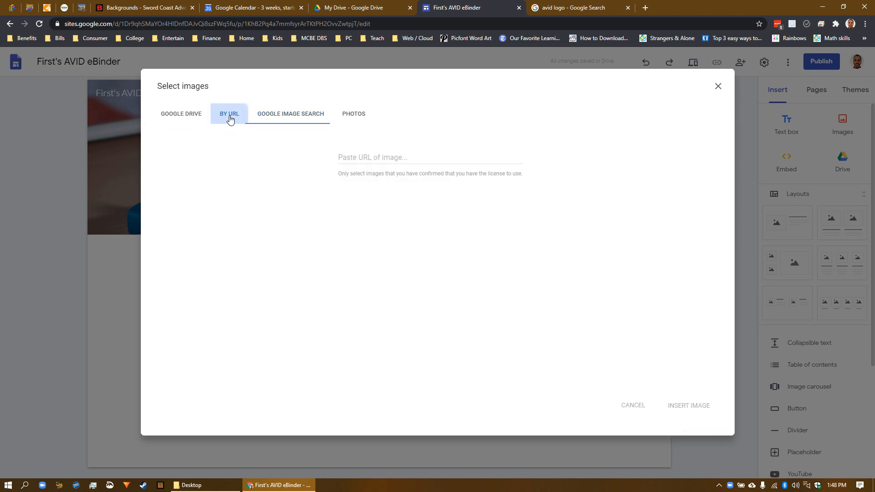
left_click(377, 160)
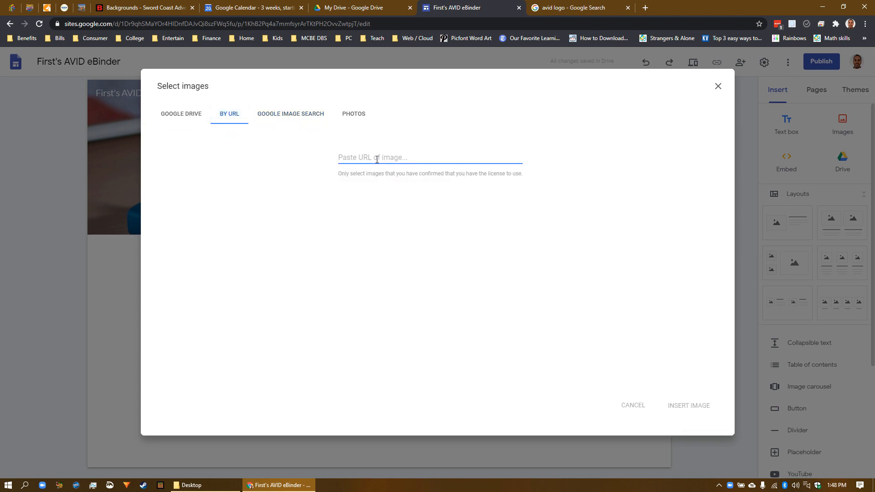
right_click(372, 158)
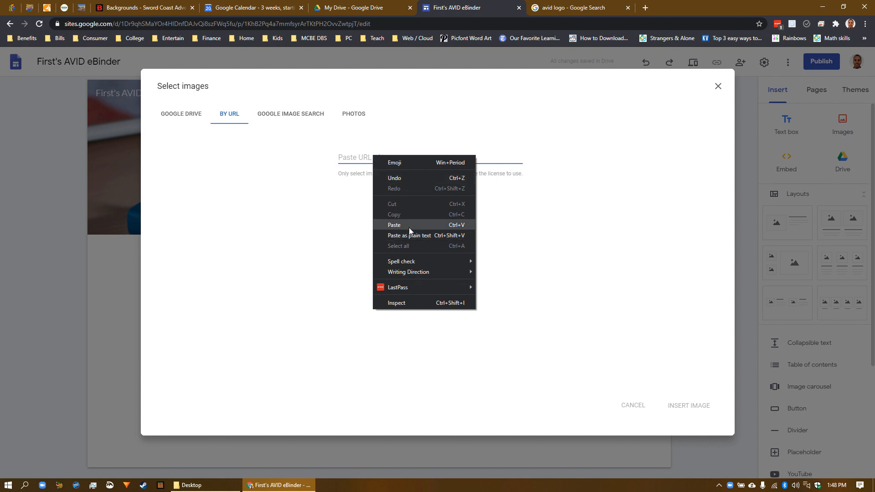
left_click(360, 159)
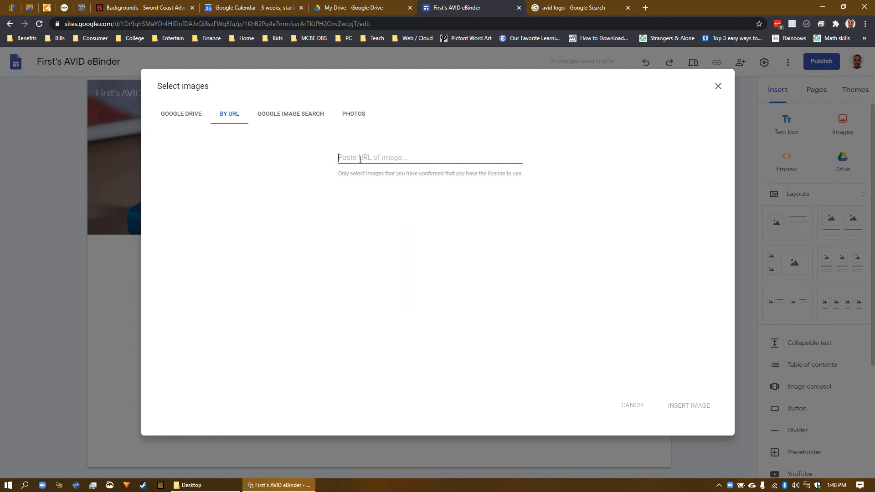
key("ctrl+v")
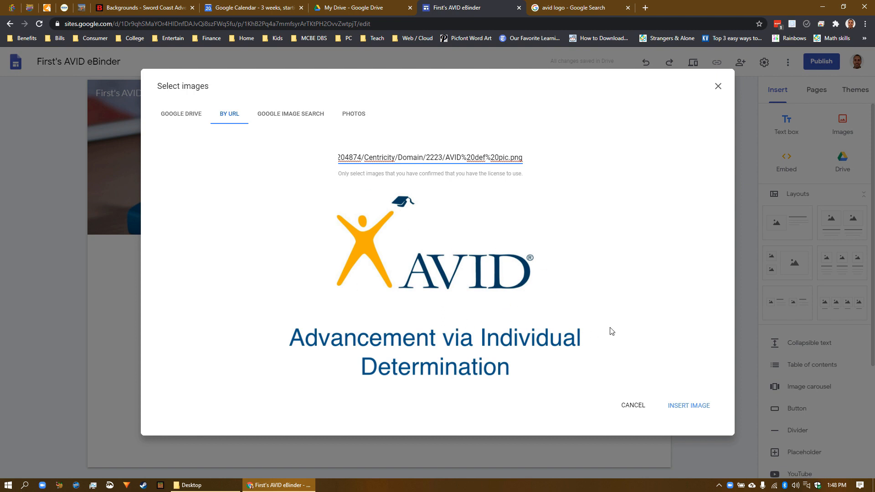
left_click(688, 406)
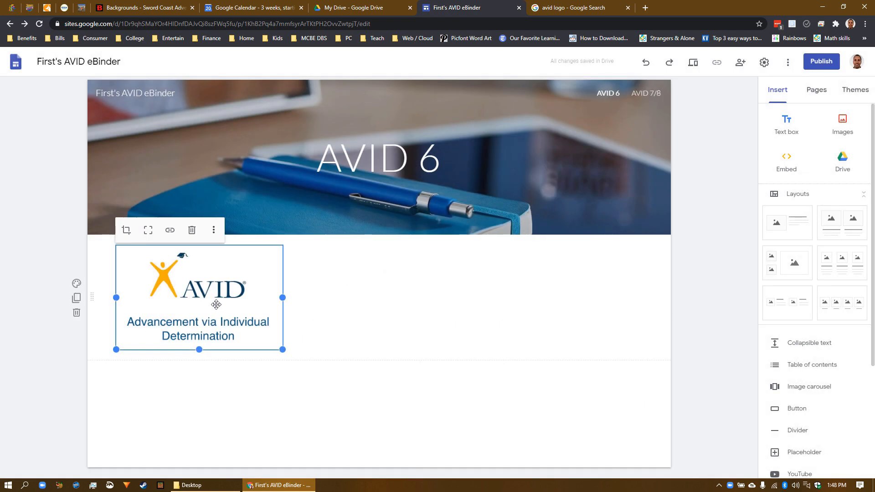
Step: Move the AVID logo into the header below the AVID 6 title and shift both toward the header's left side
left_click_drag(216, 309, 302, 177)
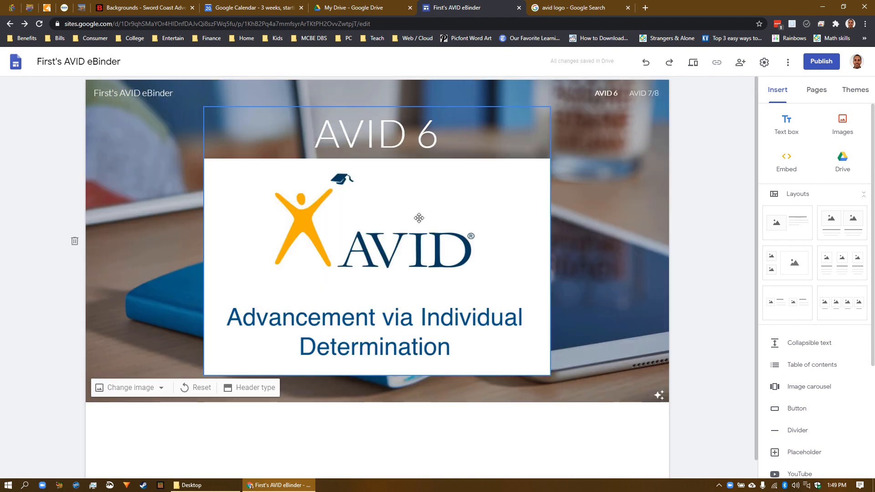
left_click(397, 206)
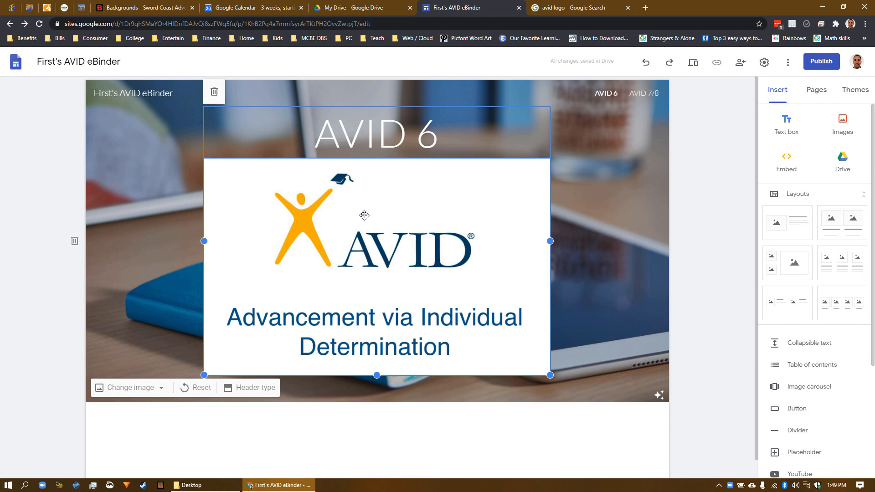
left_click_drag(403, 219, 111, 165)
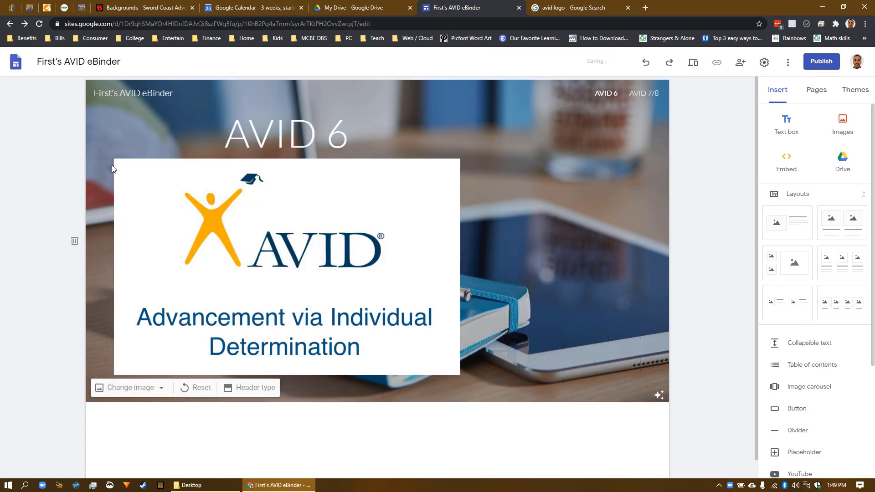
Step: Reposition the AVID 6 title below the logo, recenter them together, and place the title to the right of the logo
left_click(315, 186)
left_click(305, 135)
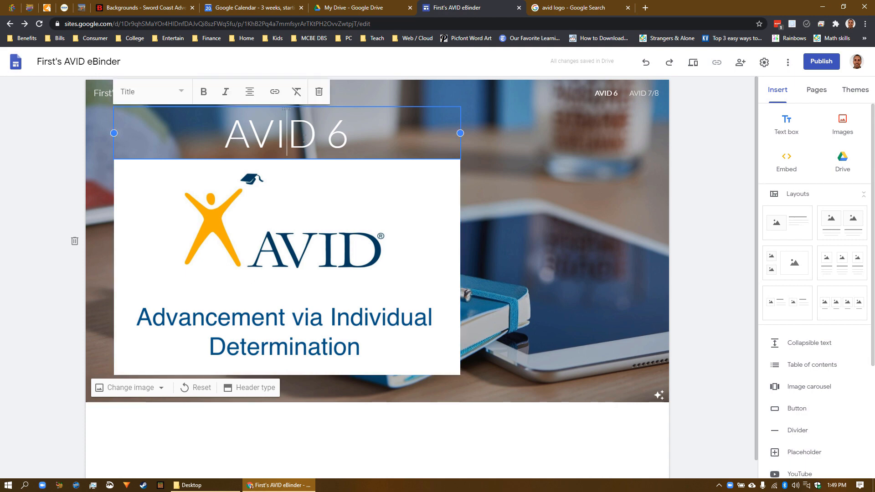
left_click_drag(286, 109, 442, 375)
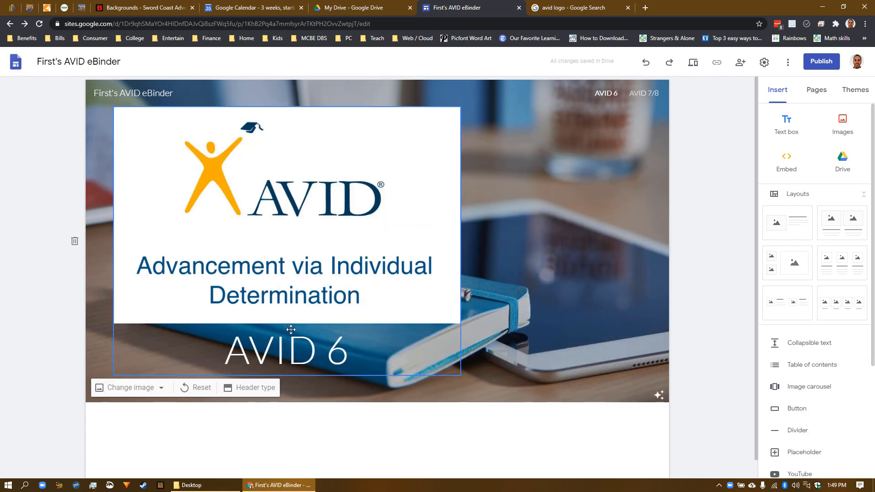
left_click_drag(291, 329, 383, 231)
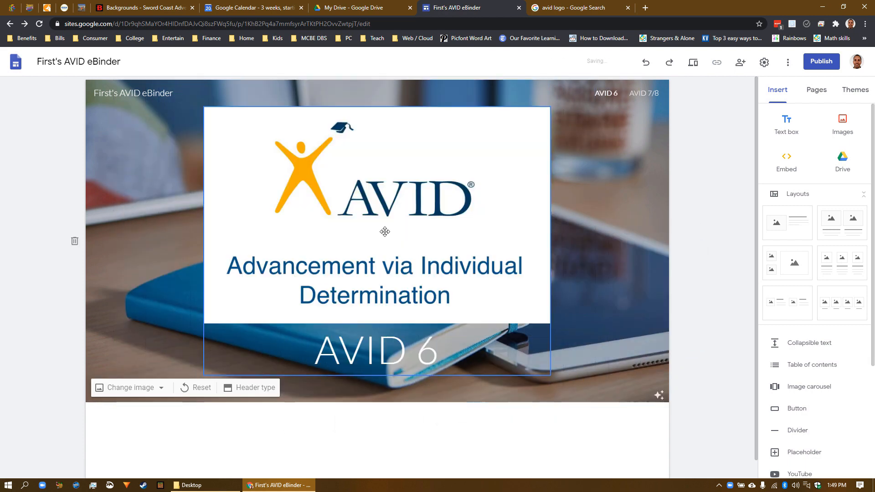
left_click(382, 330)
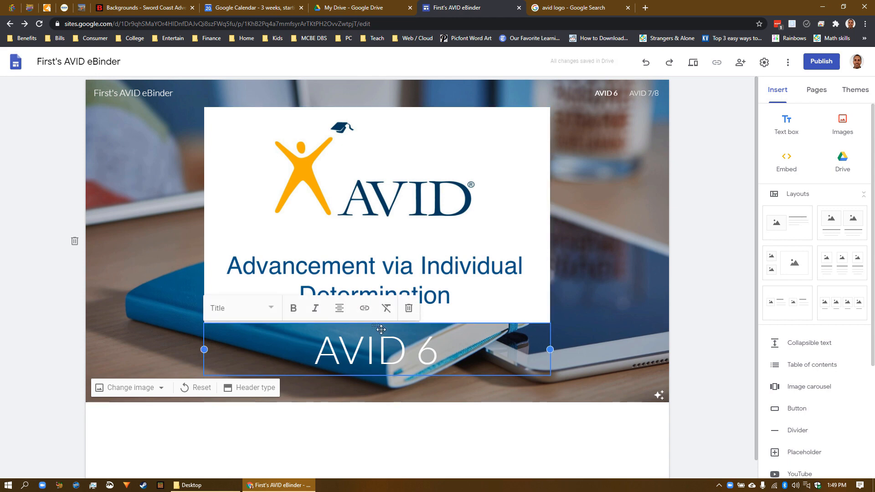
left_click_drag(382, 329, 605, 242)
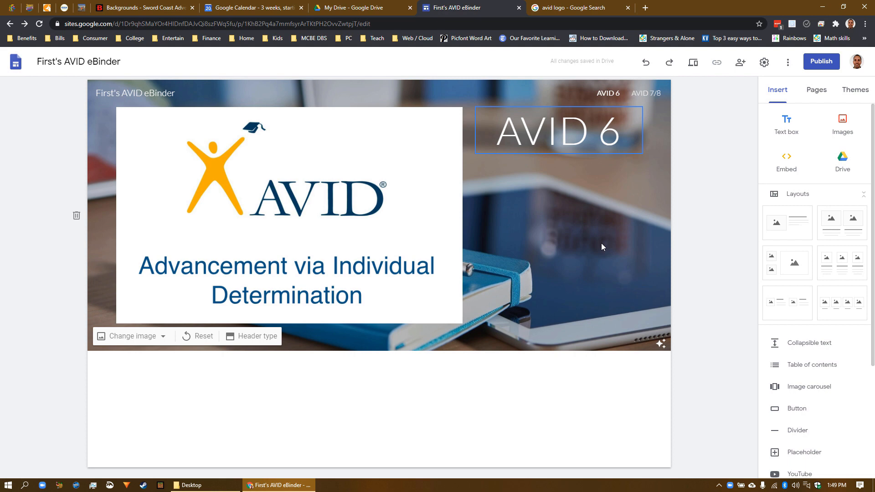
Step: Shrink the AVID logo in the header and widen its frame enough to show the full tagline
left_click(426, 151)
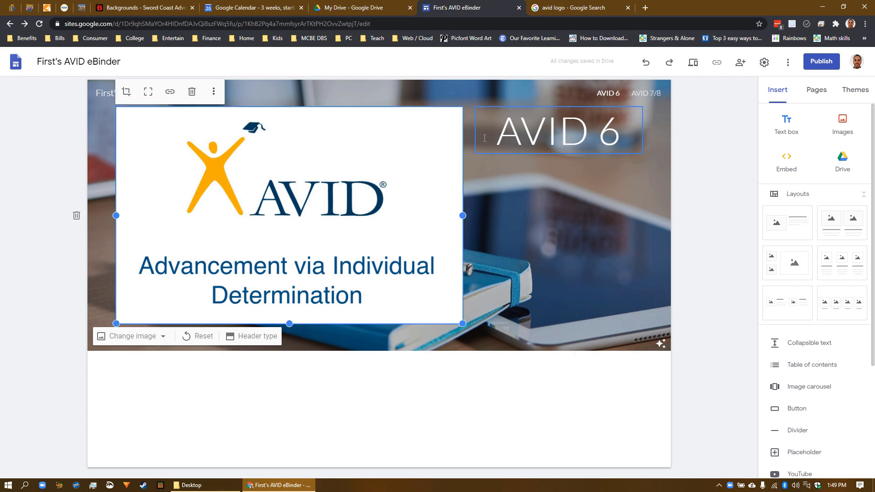
left_click(537, 138)
left_click(484, 195)
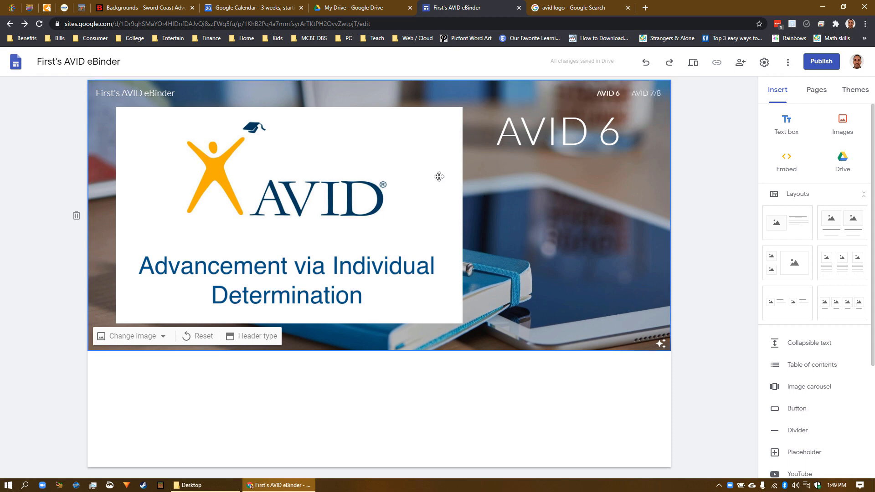
left_click(436, 207)
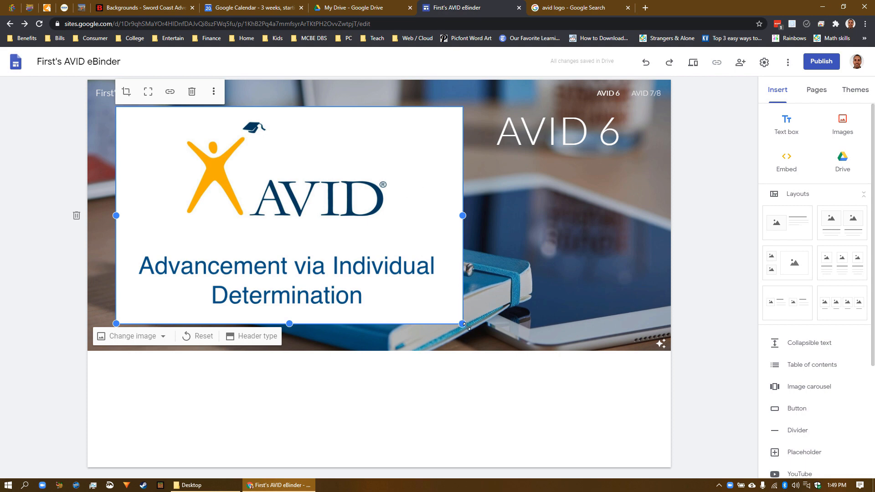
left_click_drag(463, 324, 348, 268)
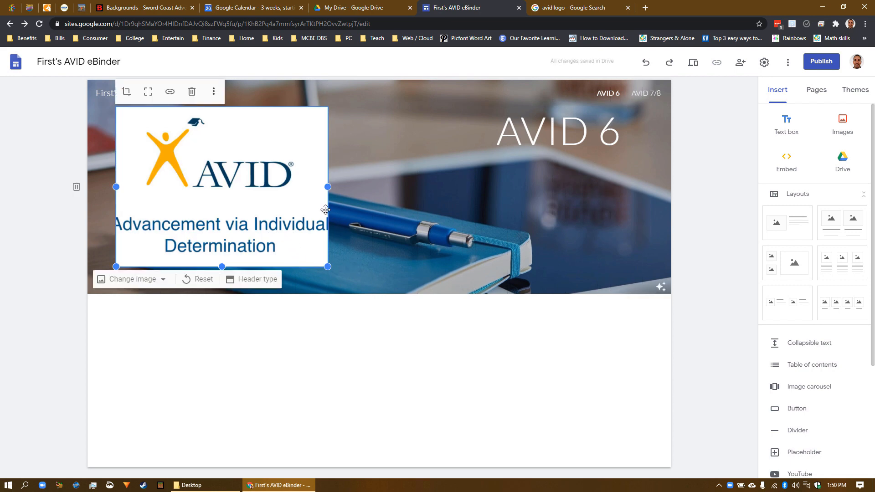
left_click_drag(333, 189, 401, 205)
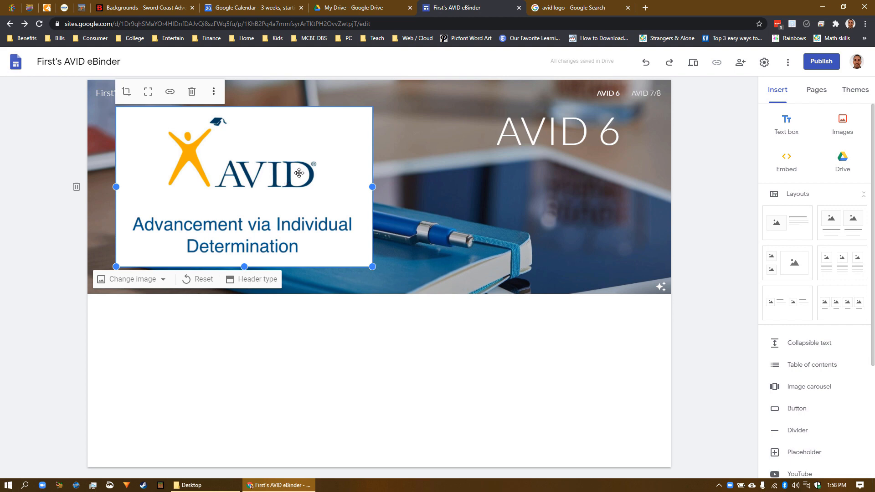
Step: Switch to the Google Images browser tab and search for "avid binder"
left_click(574, 11)
scroll(182, 91, "up", 2)
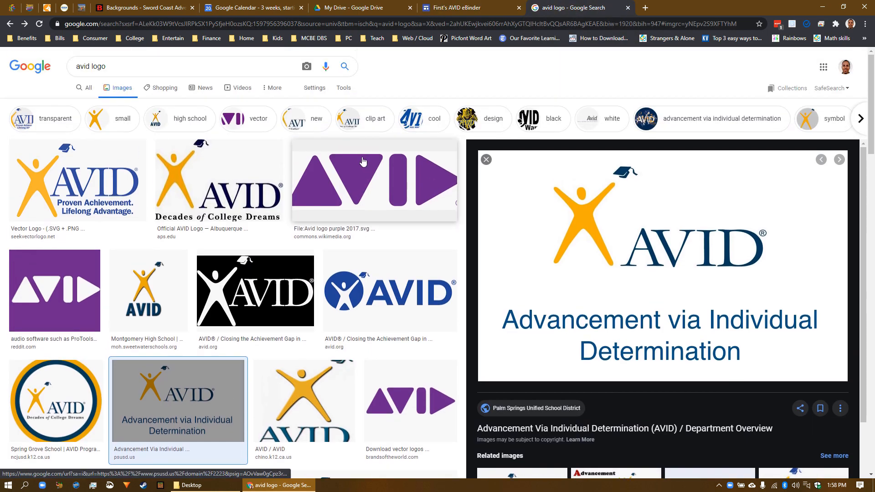
double_click(99, 69)
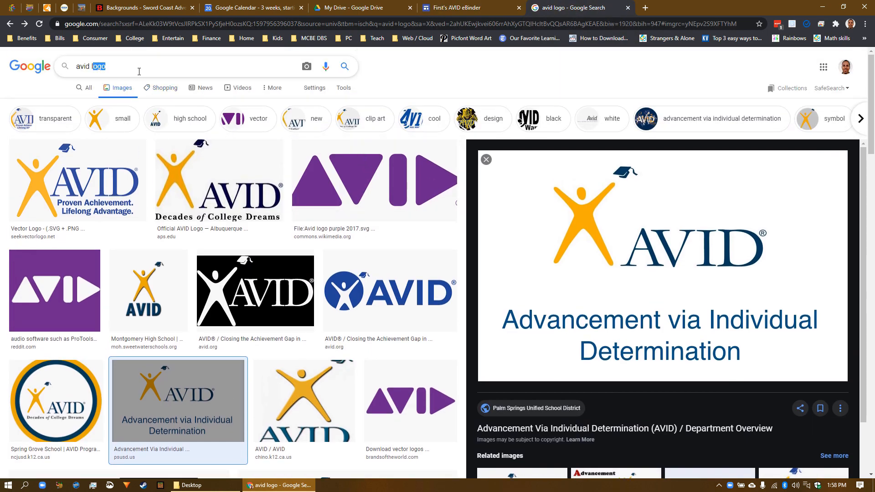
key("BackSpace")
type("binder")
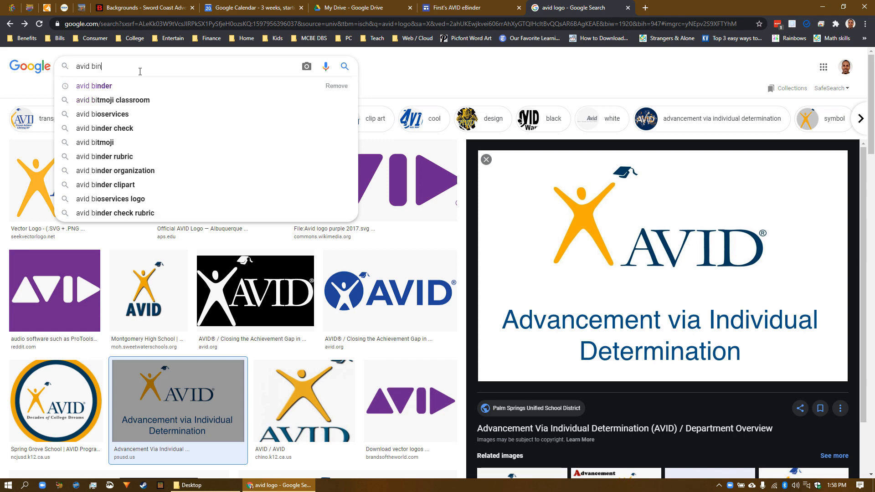
key("Return")
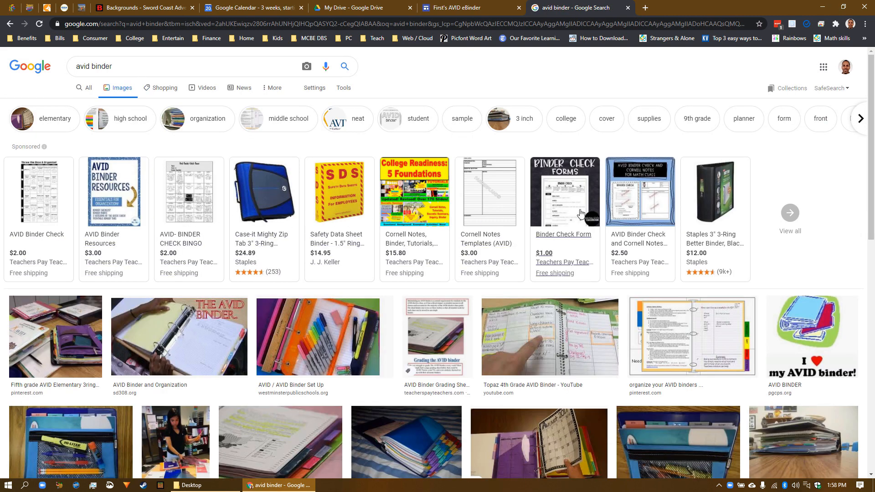
Step: Open the Mark Twain Middle School photo of a blue binder with a supply pouch and copy its image address
scroll(629, 196, "down", 3)
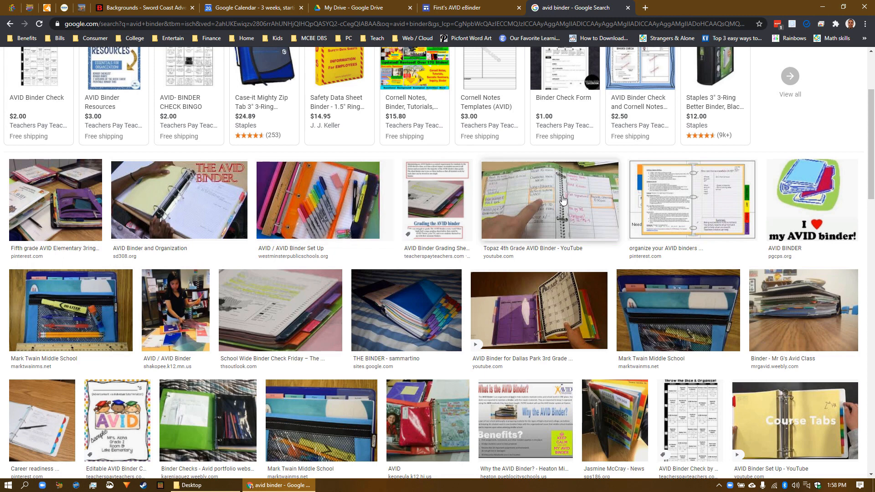
left_click(81, 309)
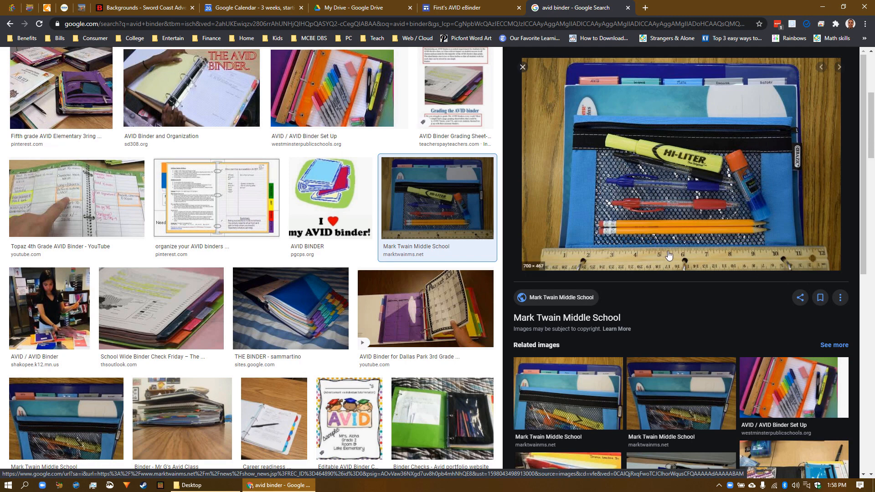
right_click(689, 145)
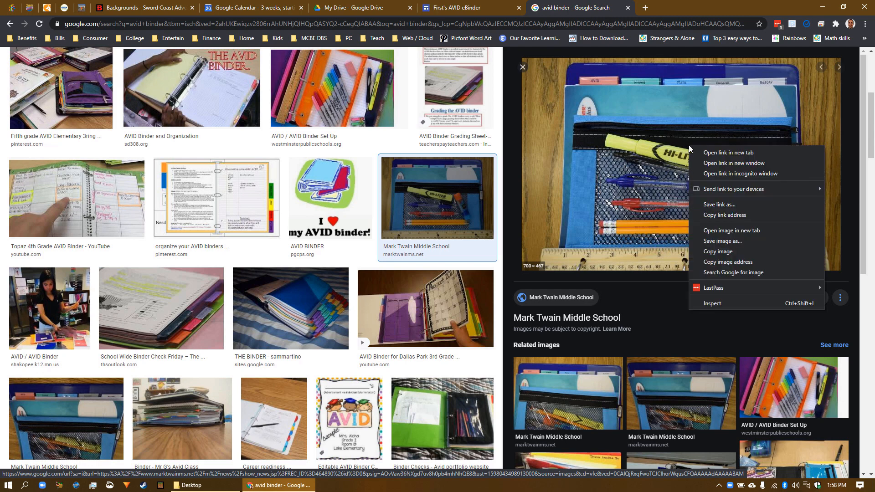
left_click(753, 263)
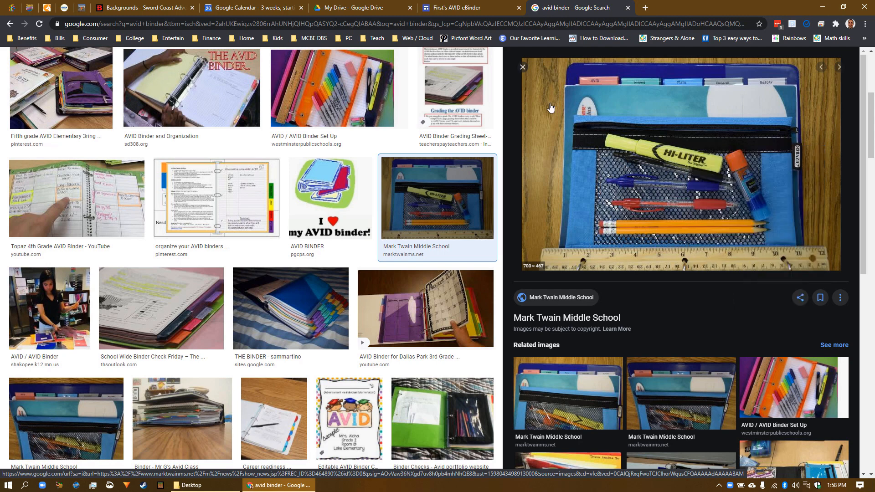
Step: Return to the site, insert the binder photo from its copied URL, and place it in the header right of the AVID 6 title
left_click(477, 8)
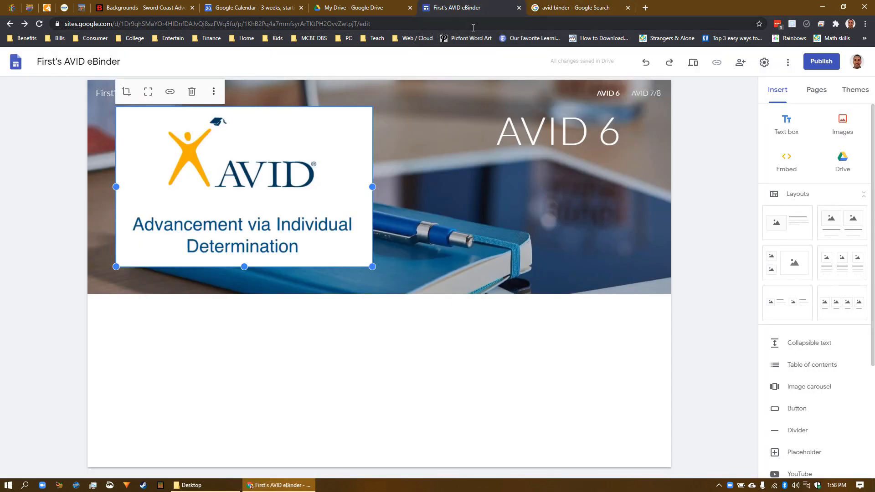
left_click(847, 126)
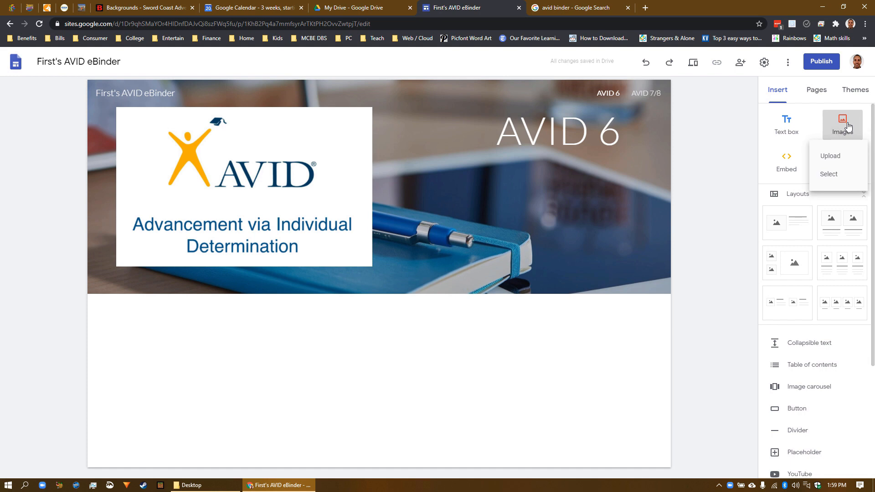
left_click(837, 178)
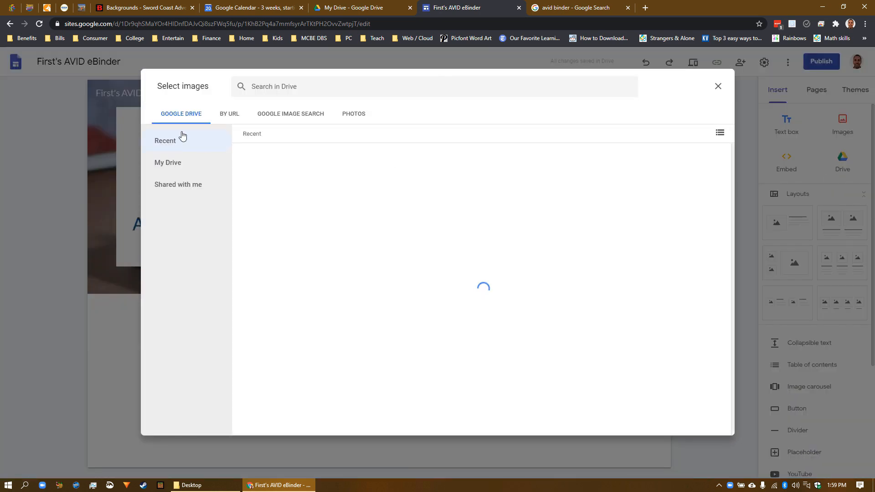
left_click(229, 114)
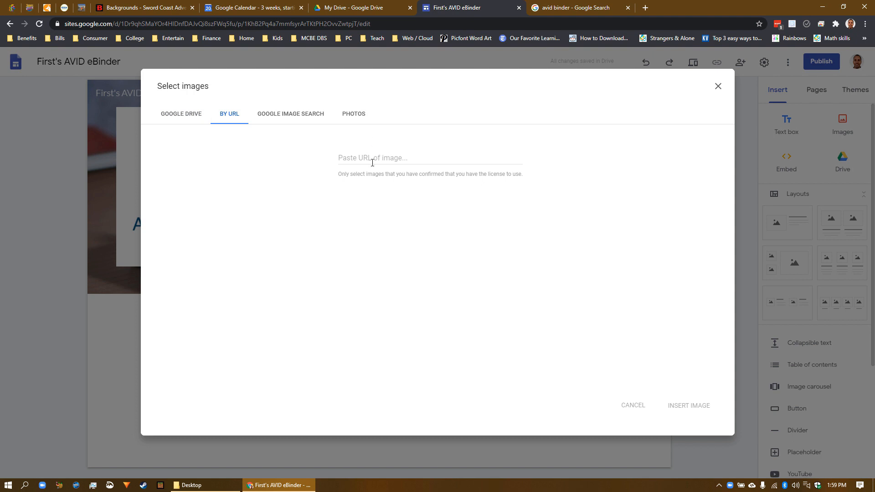
left_click(372, 163)
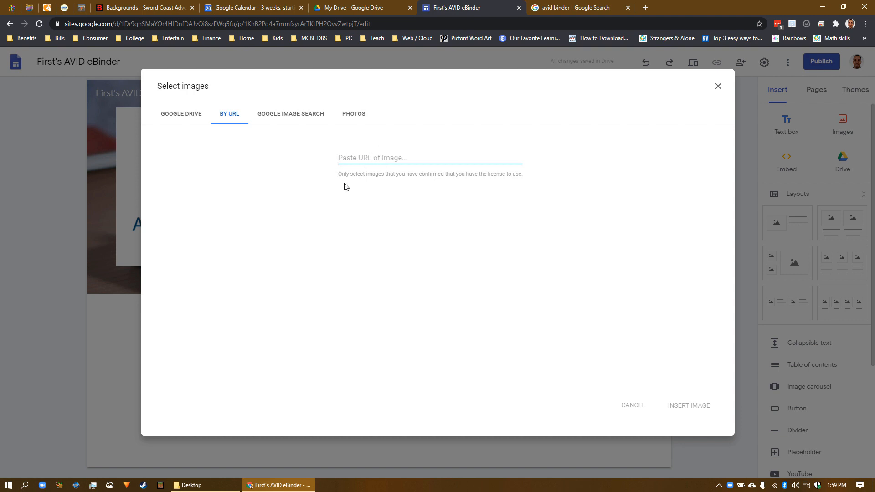
key("ctrl+v")
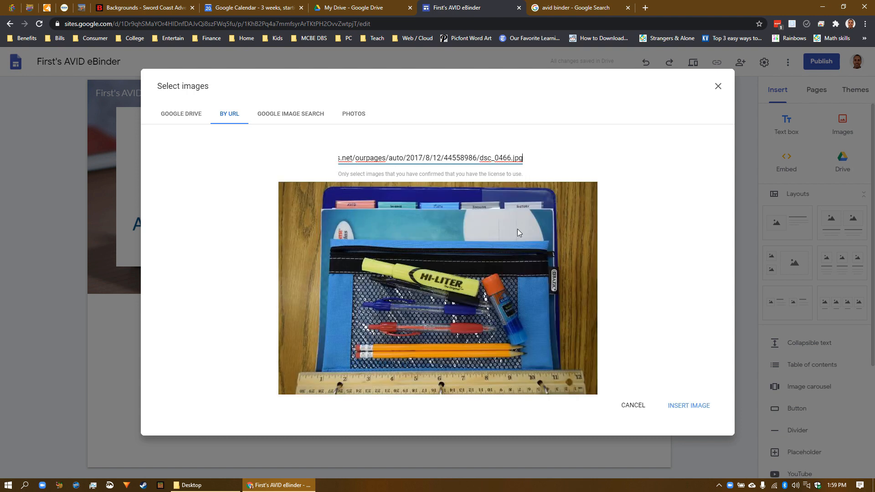
left_click(694, 411)
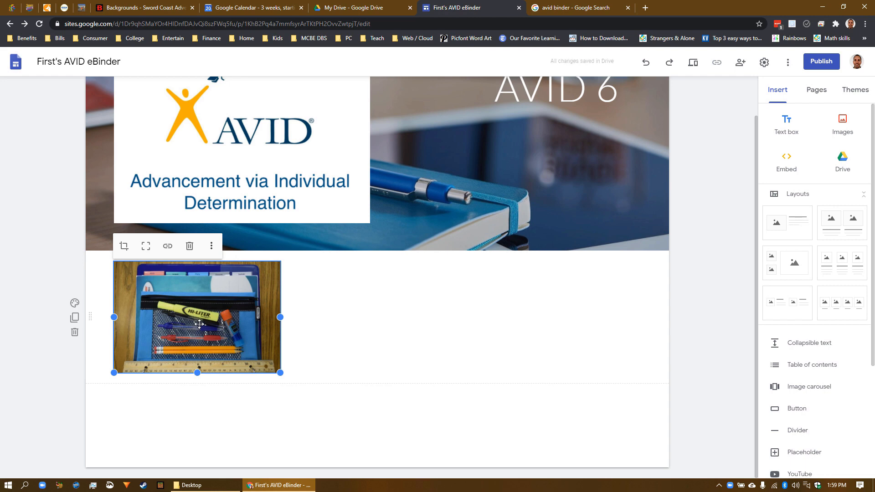
mouse_move(199, 324)
left_mouse_down()
mouse_move(374, 305)
mouse_move(518, 219)
mouse_move(598, 118)
mouse_move(644, 94)
mouse_move(639, 137)
left_mouse_up()
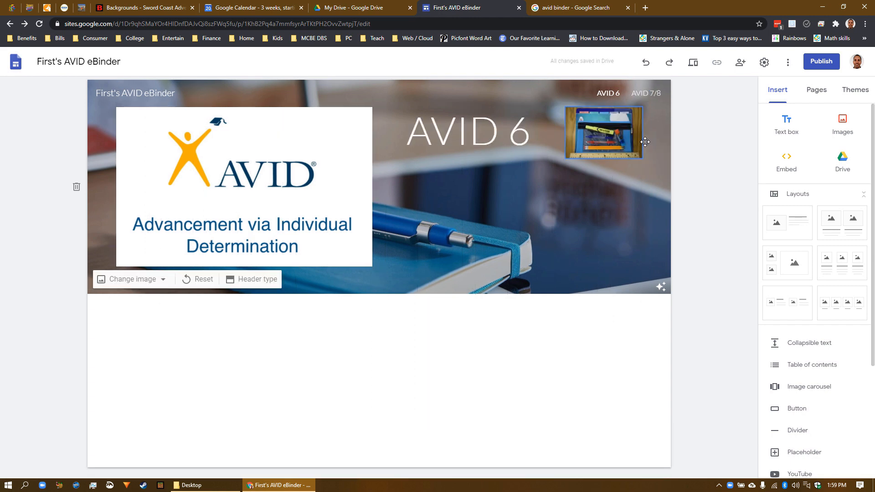
Step: Shrink the AVID logo in the header proportionally and move the AVID 6 title left, closer to the logo
left_click(370, 237)
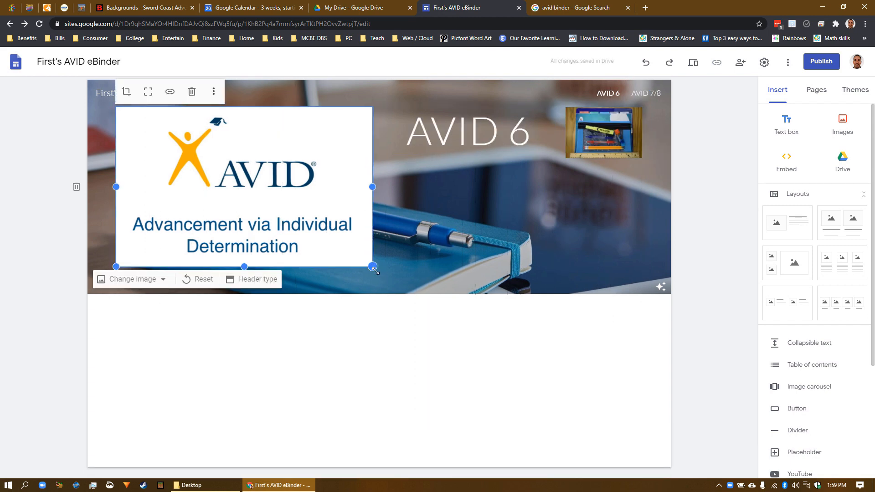
left_click_drag(374, 269, 283, 210)
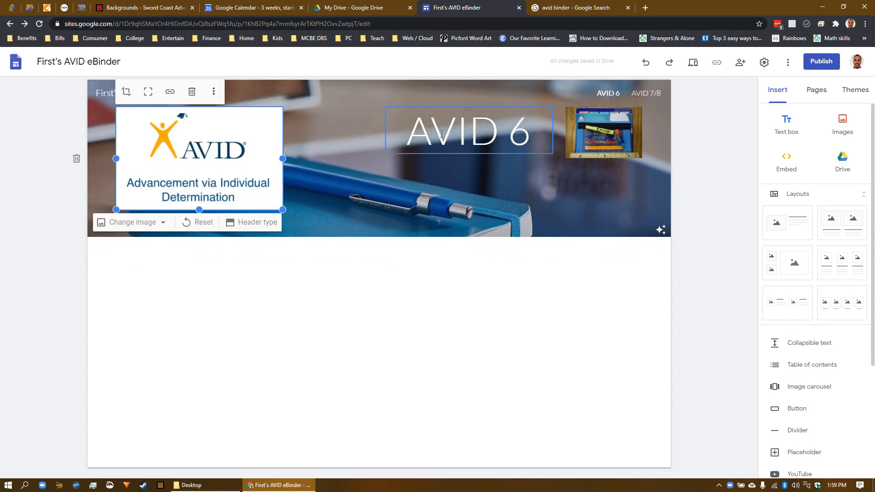
left_click_drag(469, 109, 396, 110)
Step: Enlarge the binder photo in the header toward its lower-left until it is about as wide as the AVID logo
left_click(583, 152)
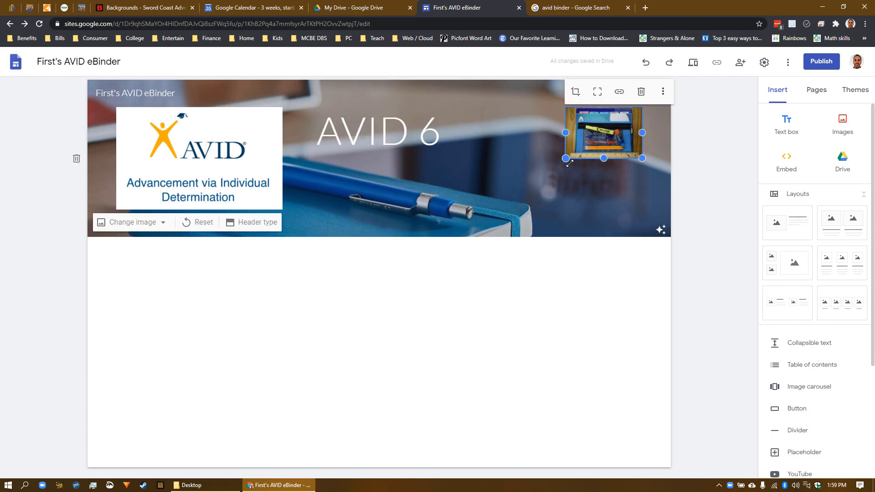
mouse_move(569, 162)
left_mouse_down()
mouse_move(492, 213)
mouse_move(485, 228)
left_mouse_up()
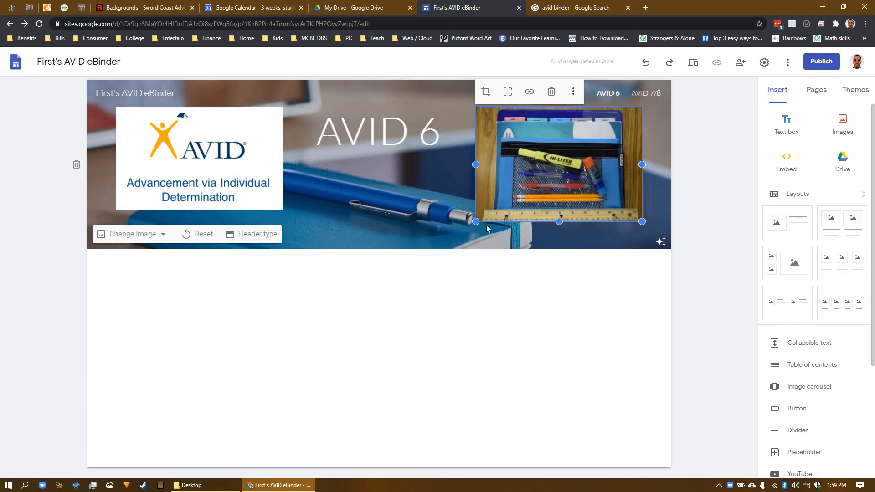
left_click(422, 289)
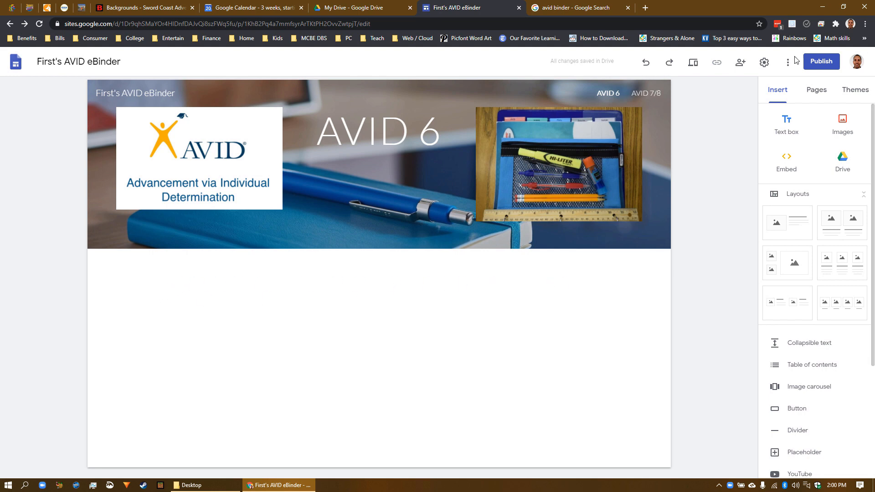
Step: Add a text box below the header in Title style reading "Purpose"
left_click(789, 124)
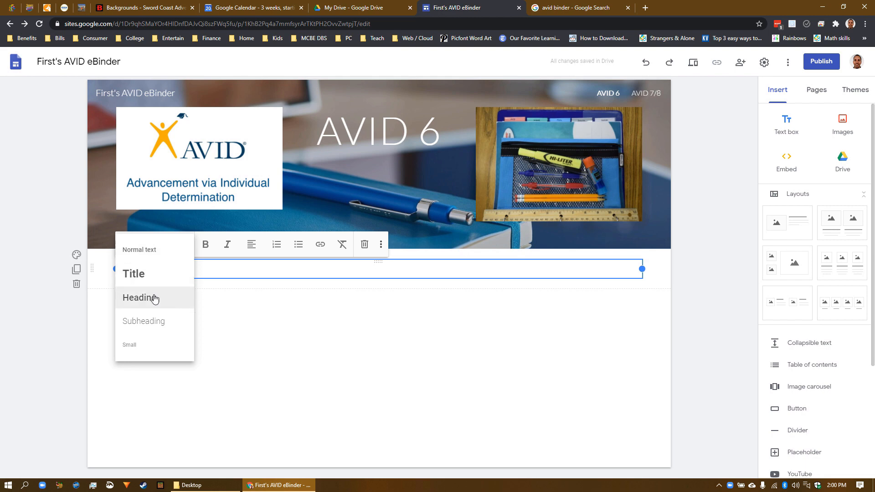
left_click(147, 276)
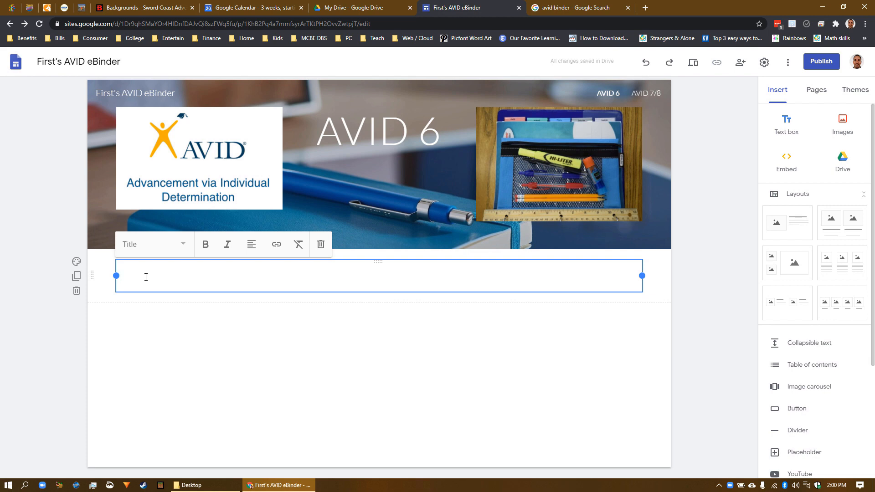
type("Purpose")
left_click(181, 326)
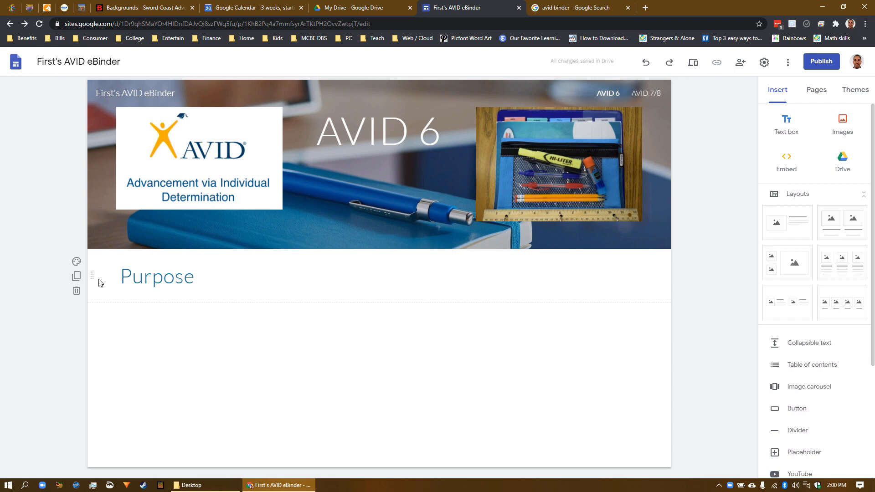
Step: Add a normal text box within the Purpose section, below its title, reading "The purposes of my AVID eBinder are to:"
left_click(786, 124)
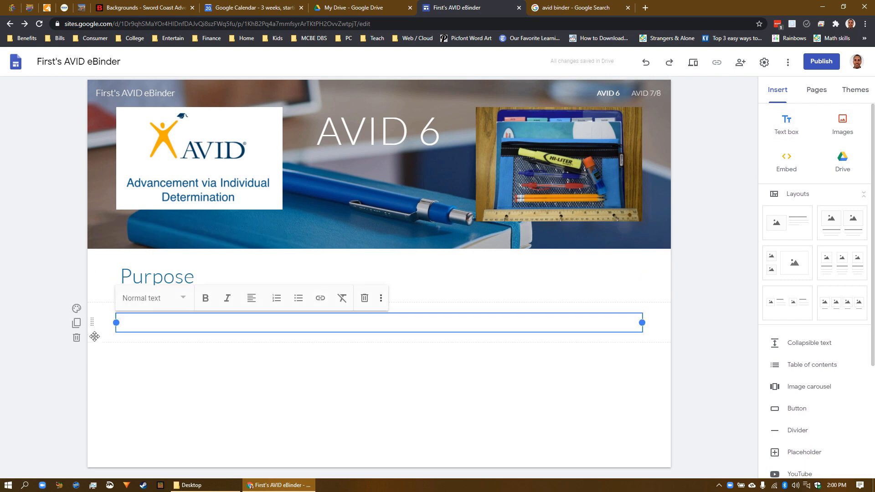
left_click(76, 338)
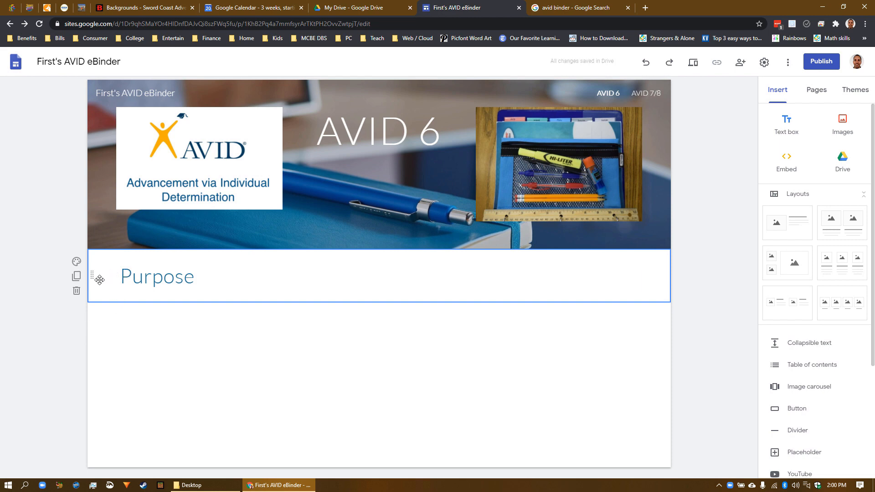
double_click(99, 279)
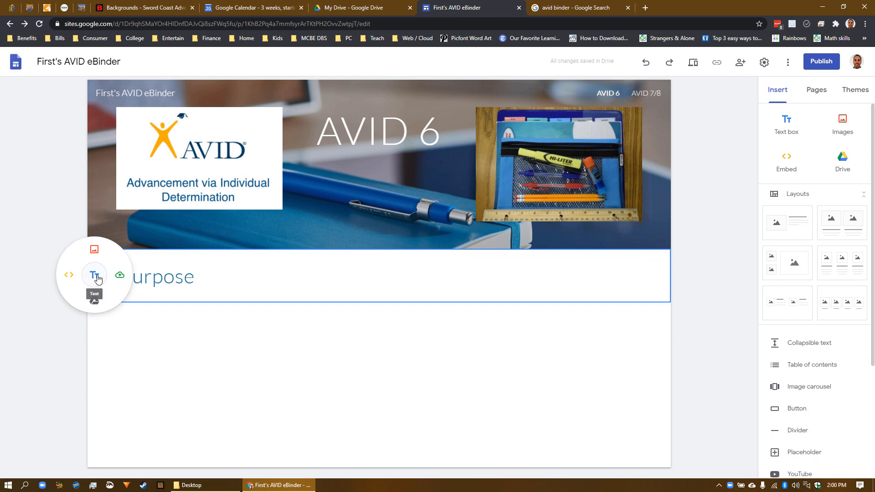
left_click(97, 277)
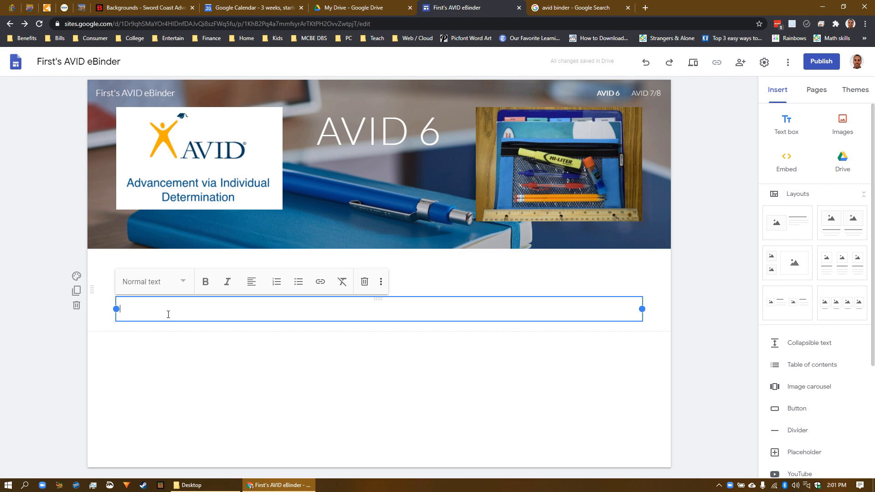
type("The purposes of my AVID eBinder are to:")
Step: Start a bulleted list below the introduction with "organize myself and share my AVID experience using 21st century tools and skills"
key("Return")
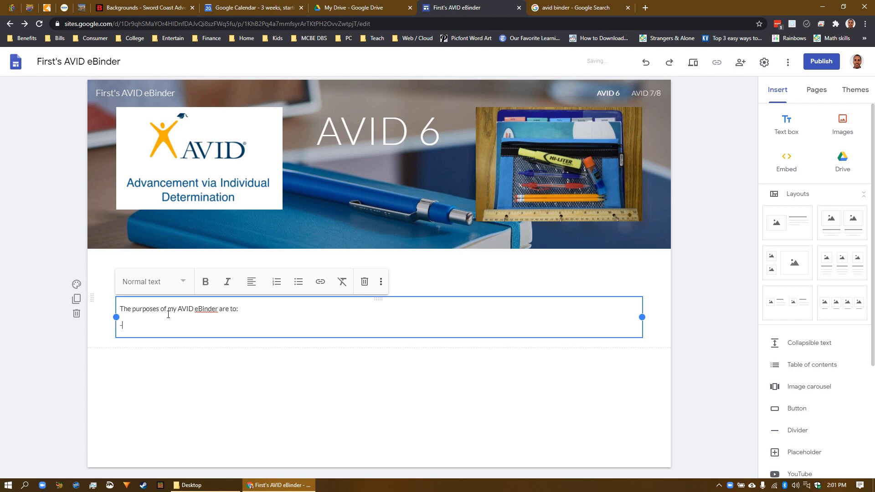
key("ctrl+shift+8")
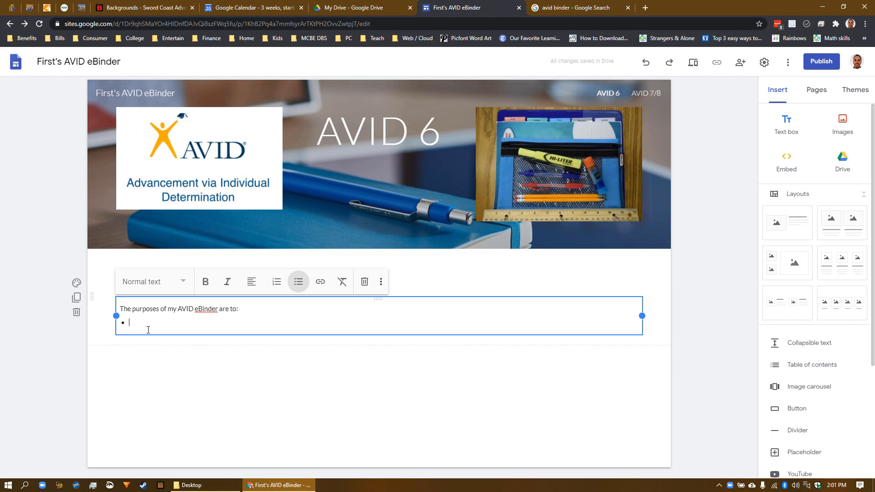
type("organize myself and share my AVID experience")
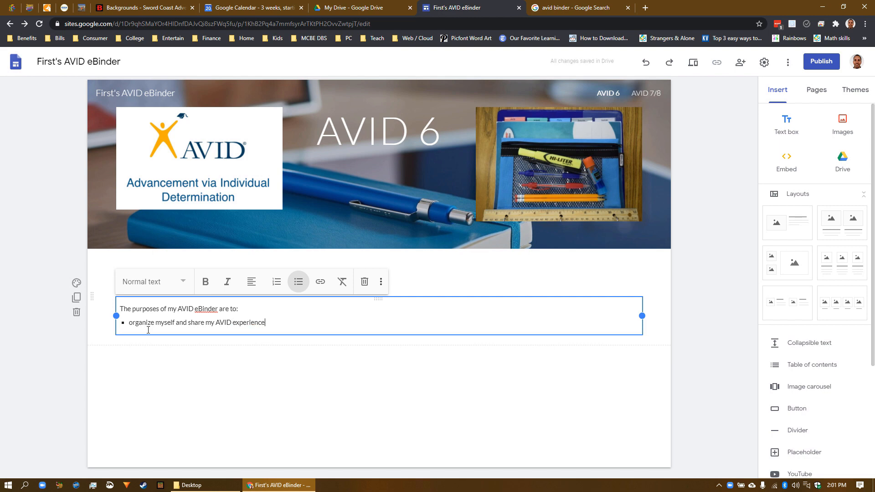
type(" using 21st century tools and skills")
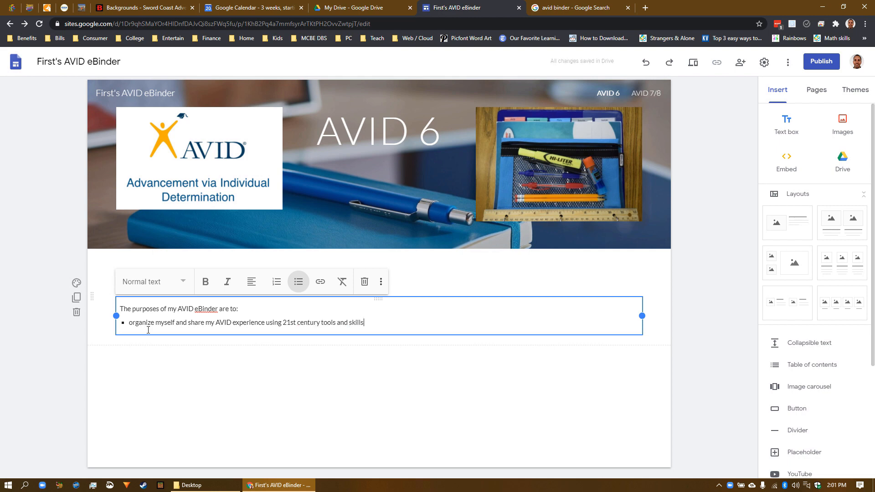
Step: Add a second bullet reading "collect my work and resources, also known as "learning artifacts""
key("Return")
type("col")
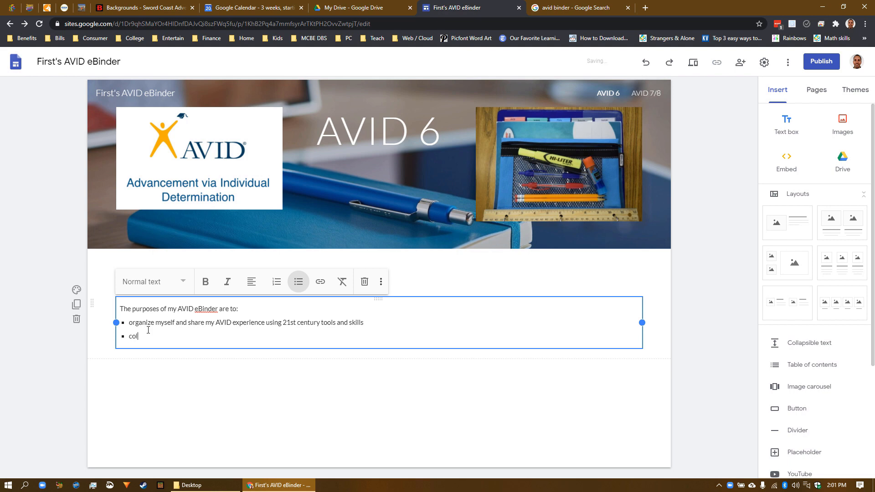
type("lect my work and resources, also known as \"learning artifacts\"")
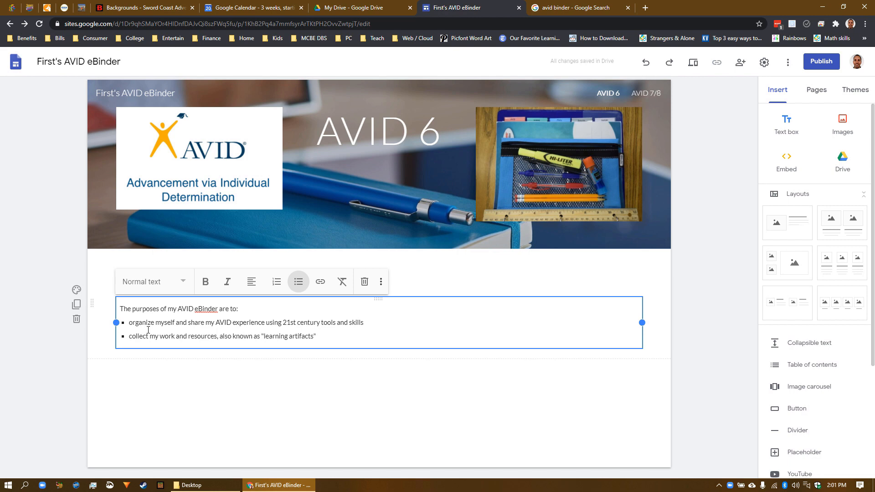
Step: Add a third bullet: "access my artifacts to study and recall what I have learned in order to reduce the effects of the "forgetting curve""
key("Return")
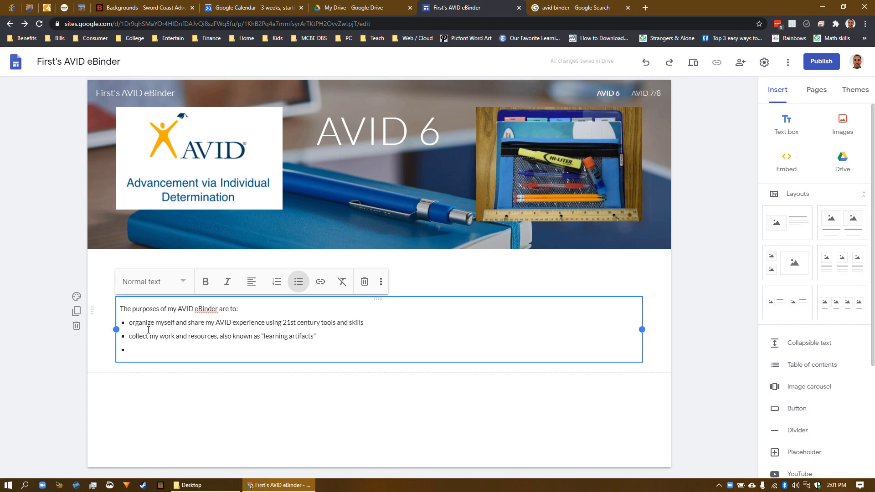
type("access my artifacts to study and reca")
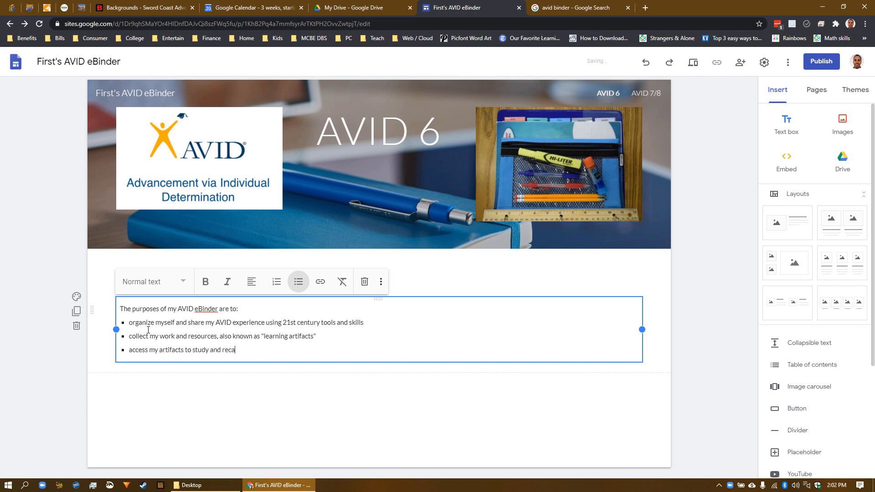
type("ll what I ahve learned in order to reduce the ")
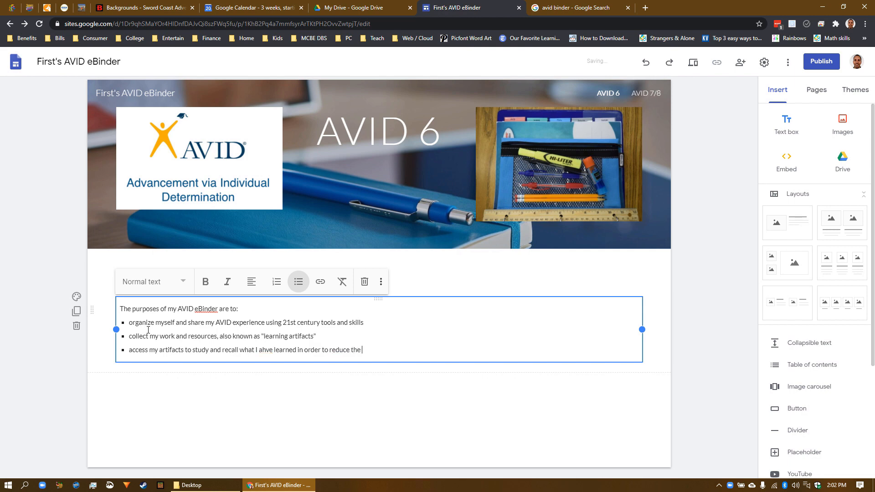
type("effects of the \"forgetting curve\"")
right_click(267, 352)
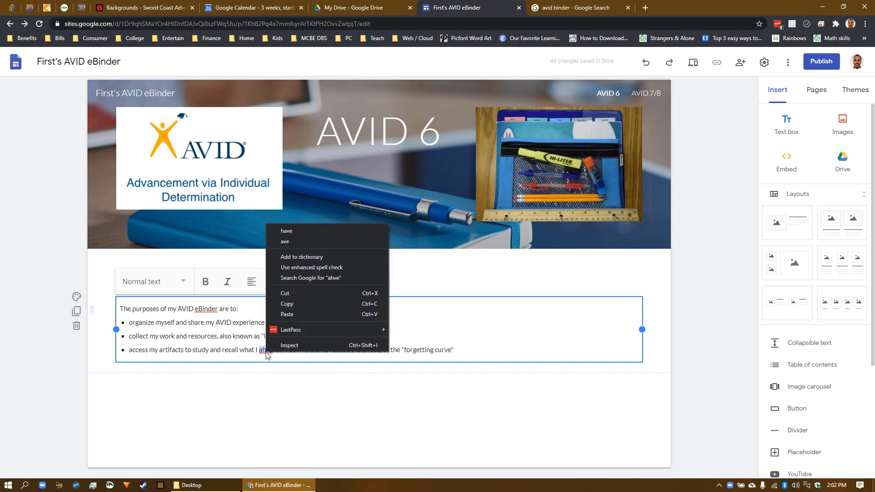
left_click(294, 230)
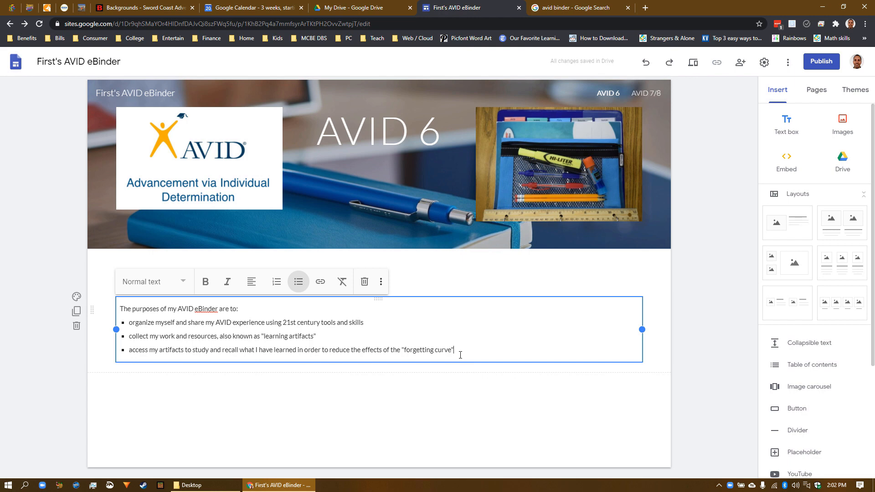
Step: Add a fourth bullet: "reflect on what I am learning, why I am learning these ideas and methods, and how I am learning them"
key("Return")
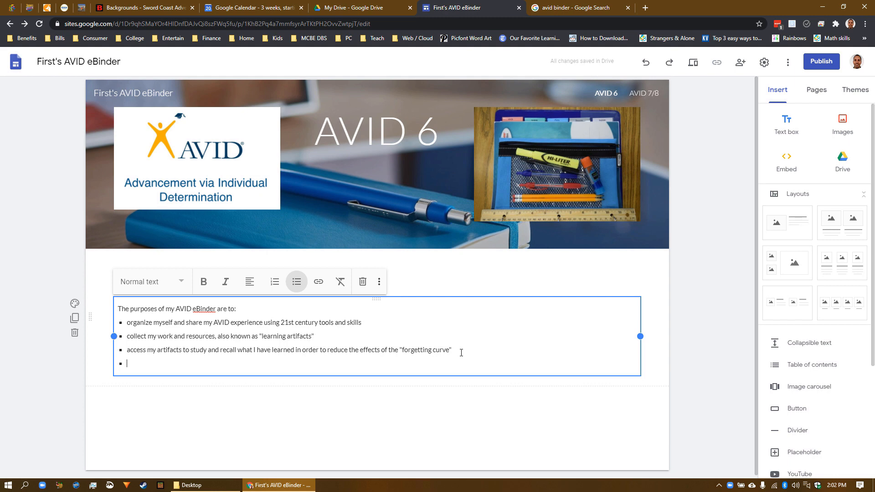
type("reflect on what I am learning, ")
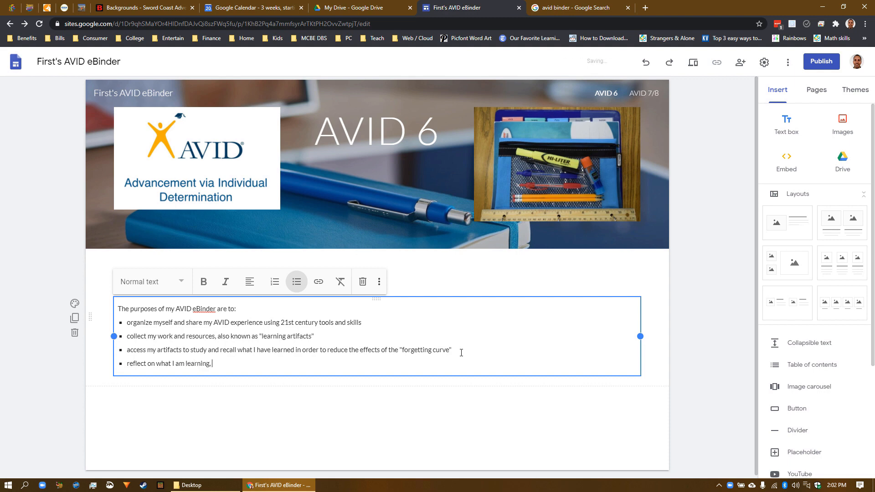
type("why a")
type("l")
type("I am learn")
type("ing thee")
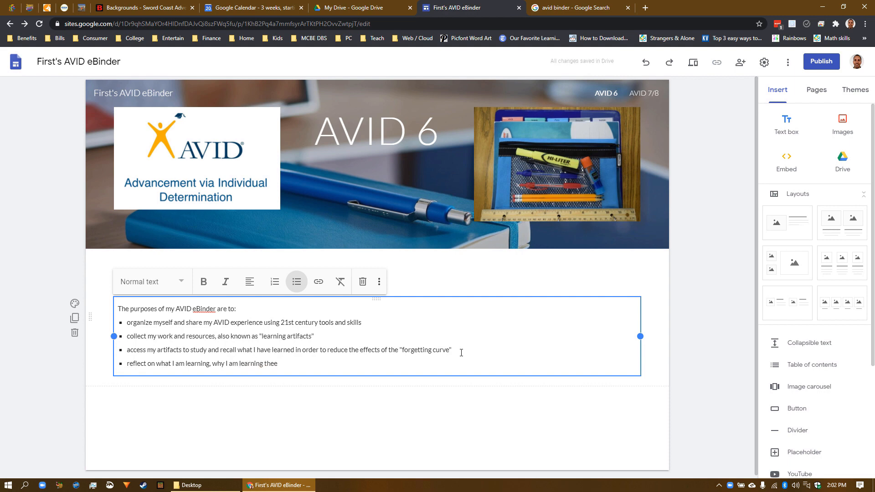
key("BackSpace")
type("se ideas and methods, and how I")
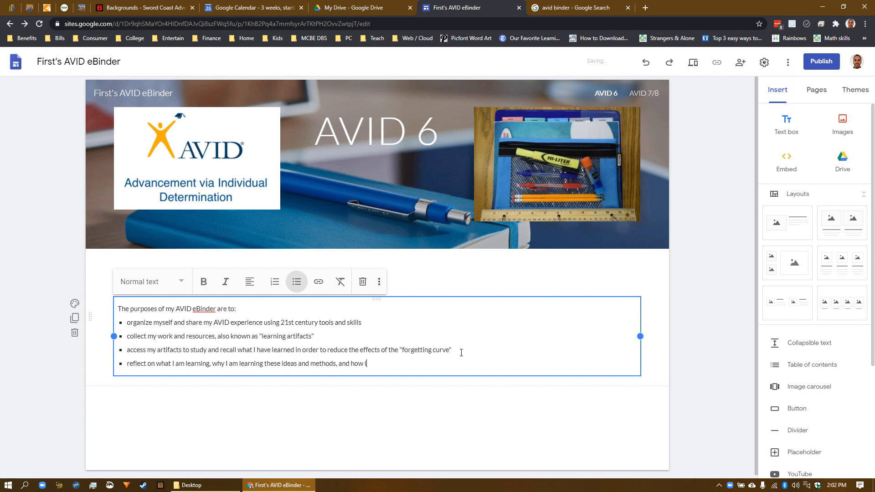
type(" am learning them")
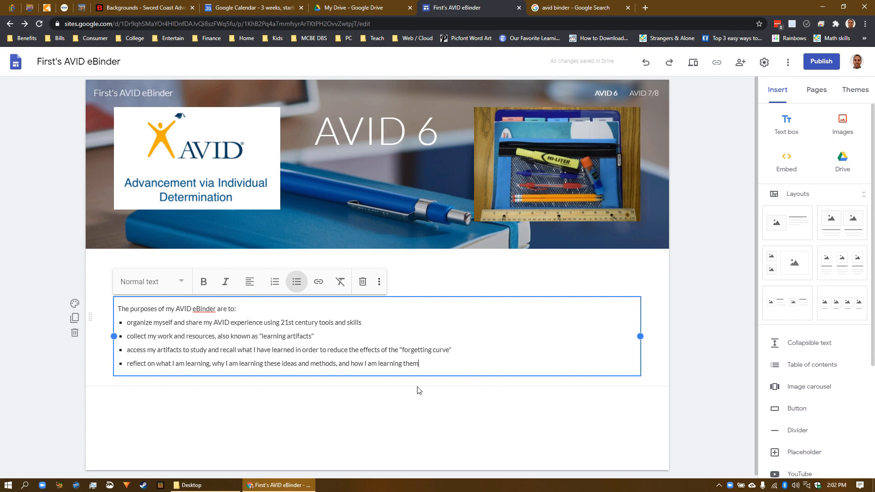
left_click(382, 283)
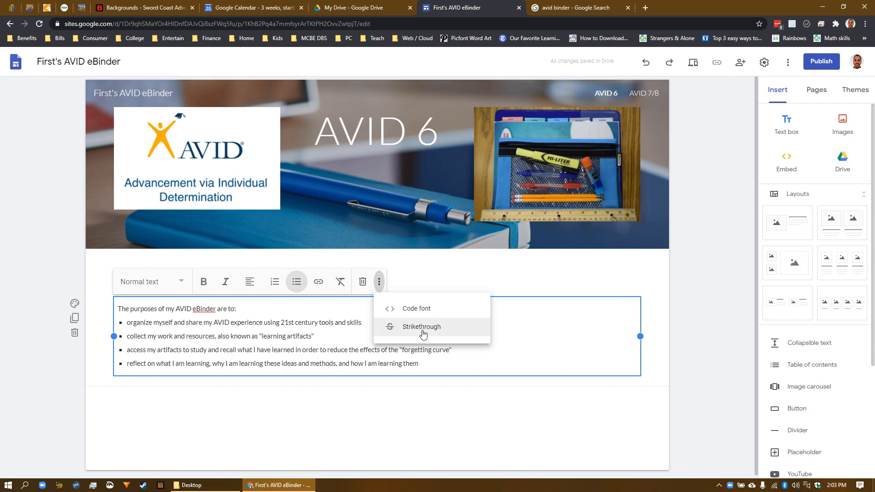
left_click(101, 332)
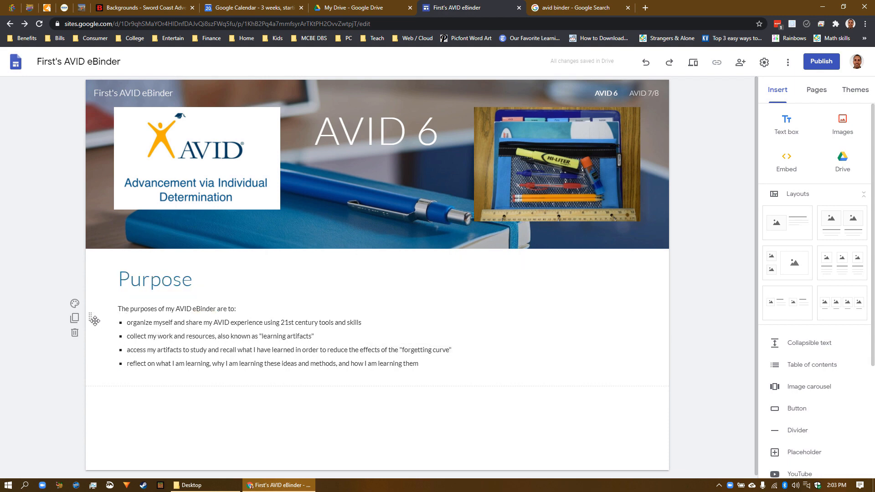
left_click(75, 306)
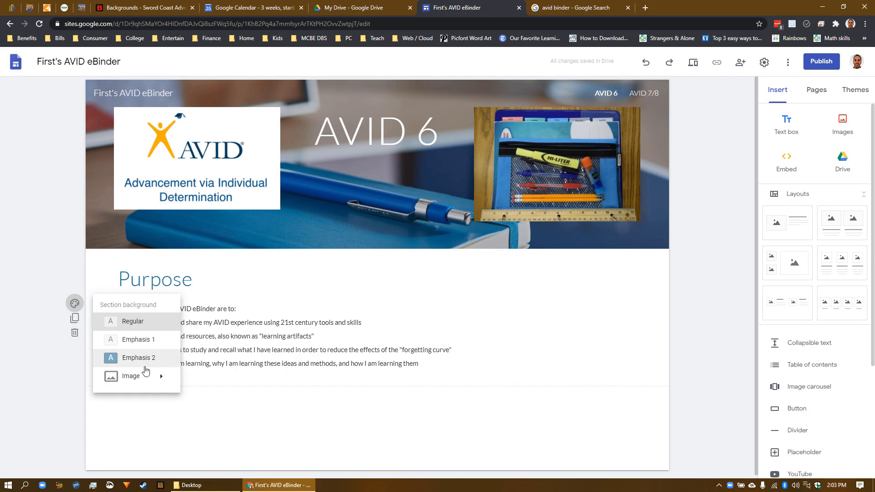
mouse_move(160, 382)
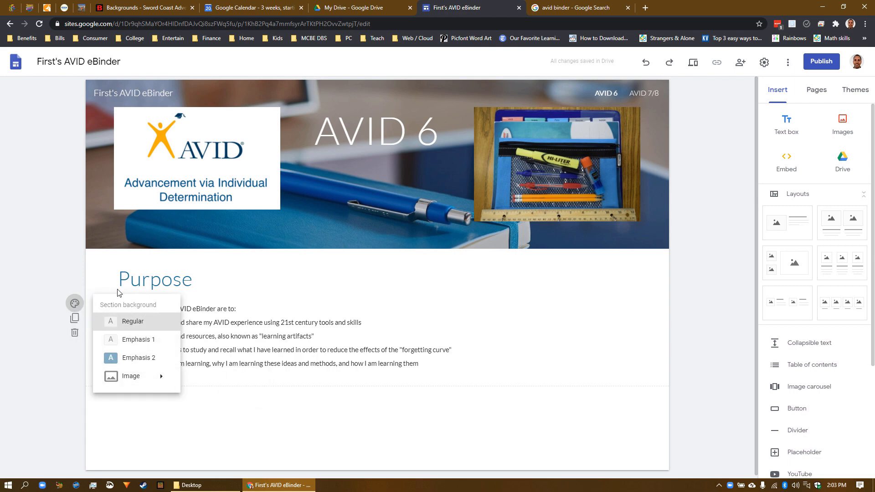
left_click(99, 283)
right_click(131, 275)
left_click(96, 273)
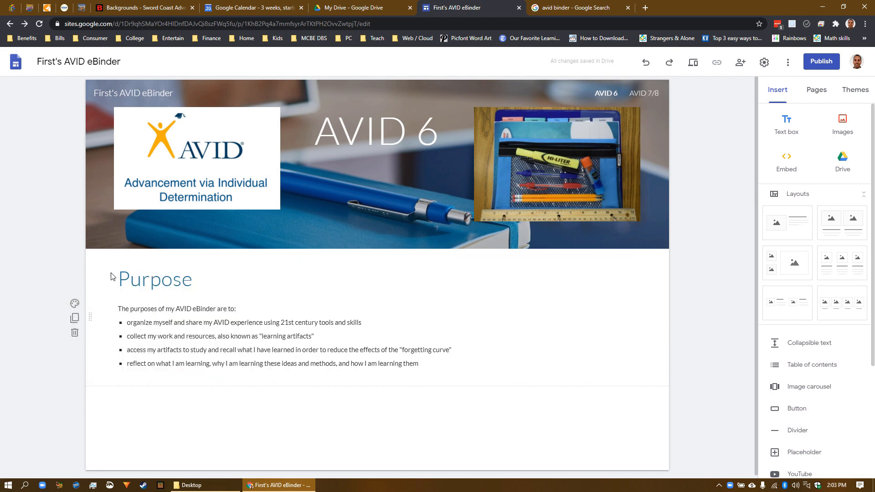
left_click(131, 279)
left_click(99, 328)
left_click(101, 320)
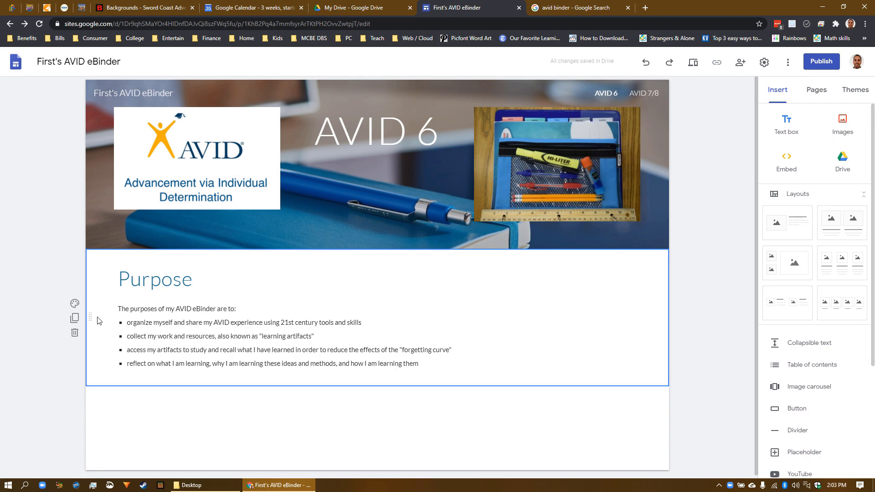
mouse_move(98, 323)
left_mouse_down()
mouse_move(102, 349)
mouse_move(109, 344)
mouse_move(101, 330)
left_mouse_up()
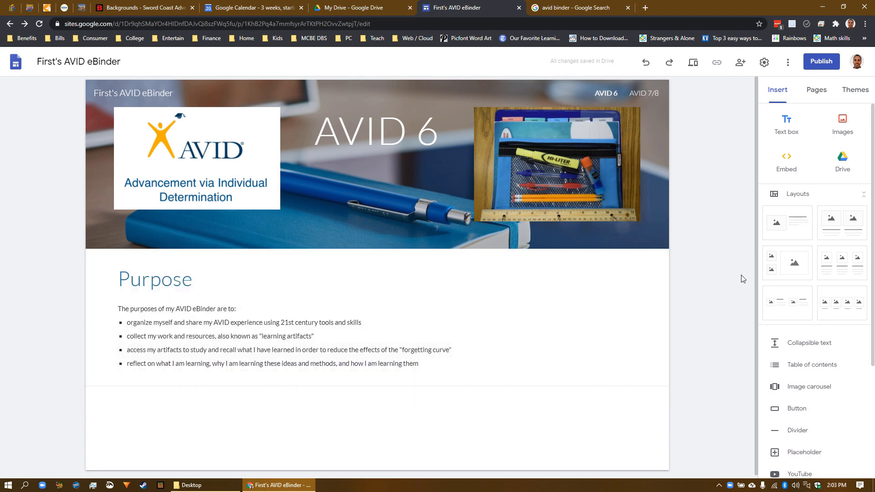
Step: Insert two empty collapsible text blocks below the Purpose section
left_click(821, 348)
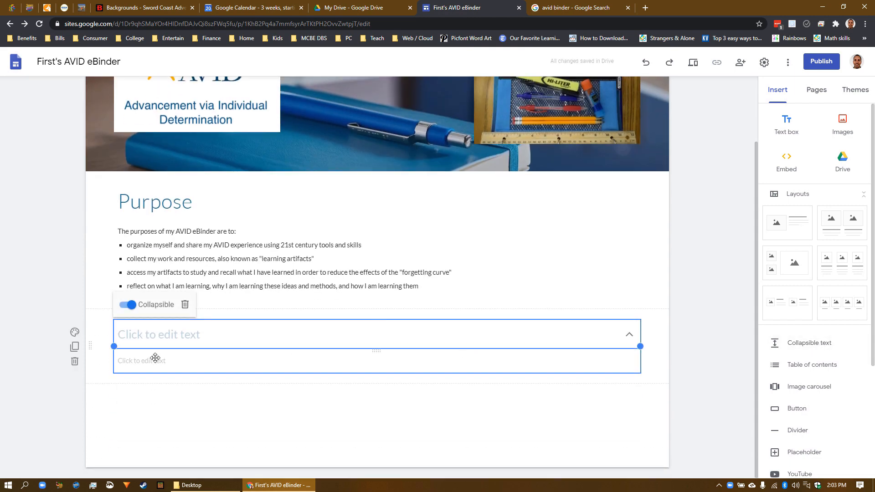
scroll(254, 345, "up", 2)
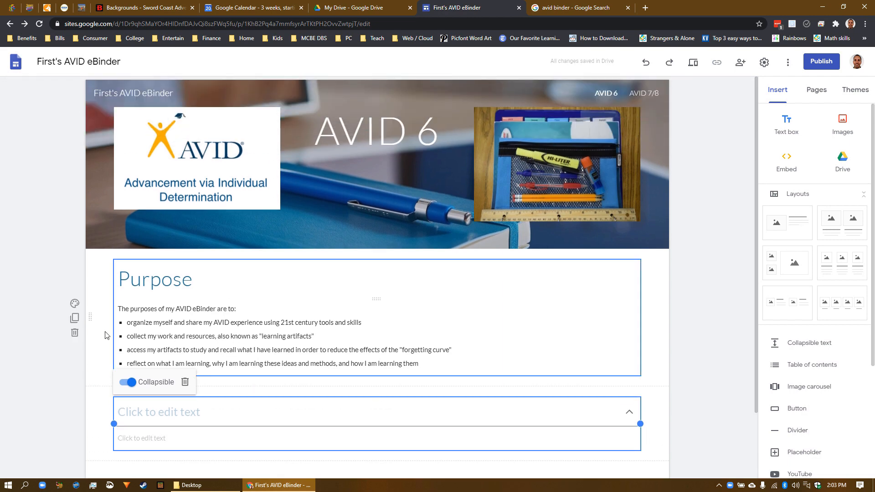
left_click(176, 288)
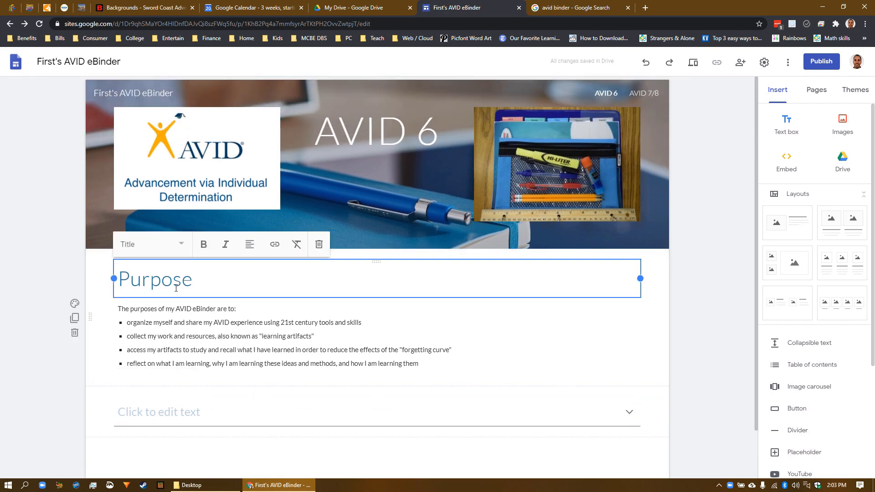
left_click(236, 336)
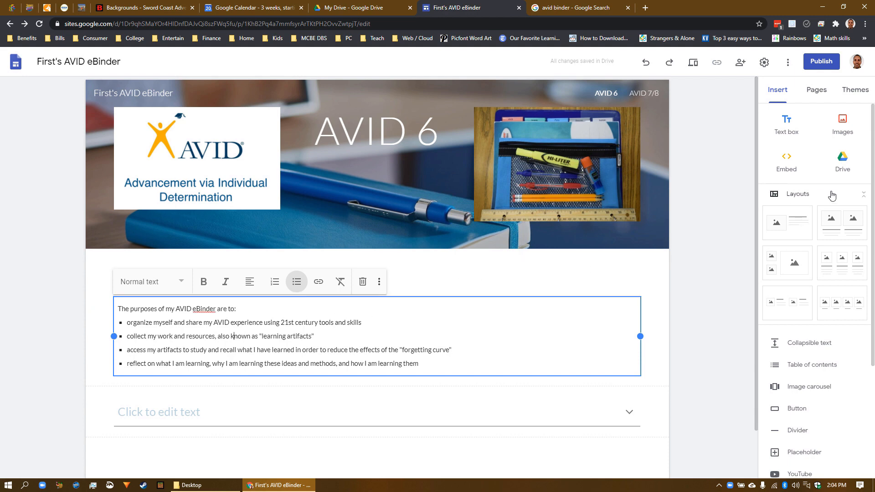
left_click(436, 282)
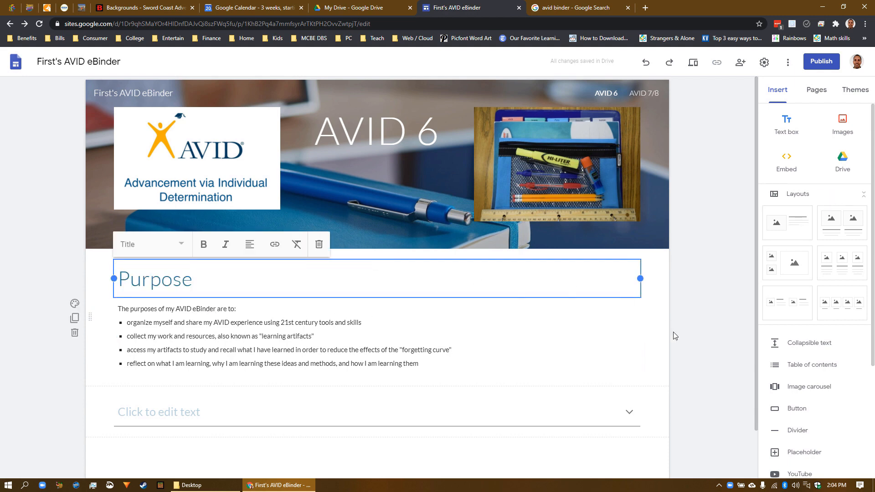
left_click(825, 349)
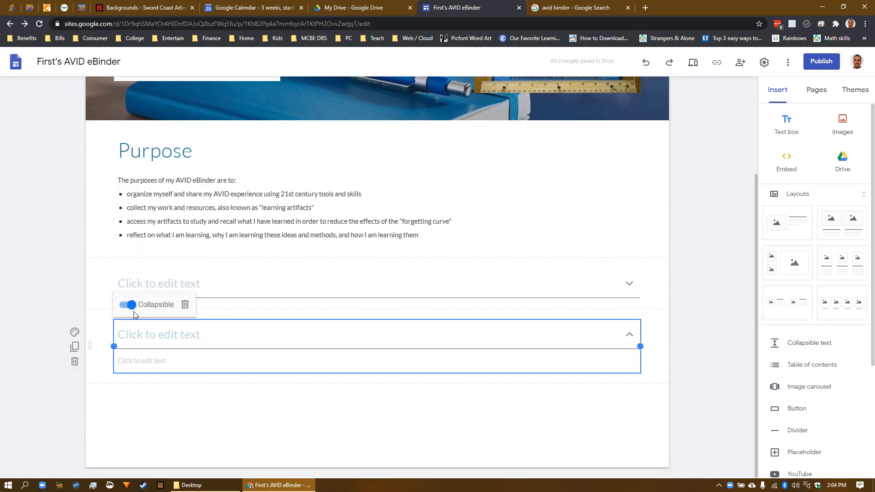
Step: Select the group holding the Purpose heading and its bulleted text, and turn on its Collapsible option
left_click(164, 171)
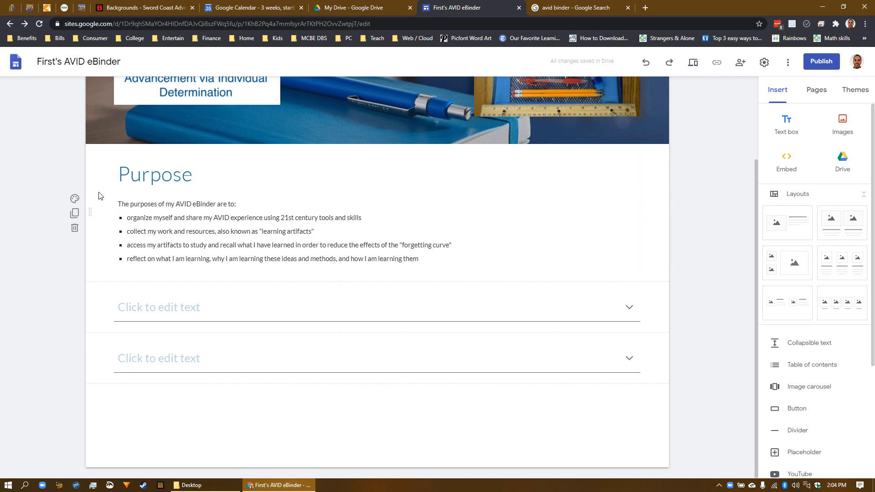
left_click(154, 188)
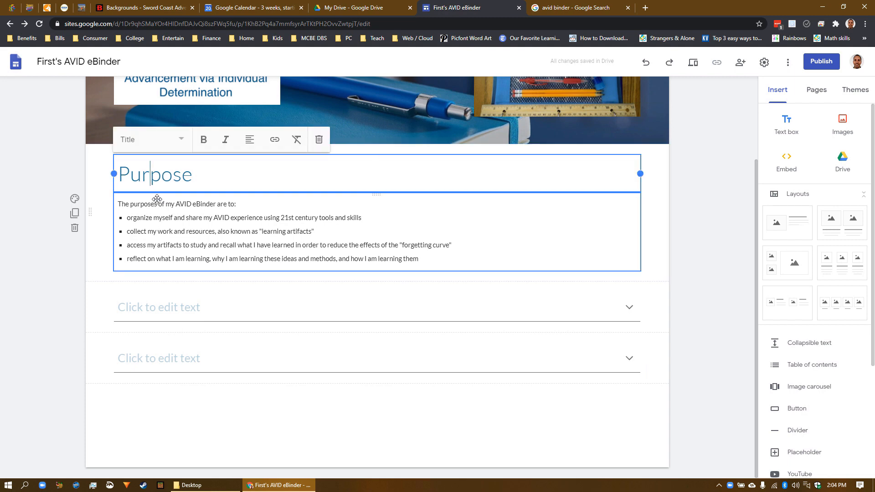
left_click(157, 199)
left_click(136, 221)
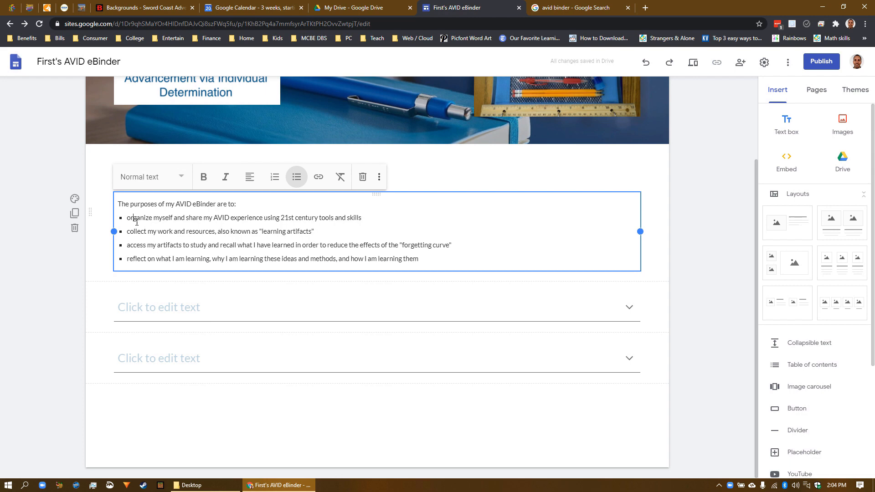
left_click(137, 198)
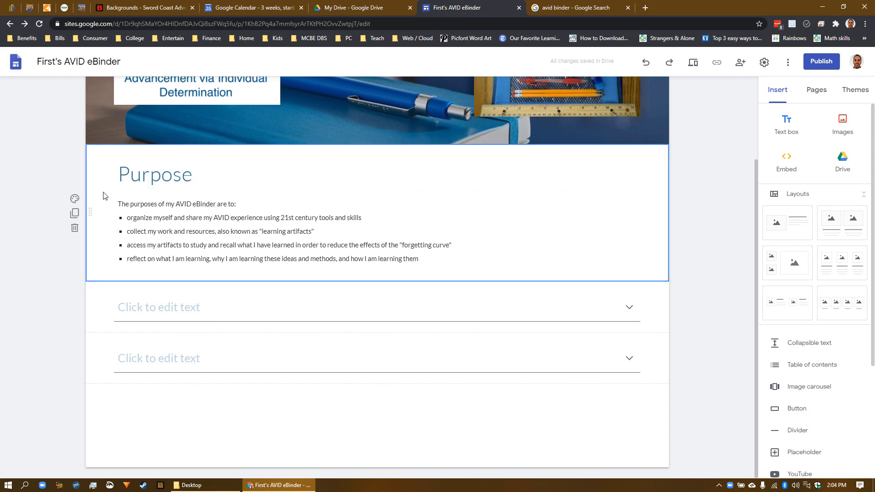
left_click(142, 198)
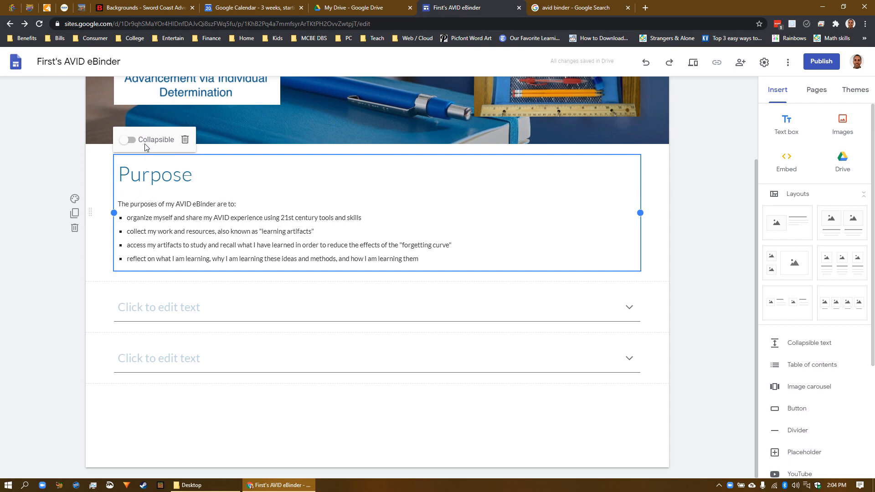
left_click(155, 181)
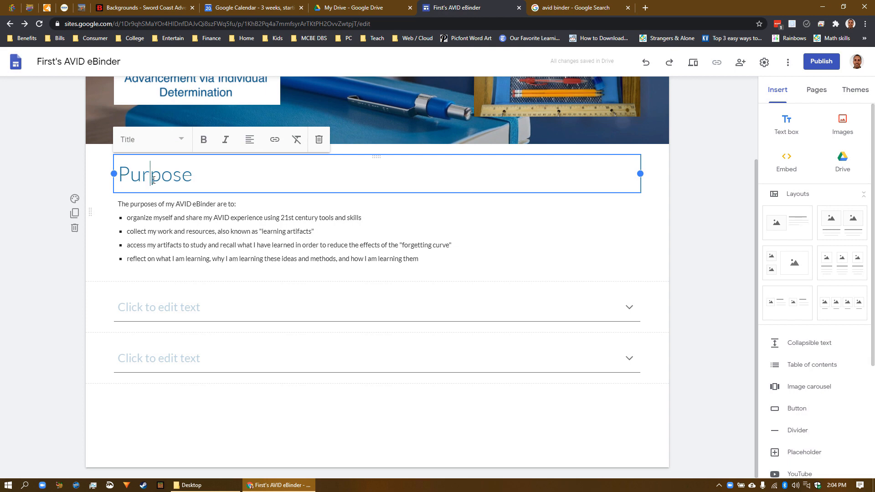
scroll(153, 182, "up", 2)
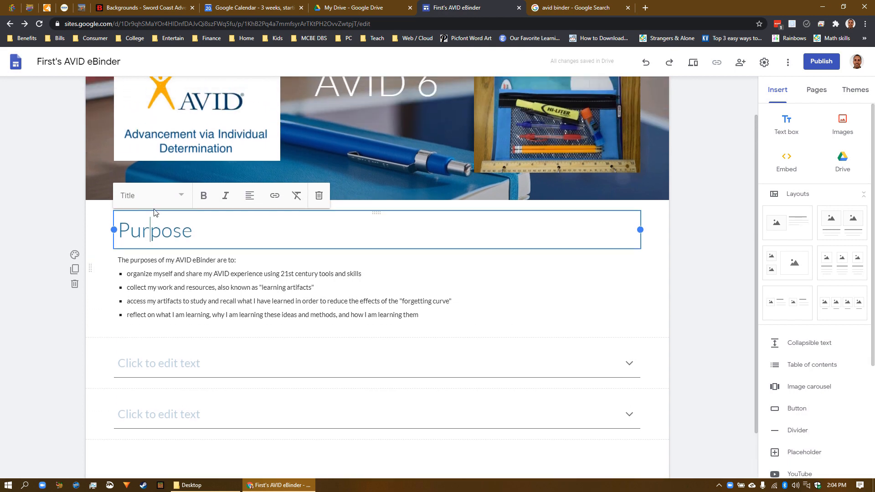
left_click(154, 309)
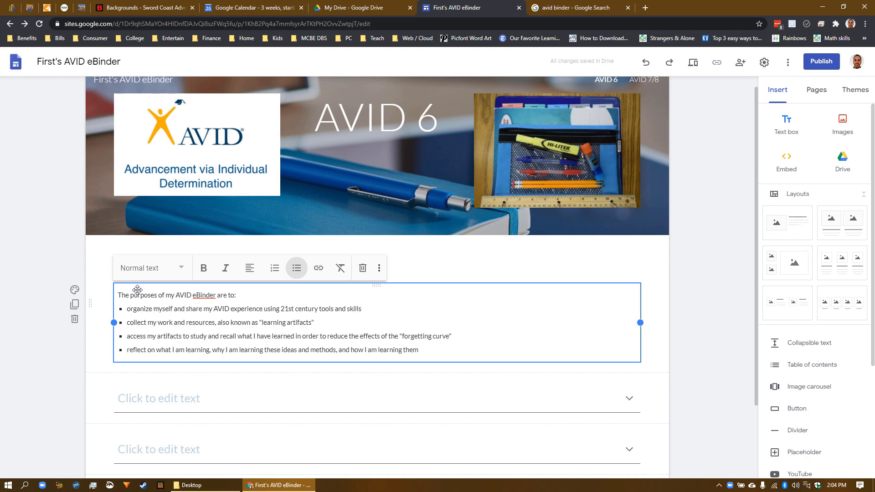
left_click(416, 285)
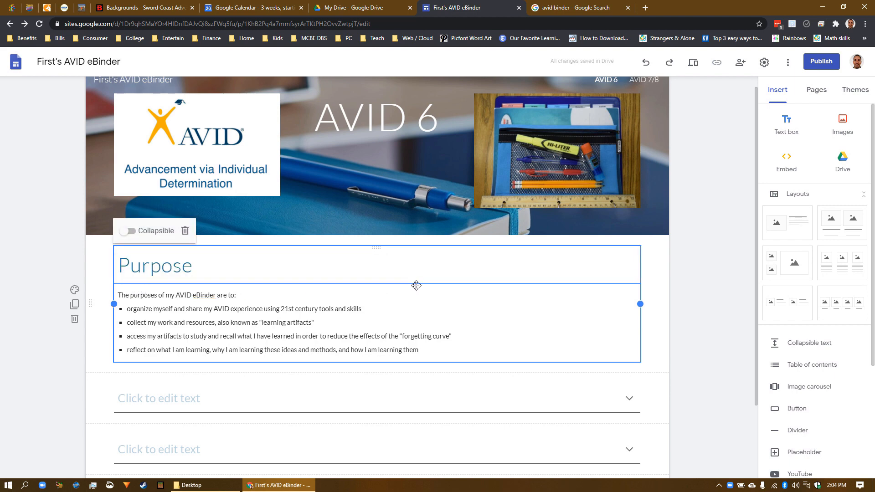
left_click(130, 232)
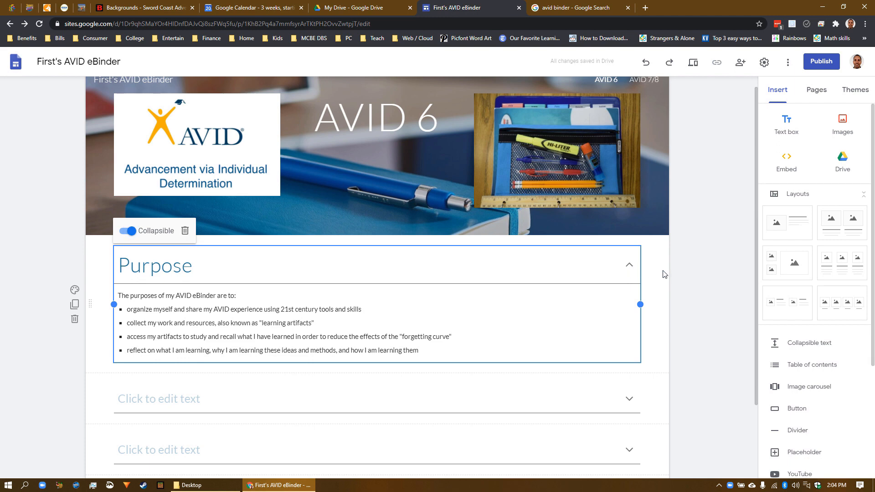
Step: Collapse the Purpose section so that only its heading shows
left_click(631, 266)
left_click(633, 266)
left_click(650, 271)
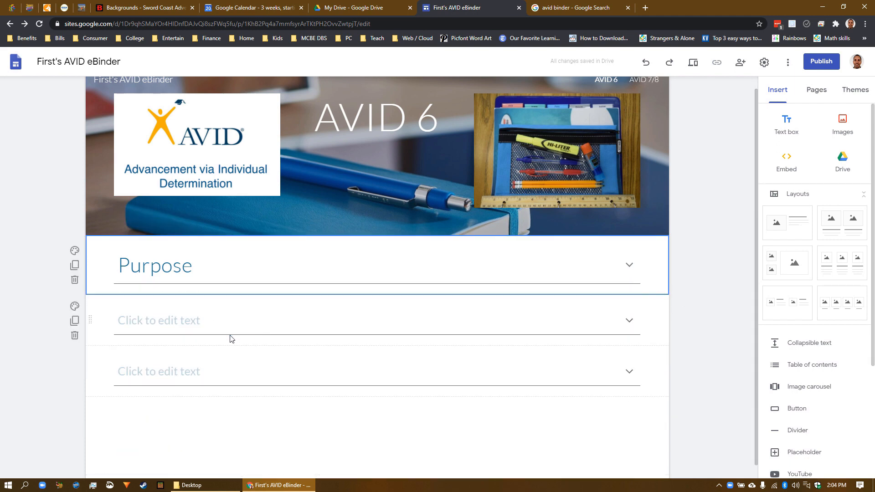
Step: Delete the two empty collapsible text blocks below Purpose and test expanding and collapsing the Purpose section
left_click(74, 335)
left_click(76, 349)
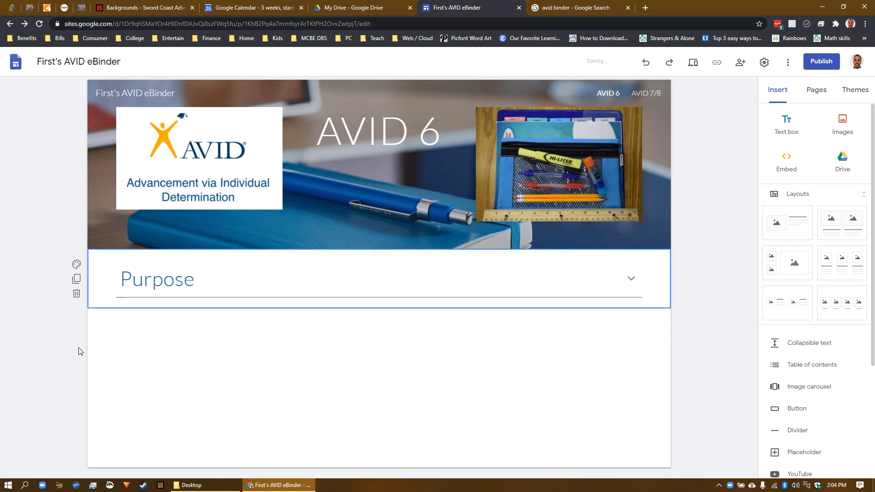
left_click(631, 279)
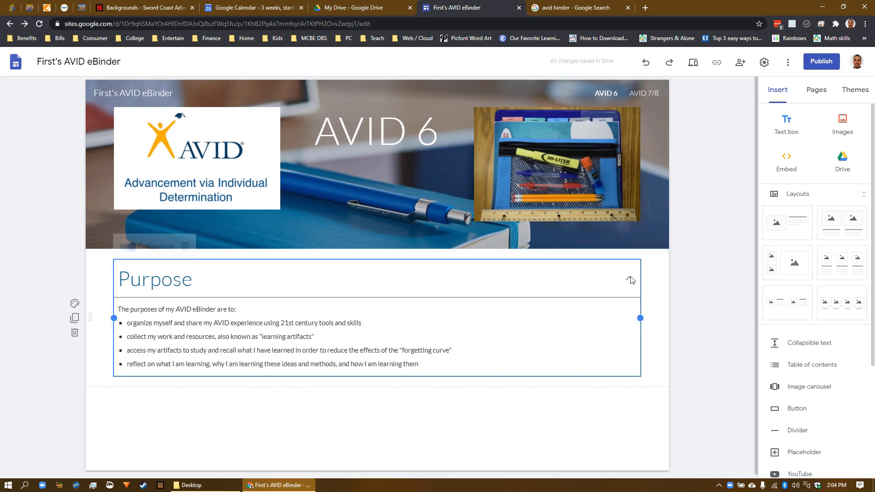
left_click(667, 285)
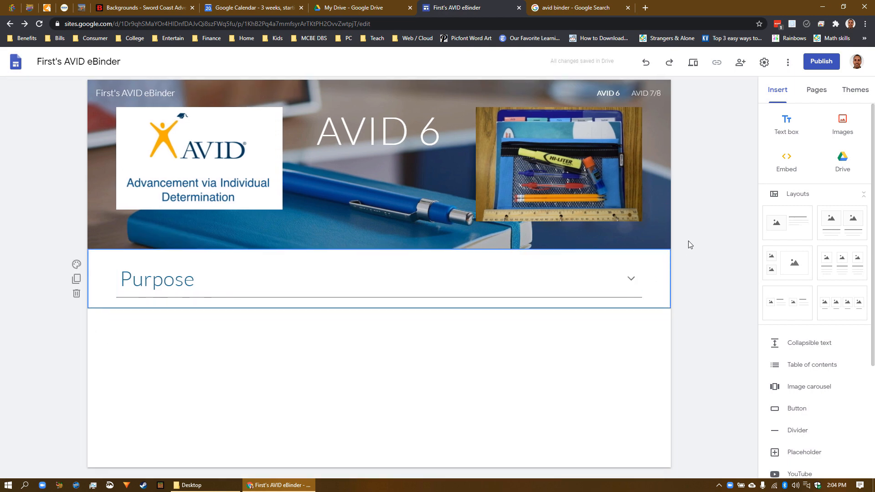
Step: Preview the site at computer size, visiting the AVID 7/8 and AVID 6 pages and expanding and collapsing the Purpose section
left_click(694, 64)
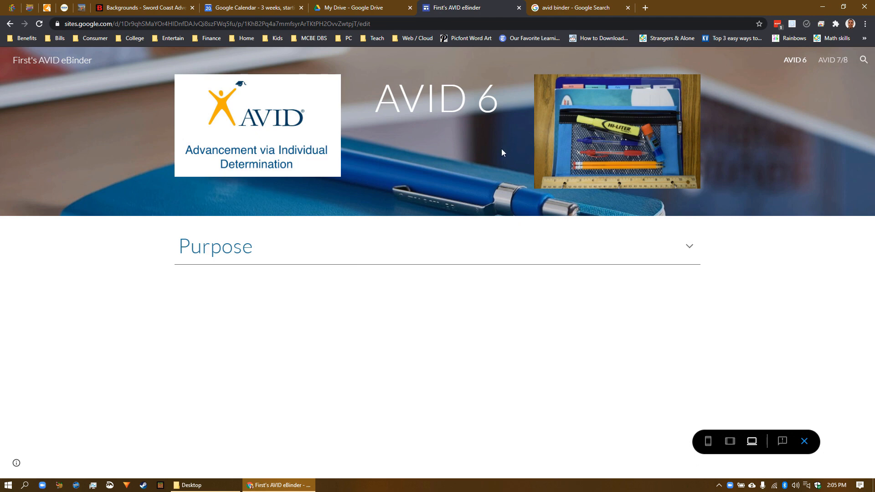
left_click(841, 62)
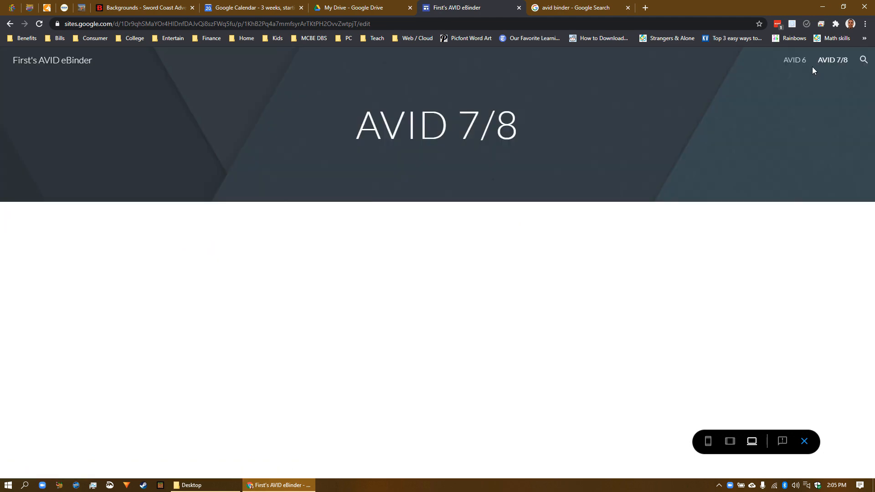
left_click(801, 62)
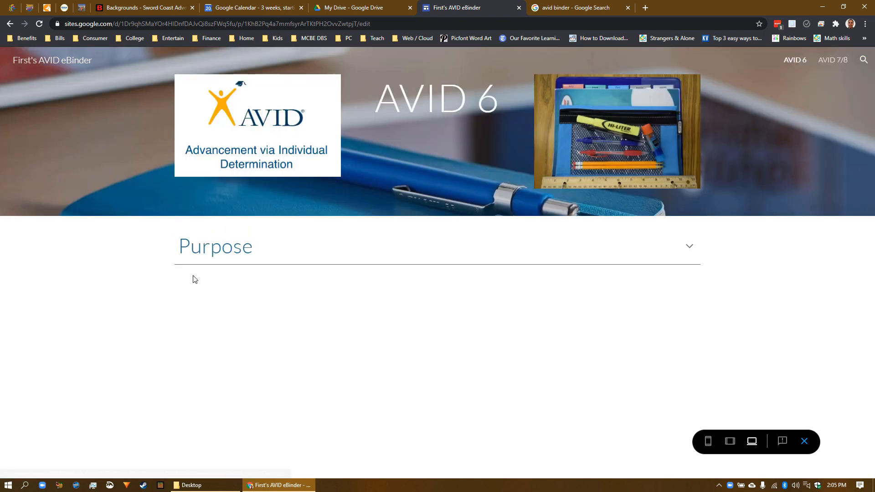
left_click(697, 250)
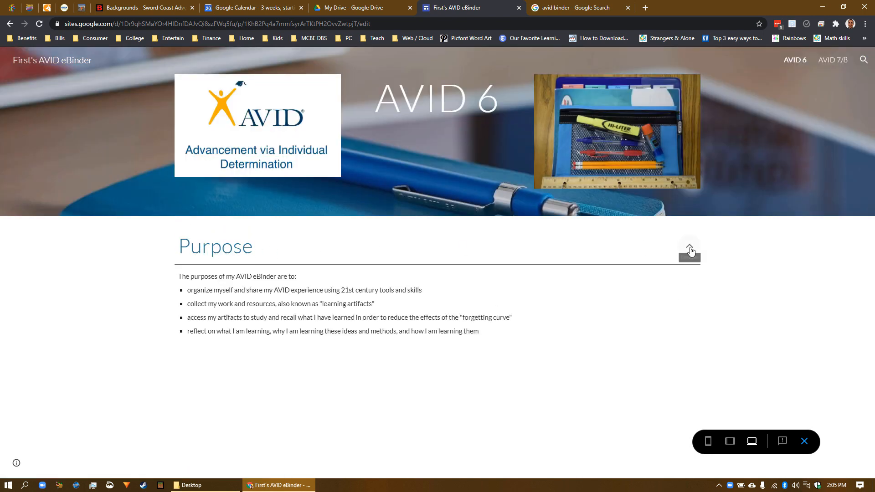
left_click(689, 251)
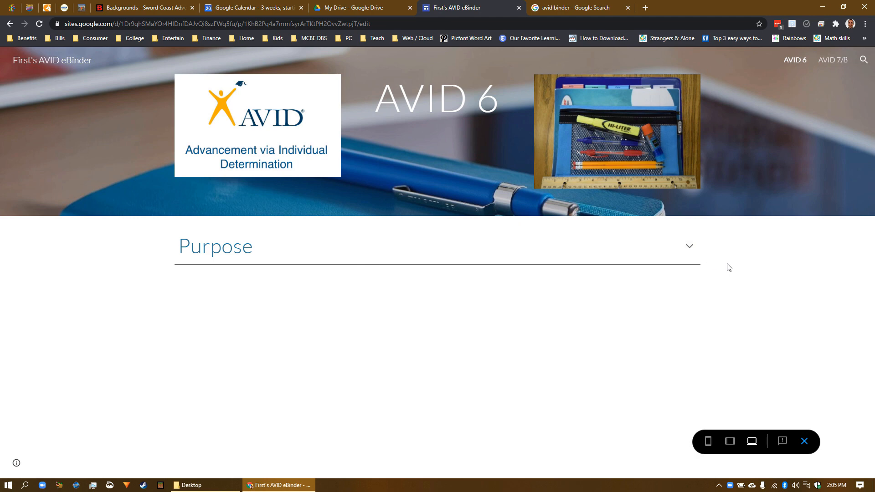
Step: Preview the AVID 6 page in tablet and phone layouts, including the expanded Purpose section, and return to the editor
left_click(730, 441)
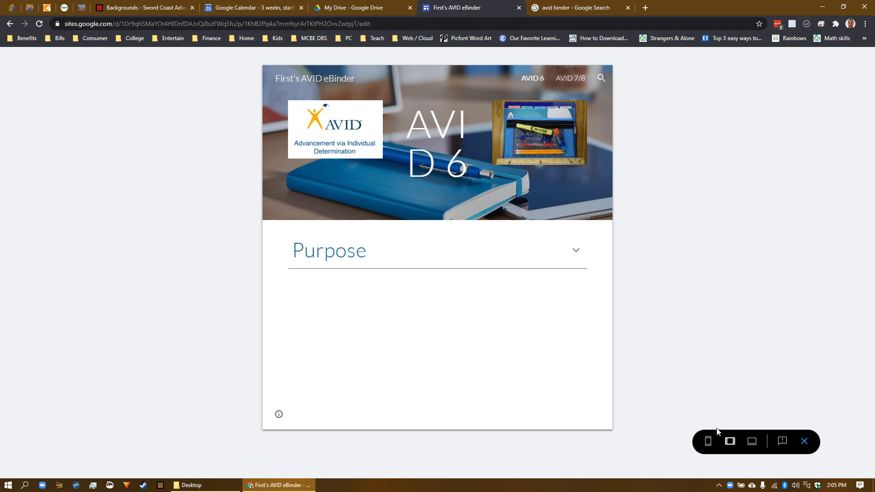
left_click(708, 441)
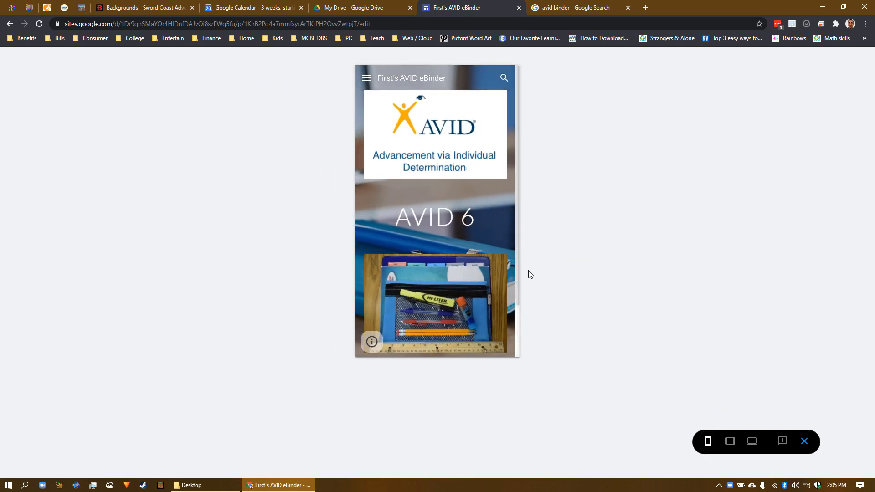
scroll(426, 260, "down", 2)
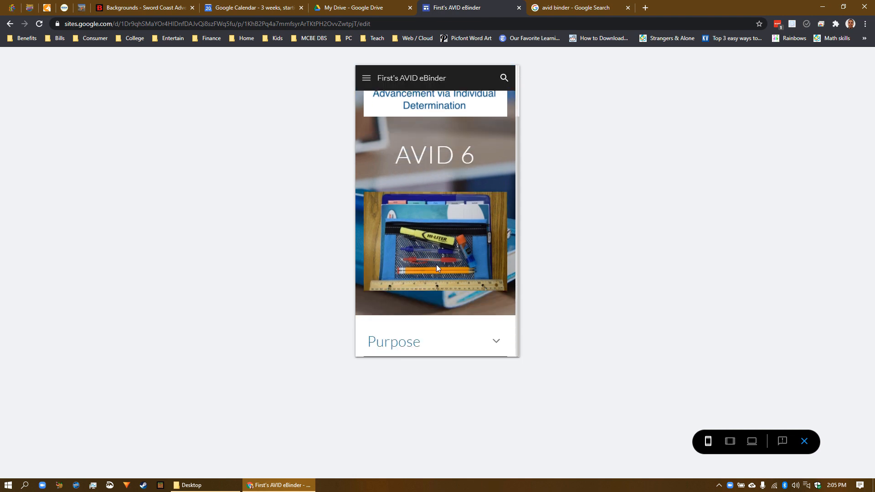
scroll(436, 267, "up", 2)
scroll(436, 267, "down", 2)
left_click(490, 346)
scroll(447, 267, "down", 3)
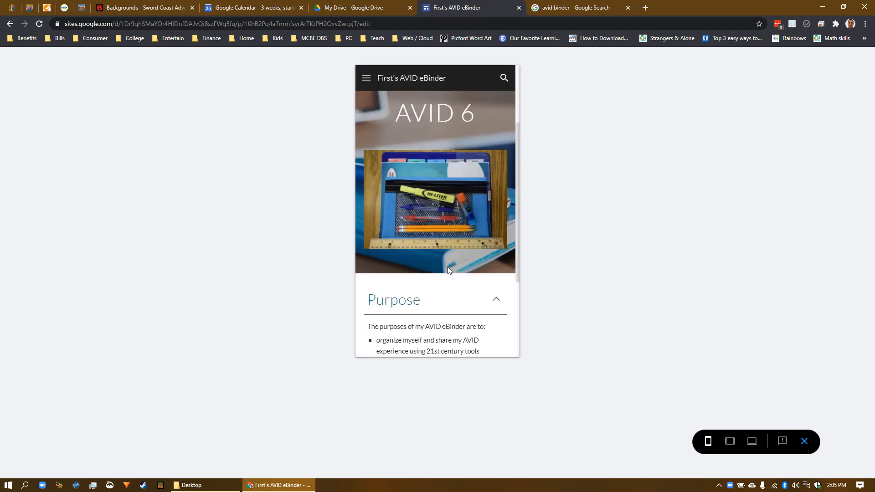
scroll(440, 271, "up", 5)
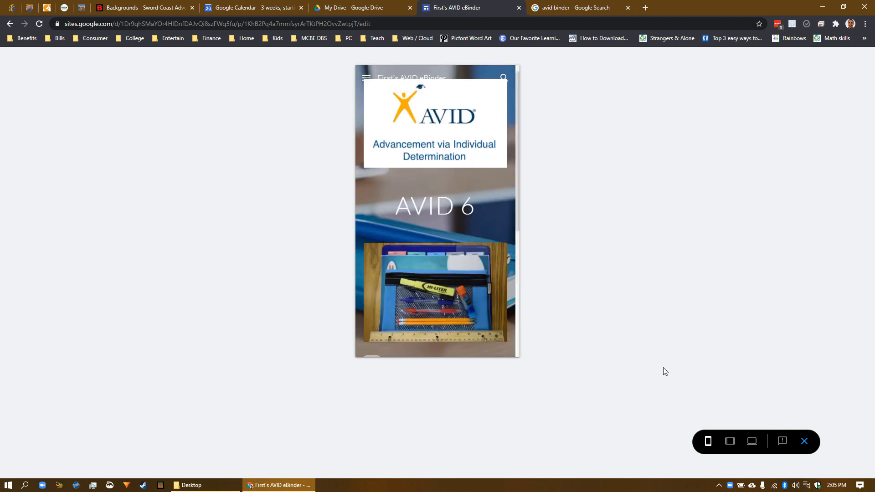
left_click(731, 441)
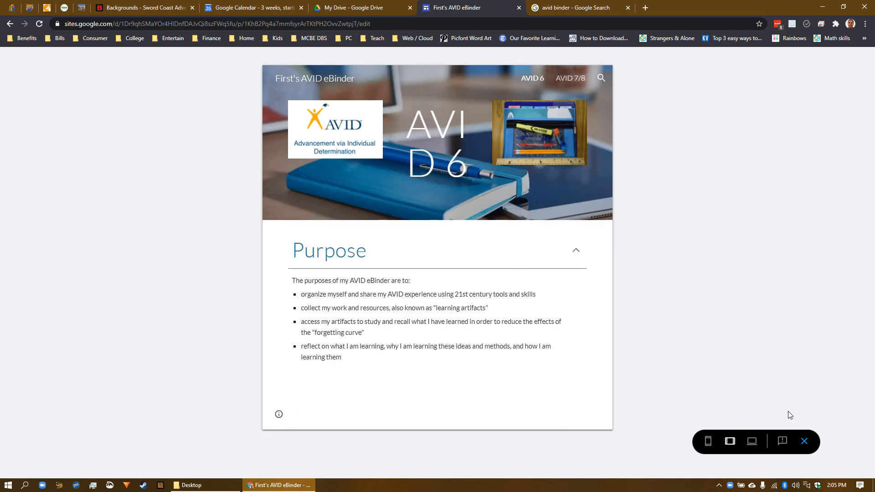
left_click(804, 441)
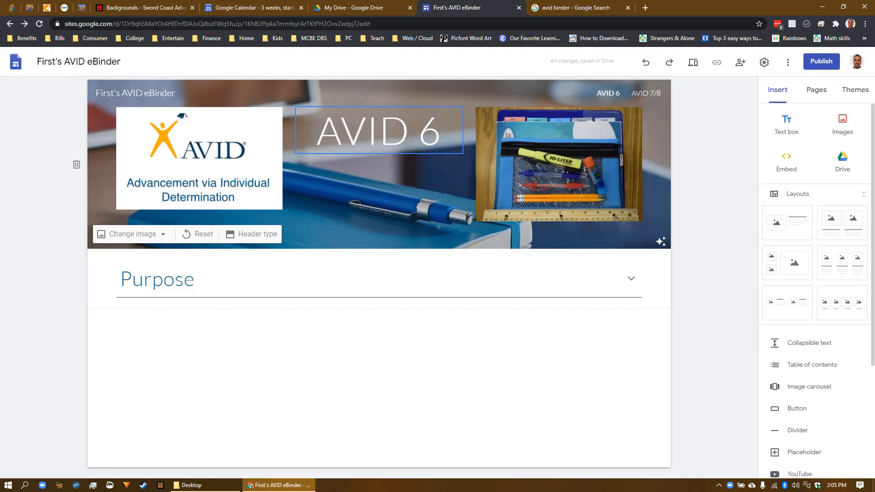
Step: Adjust the AVID 6 title box and shrink the binder photo in the page header
left_click(410, 132)
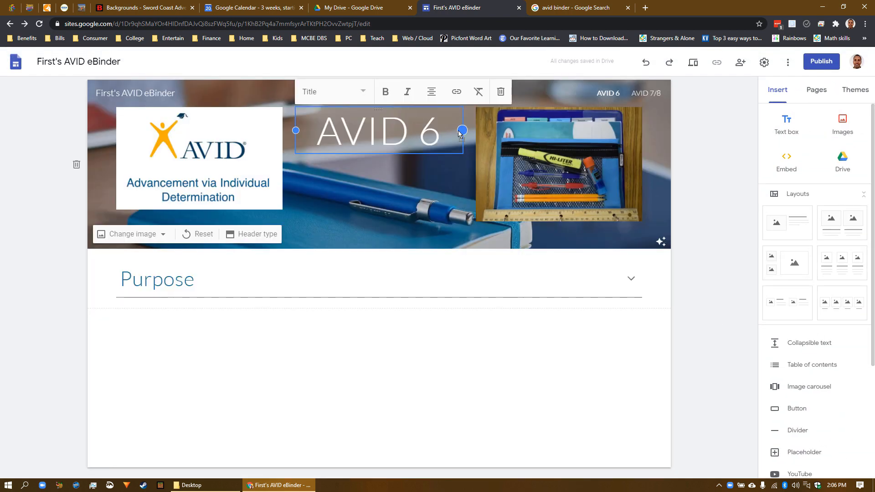
mouse_move(463, 131)
left_mouse_down()
mouse_move(418, 132)
mouse_move(454, 146)
left_mouse_up()
left_click(536, 185)
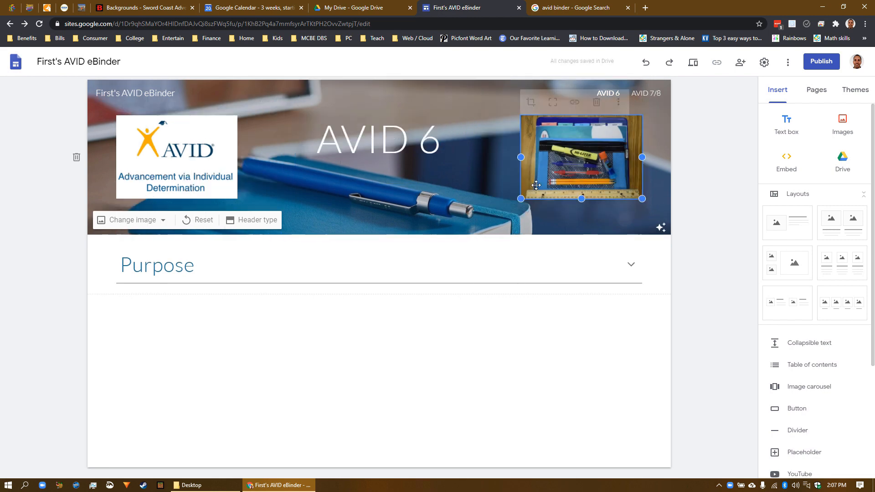
mouse_move(521, 199)
left_mouse_down()
mouse_move(567, 184)
mouse_move(567, 168)
left_mouse_up()
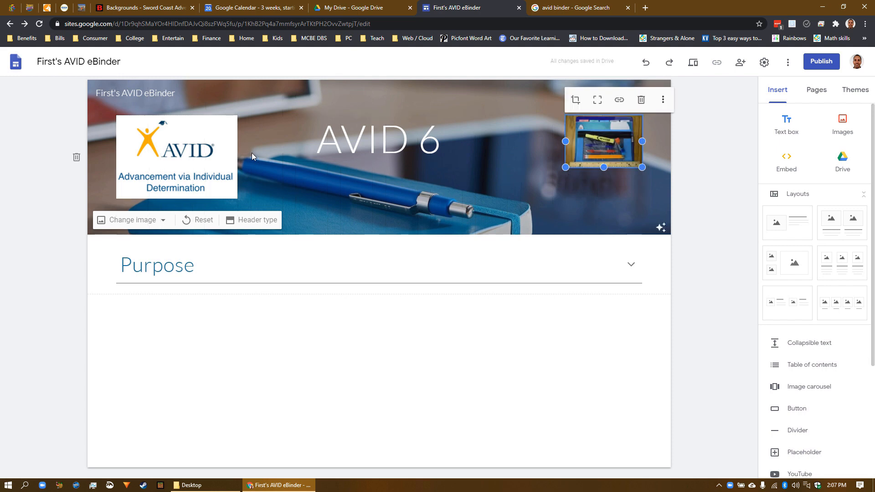
Step: Shrink the AVID logo in the AVID 6 header to match the binder photo and check the header in the tablet preview
left_click(230, 176)
left_click_drag(237, 198, 193, 168)
left_click(721, 125)
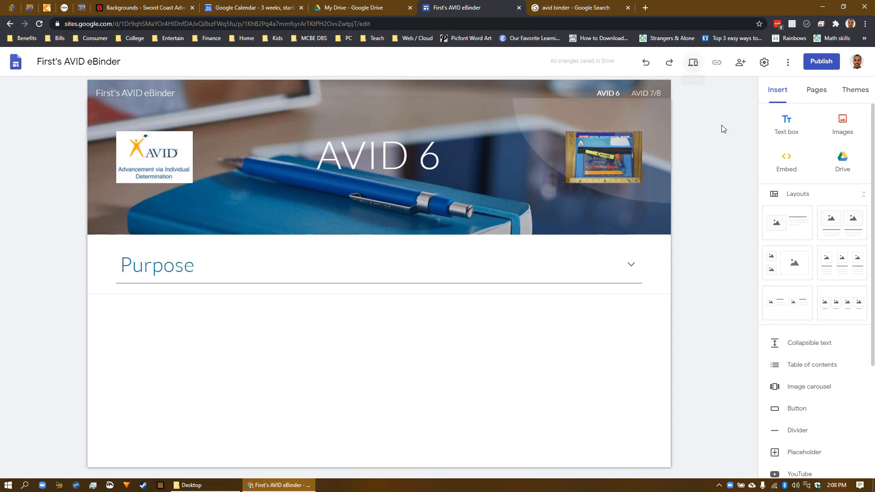
key("ctrl+shift+p")
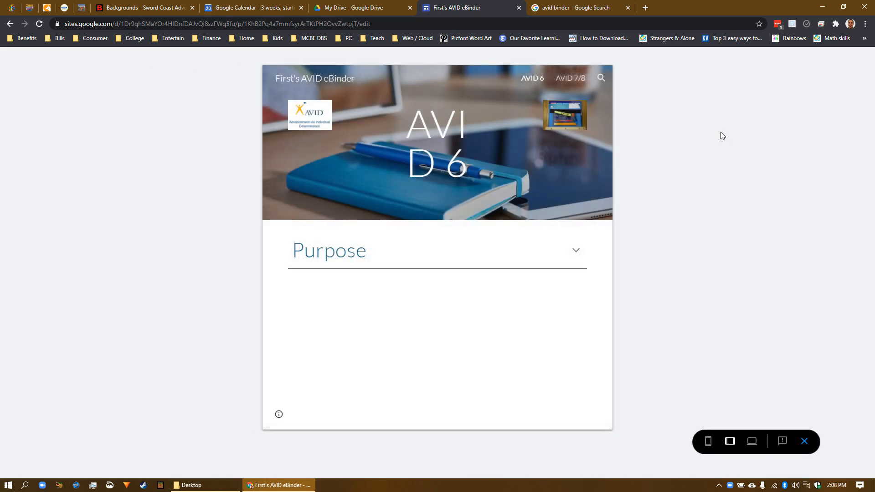
left_click(804, 442)
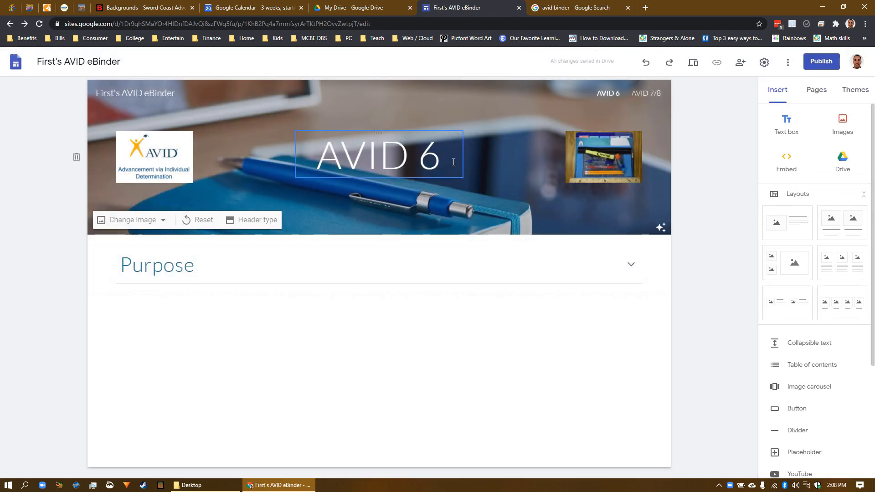
Step: Try to widen the AVID 6 title box towards the binder photo, restore its width and check the header in the tablet preview
left_click(421, 163)
left_click_drag(463, 155, 508, 155)
left_click(410, 142)
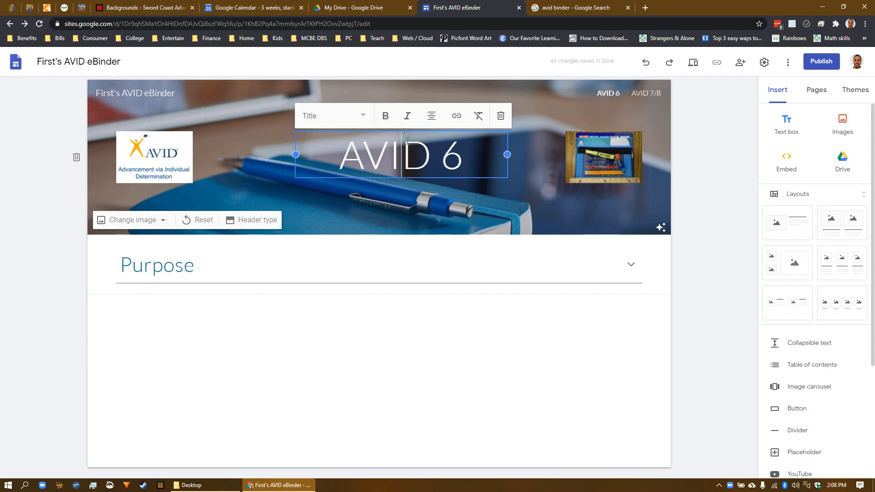
left_click_drag(403, 139, 381, 133)
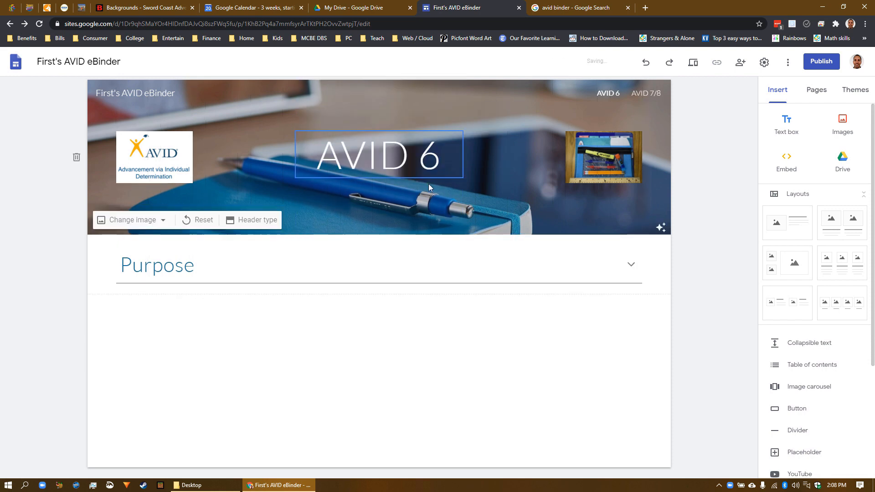
left_click(693, 62)
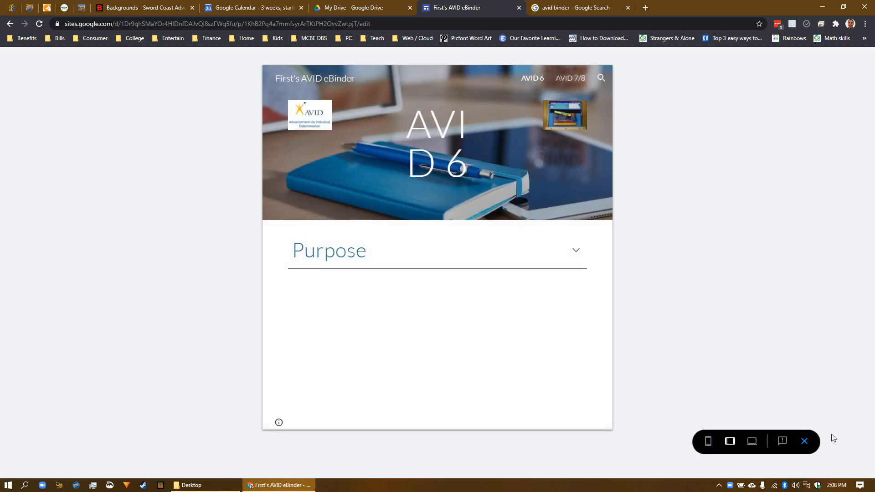
left_click(804, 441)
Step: Widen the AVID 6 title box equally on both sides and check the header in the tablet preview
left_click(422, 153)
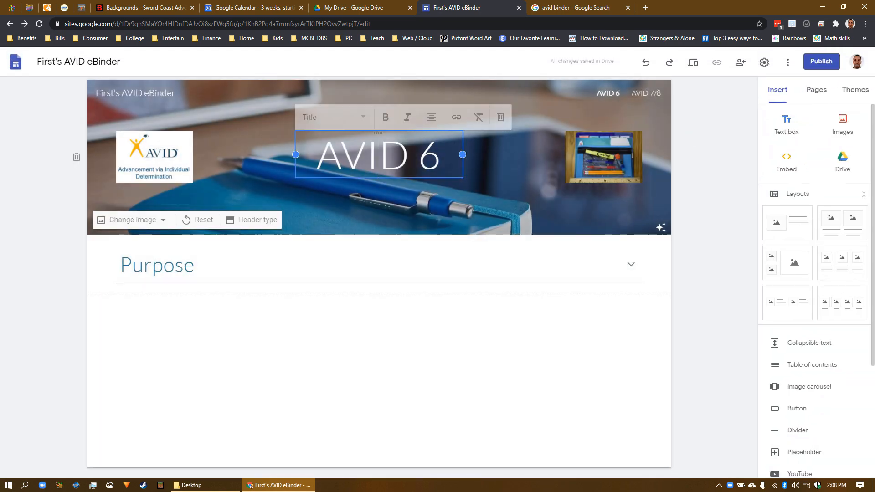
left_click_drag(463, 155, 507, 155)
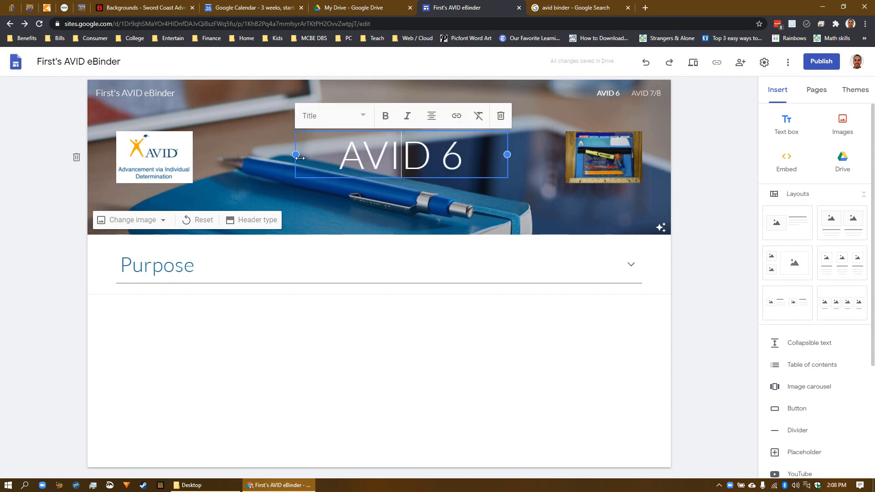
left_click_drag(301, 156, 269, 161)
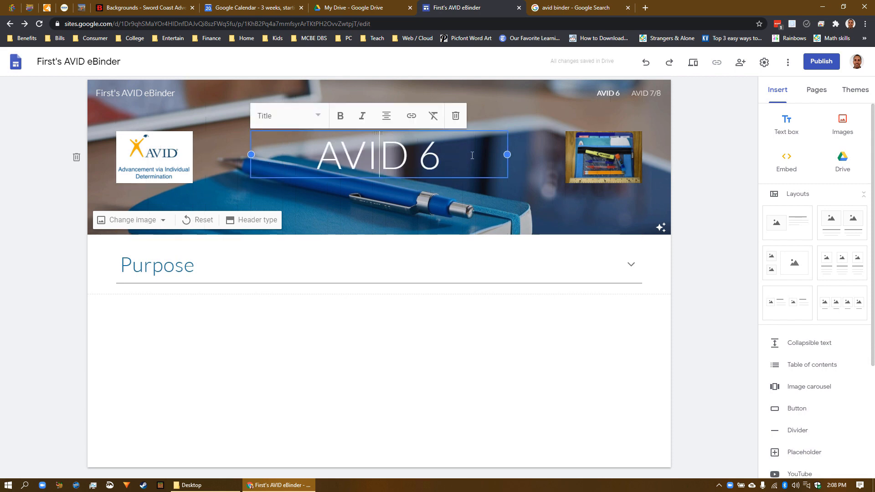
left_click(688, 144)
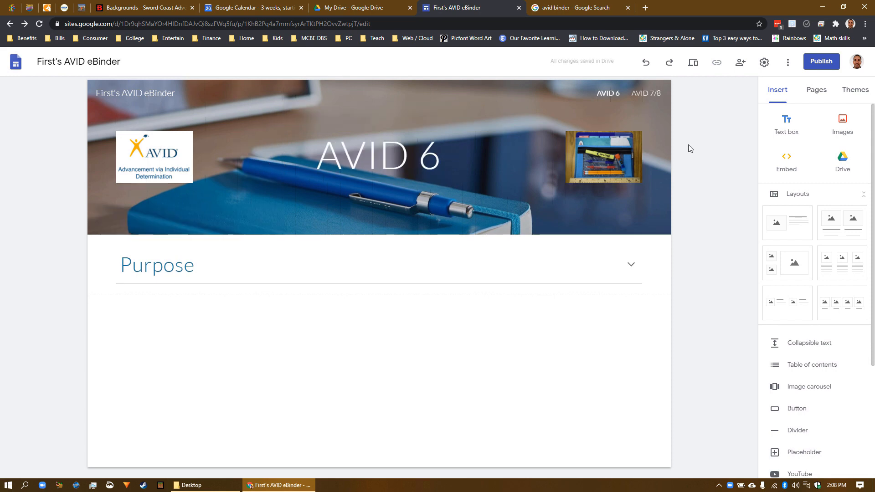
left_click(693, 64)
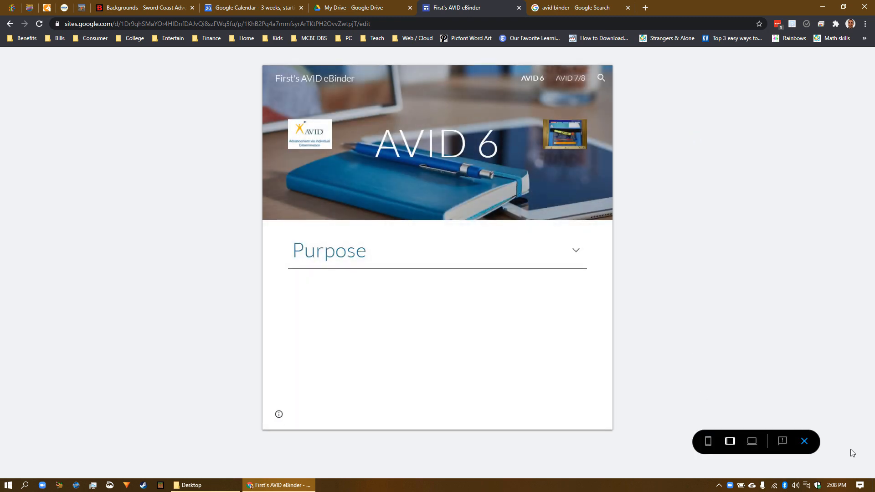
left_click(804, 441)
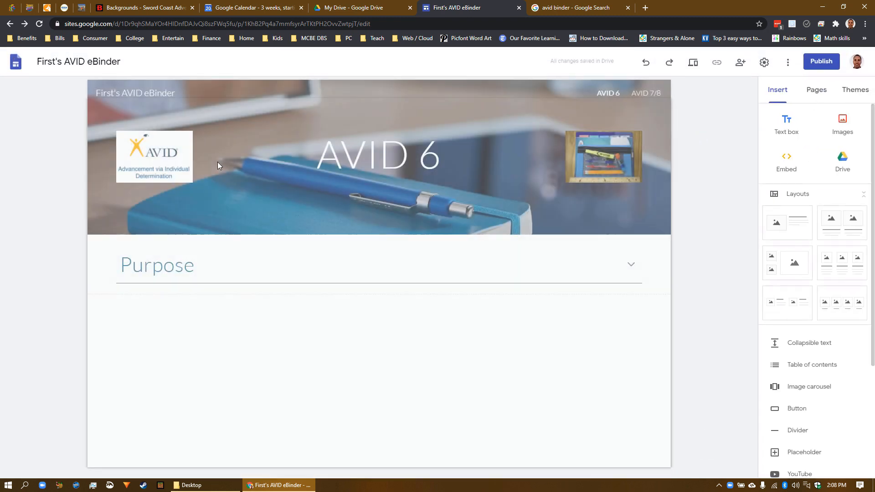
Step: Enlarge the AVID logo and the binder photo in the AVID 6 header to the same size
left_click(163, 161)
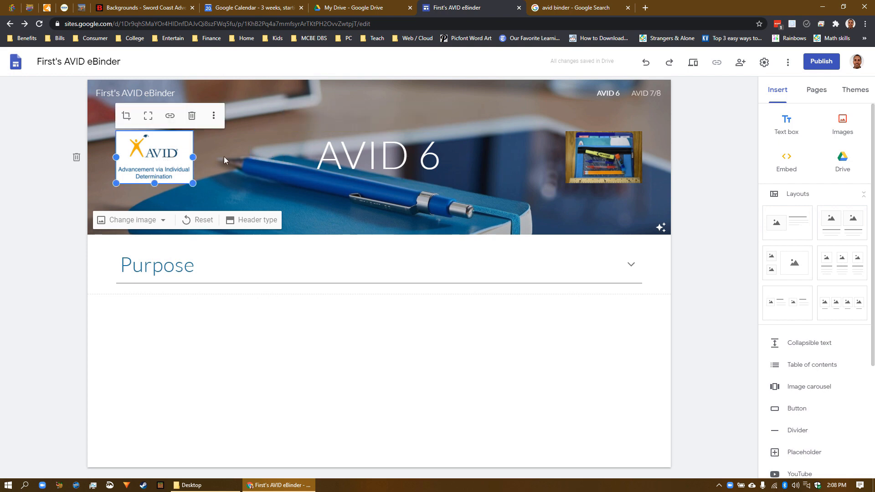
mouse_move(196, 187)
left_mouse_down()
mouse_move(235, 197)
mouse_move(237, 213)
left_mouse_up()
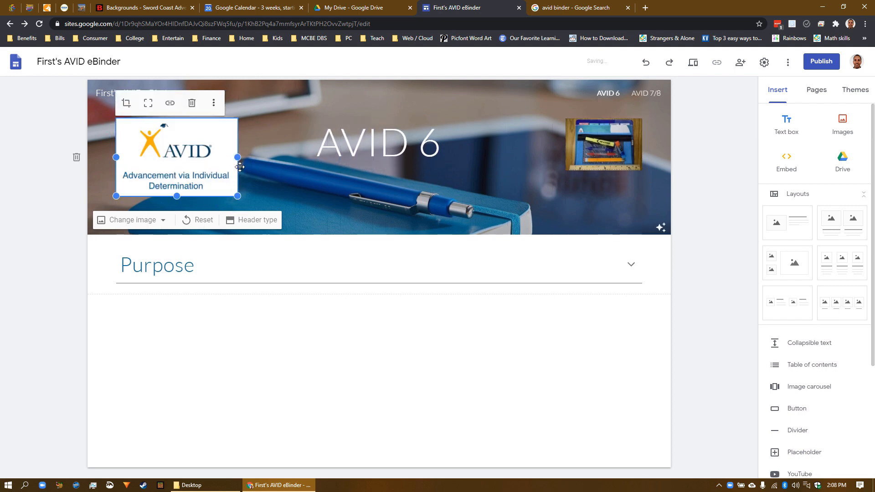
left_click(576, 171)
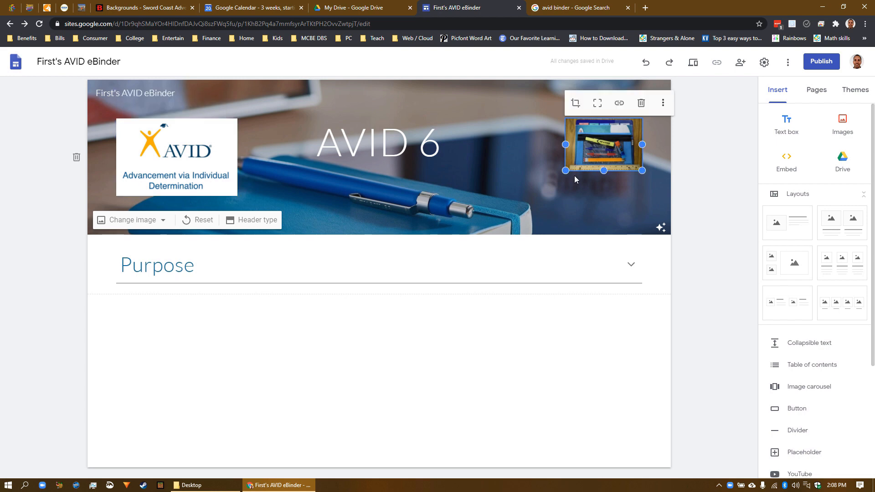
mouse_move(570, 176)
left_mouse_down()
mouse_move(519, 171)
mouse_move(522, 200)
mouse_move(521, 143)
mouse_move(523, 200)
left_mouse_up()
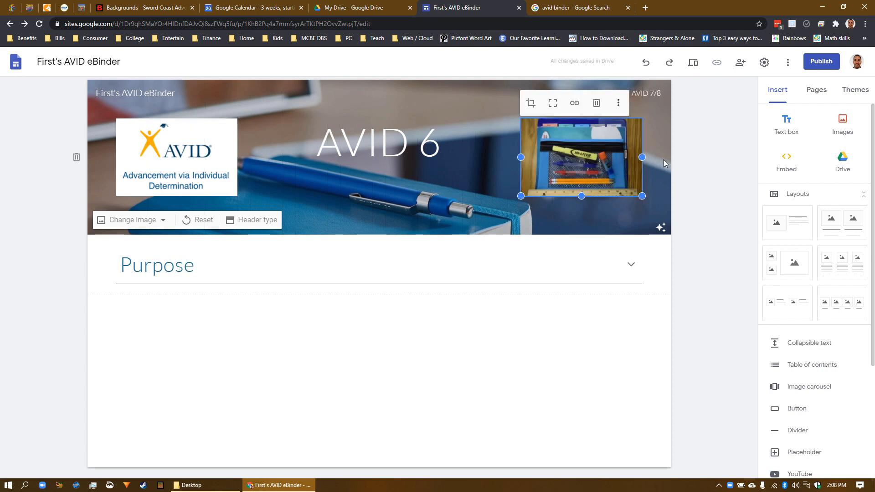
left_click(688, 158)
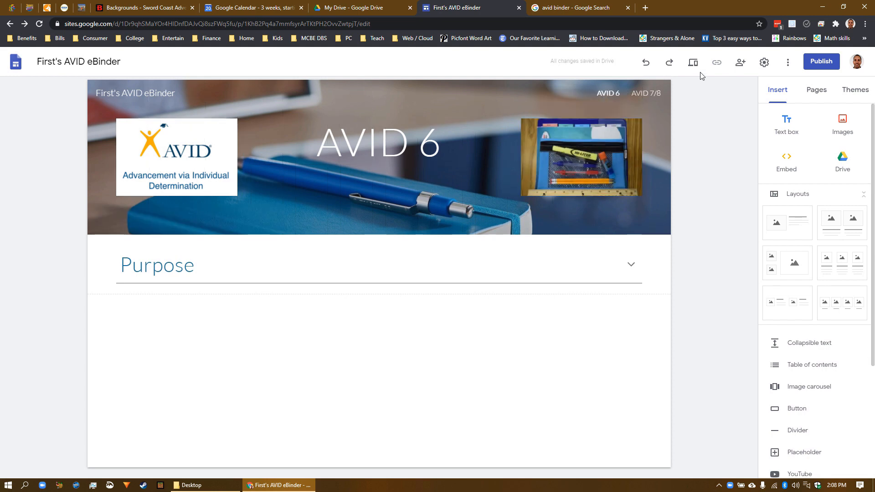
Step: Preview the AVID 6 page in tablet, phone and computer layouts and return to the editor
left_click(693, 63)
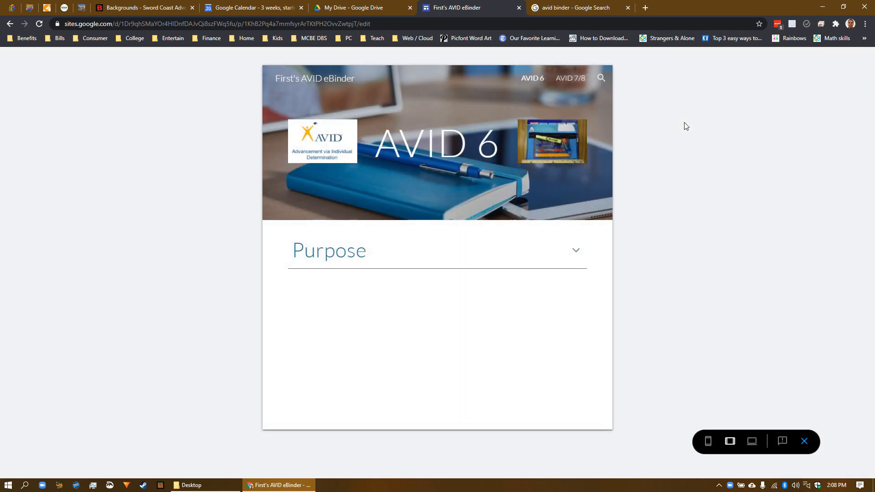
left_click(708, 441)
left_click(731, 447)
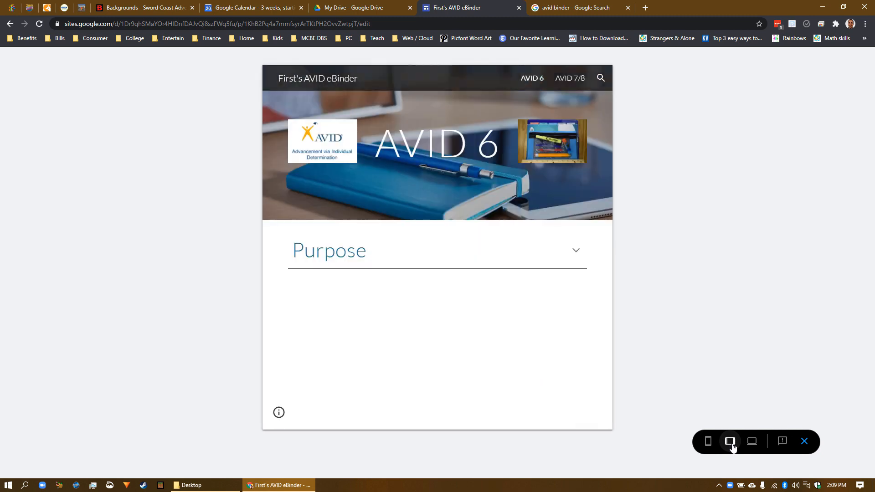
left_click(754, 447)
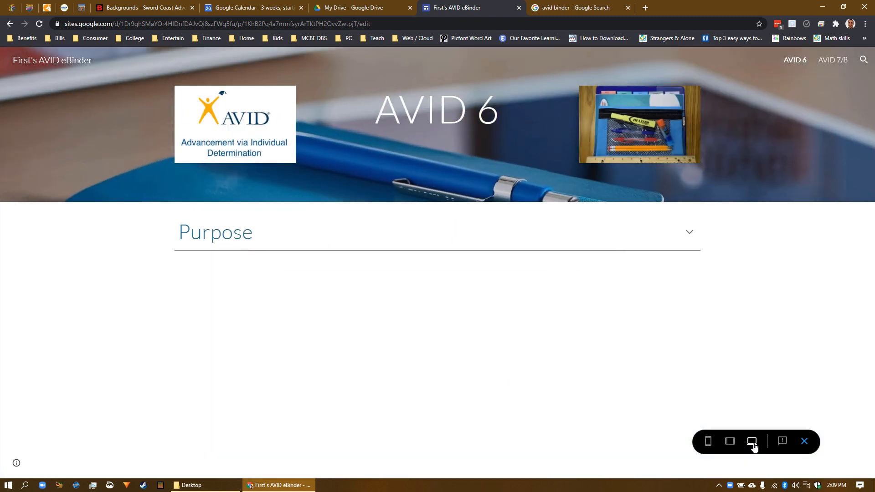
left_click(804, 441)
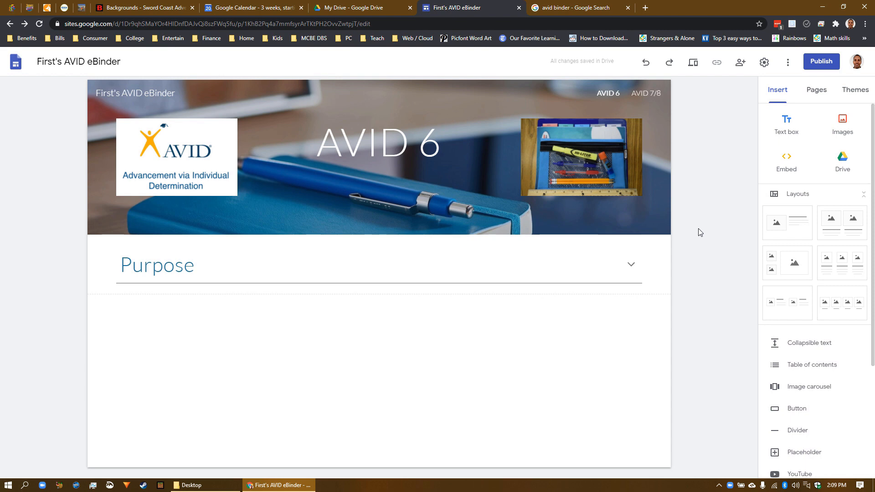
Step: Switch to Google Drive and show the additional file types that can be created, including Google Sites
left_click(378, 9)
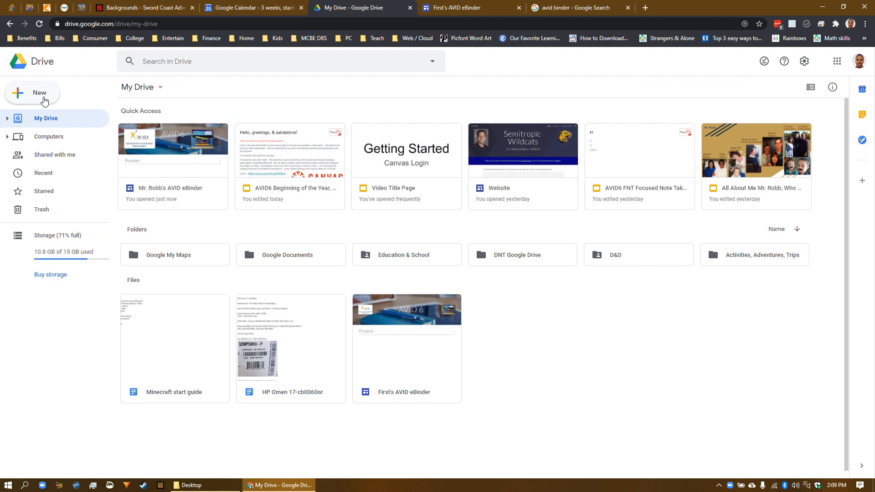
left_click(43, 98)
mouse_move(123, 200)
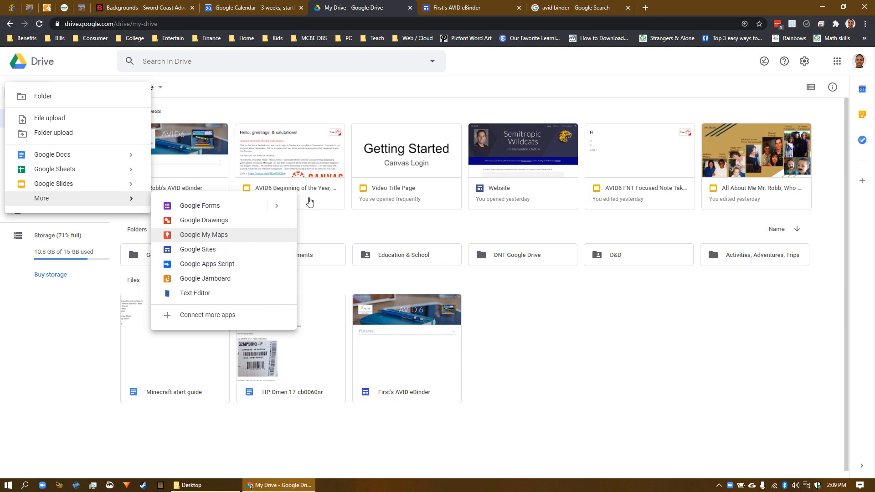
Step: Switch back to the eBinder site, check the AVID 6 page in the tablet preview and return to the editor
left_click(474, 7)
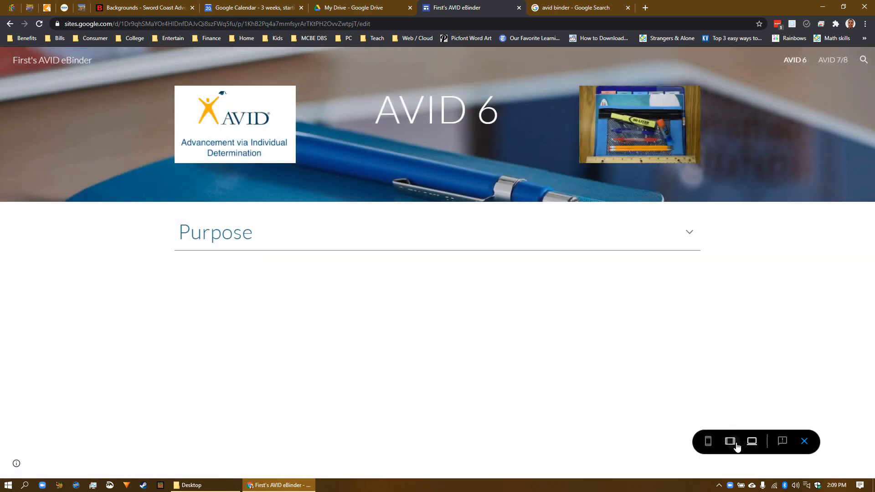
left_click(736, 446)
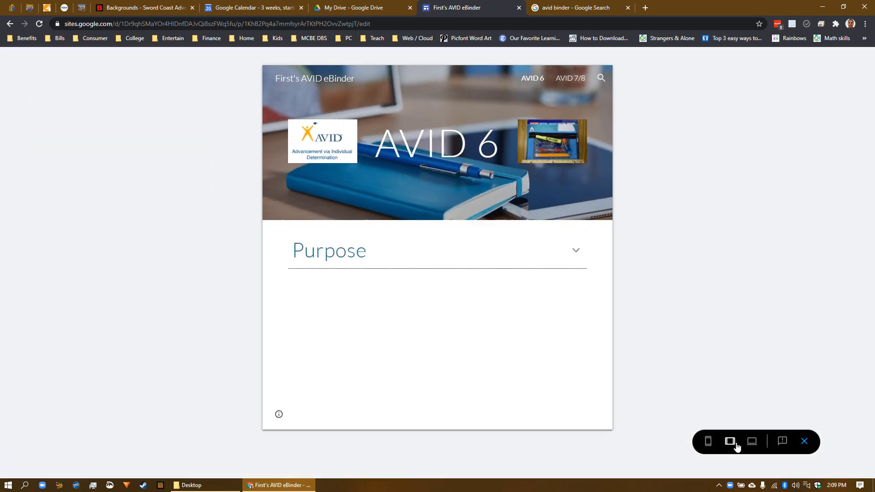
left_click(805, 442)
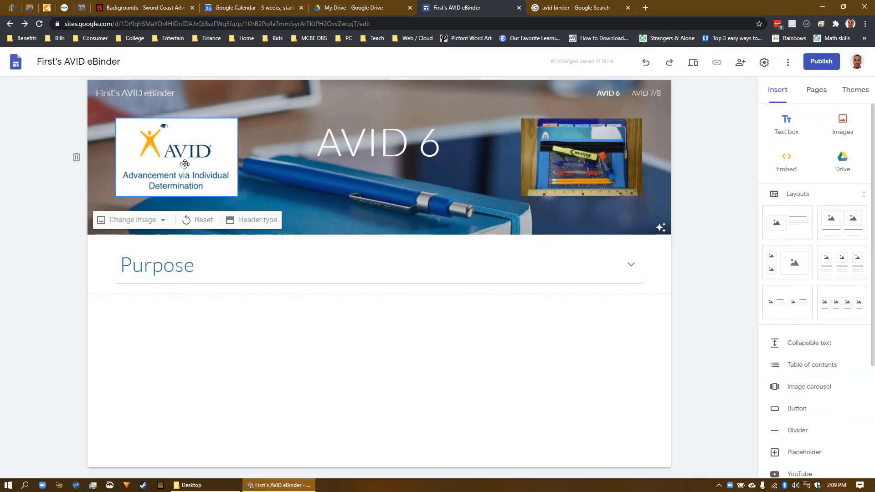
Step: Review the two AVID 6 header images, the AVID 7/8 page and the Purpose section on the AVID 6 page
left_click(176, 184)
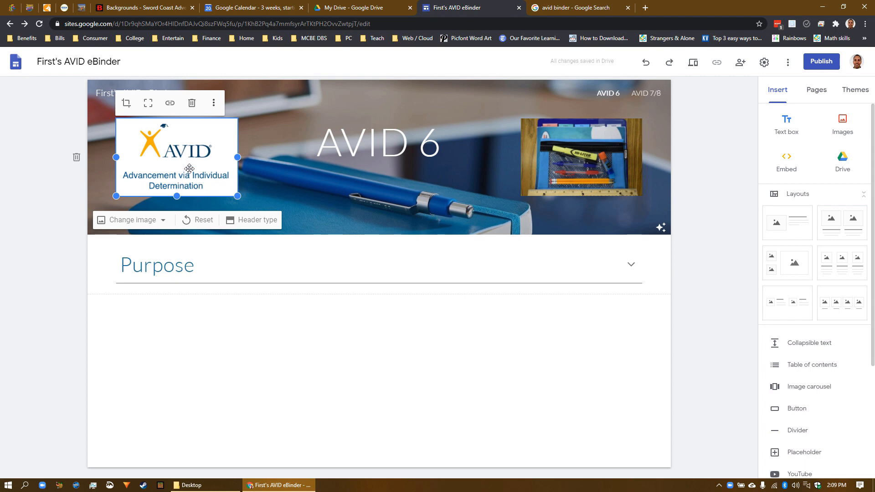
left_click(580, 164)
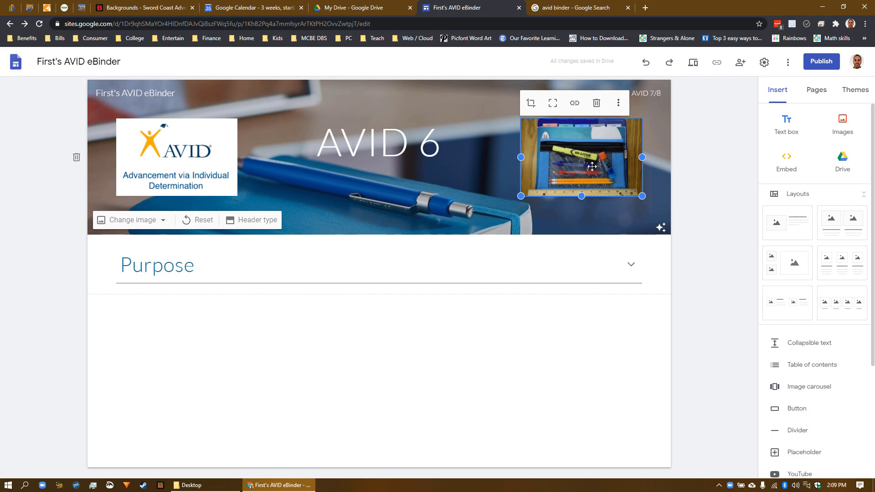
left_click(653, 96)
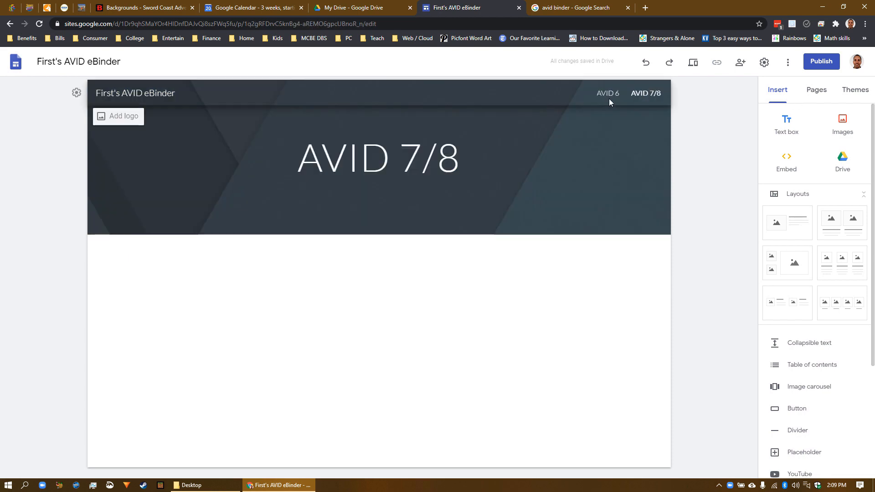
left_click(609, 97)
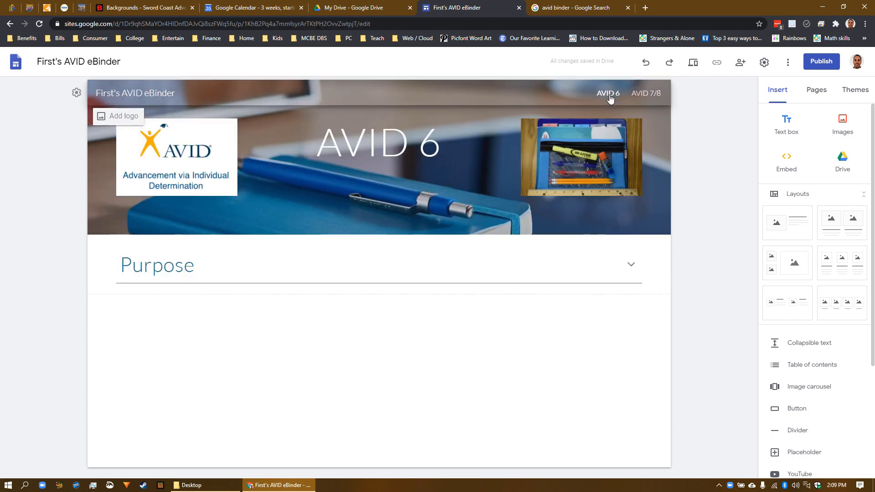
left_click(169, 273)
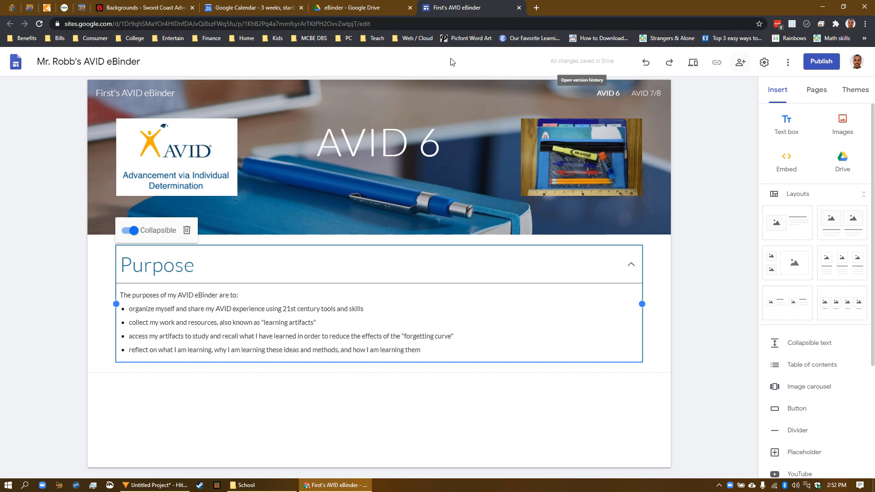
Step: Switch to Google Drive, open the eBinder site's sharing settings, review the role options for the shared editor and close the settings
left_click(359, 10)
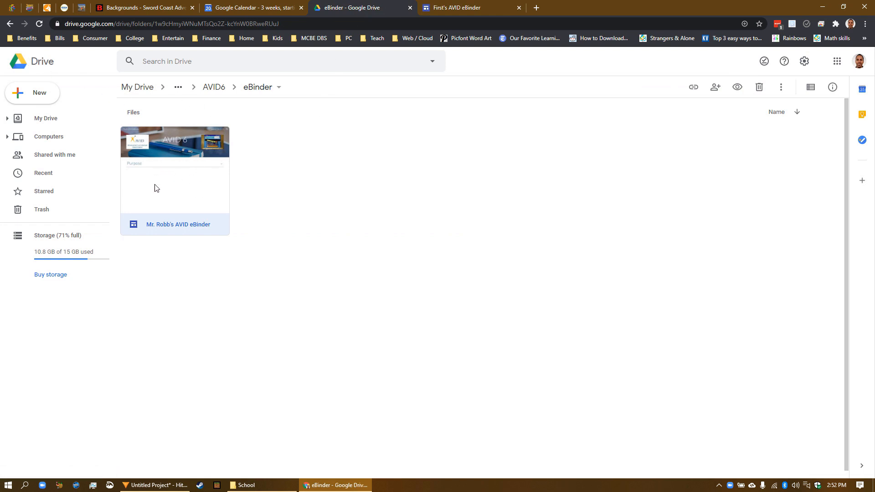
right_click(194, 185)
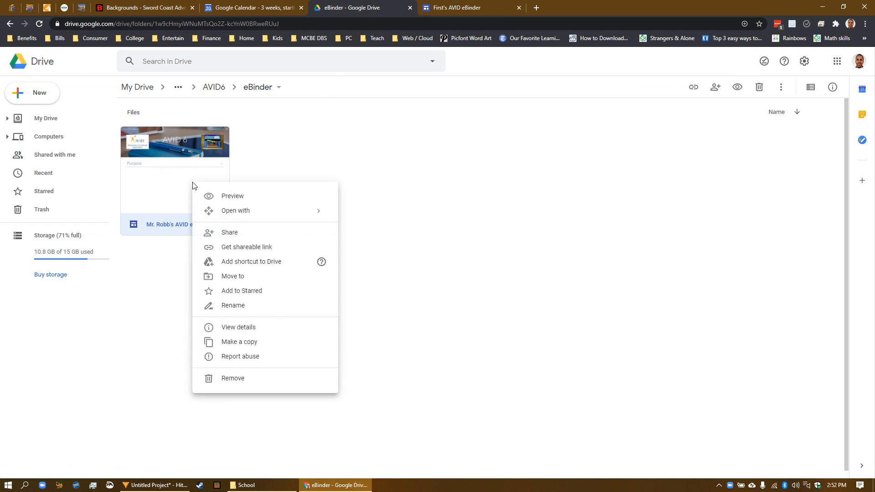
left_click(239, 236)
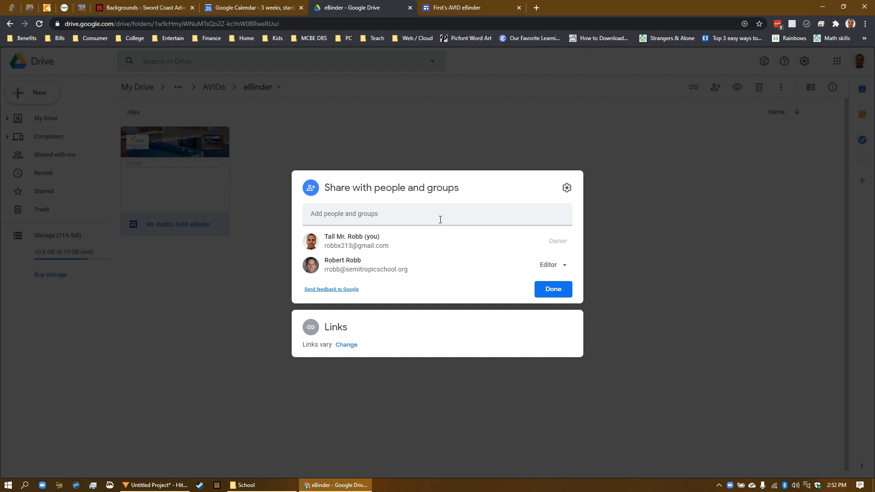
left_click(567, 268)
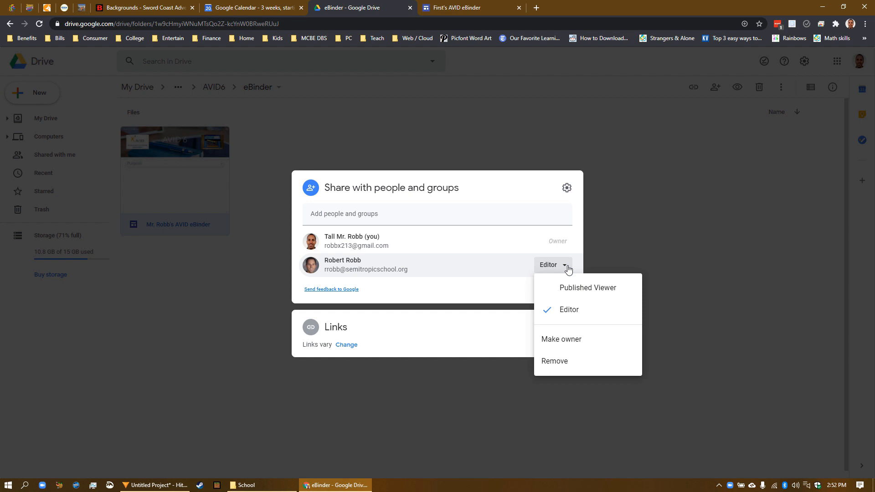
left_click(527, 191)
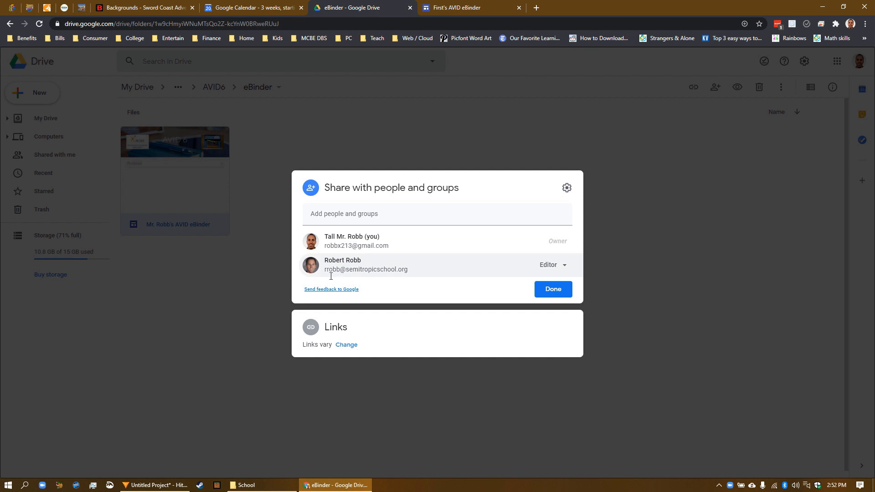
mouse_move(380, 276)
left_click(560, 296)
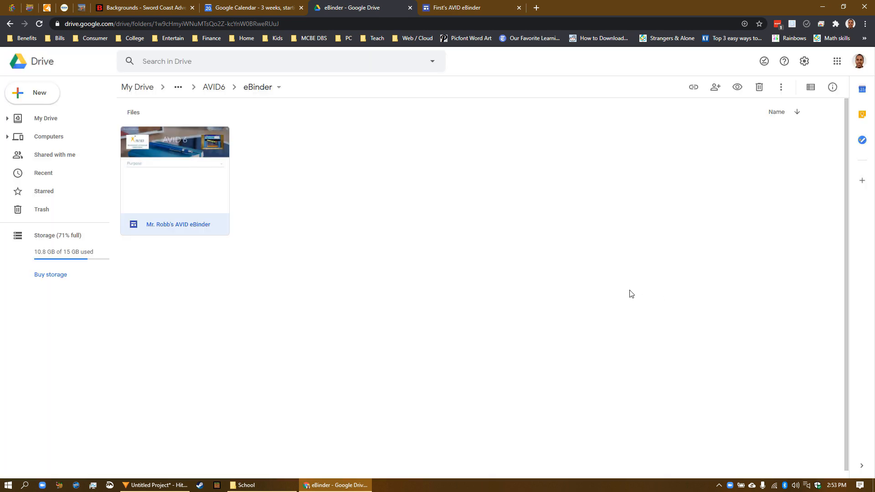